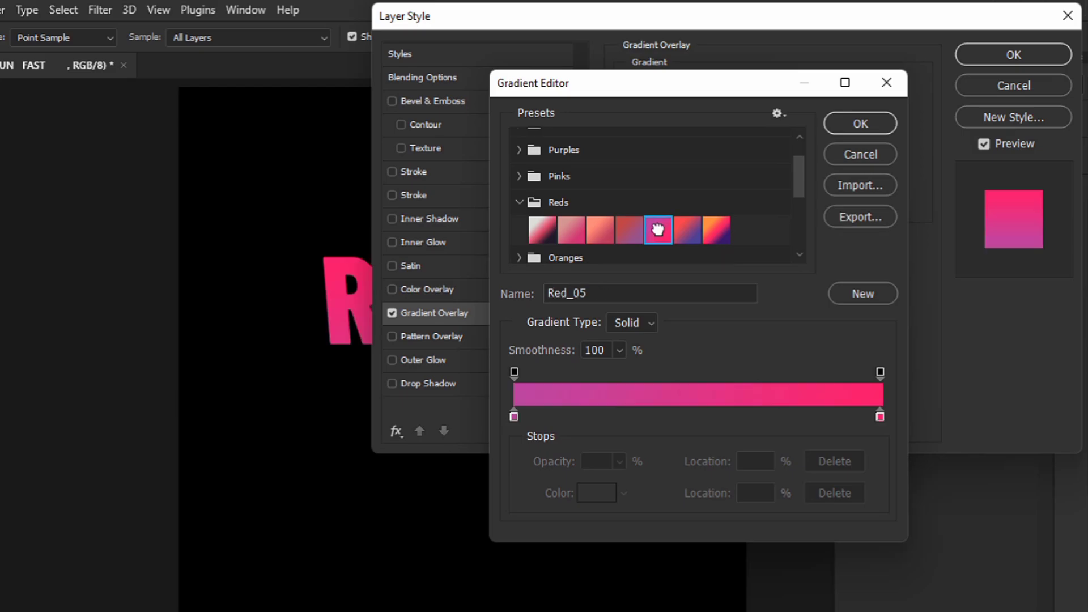
Step: Apply the Red_05 gradient overlay to the RUN FAST text and convert its layer to a smart object
left_click(838, 130)
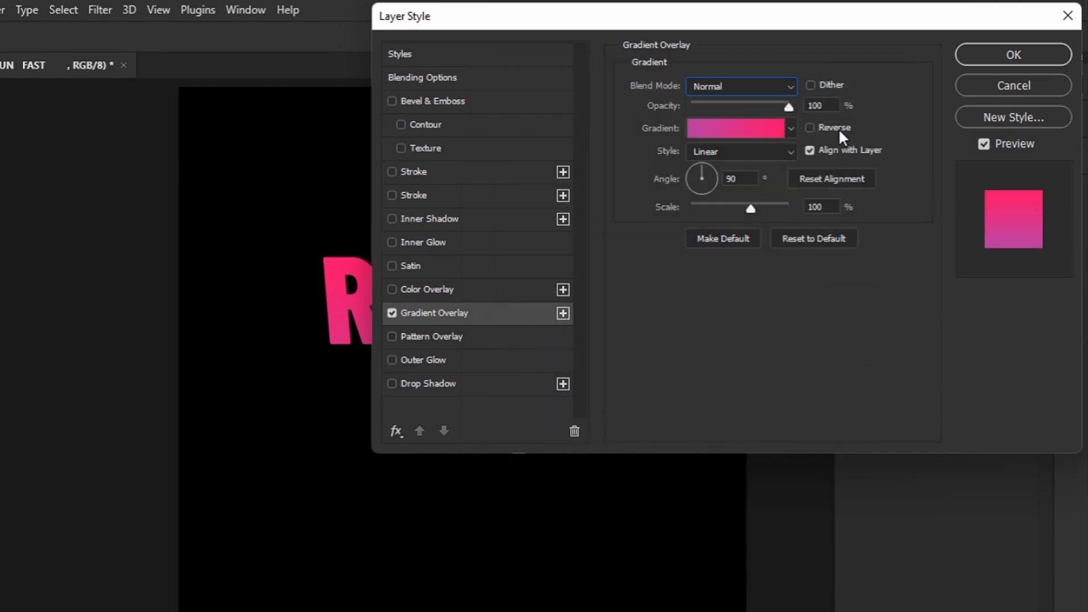
left_click(978, 61)
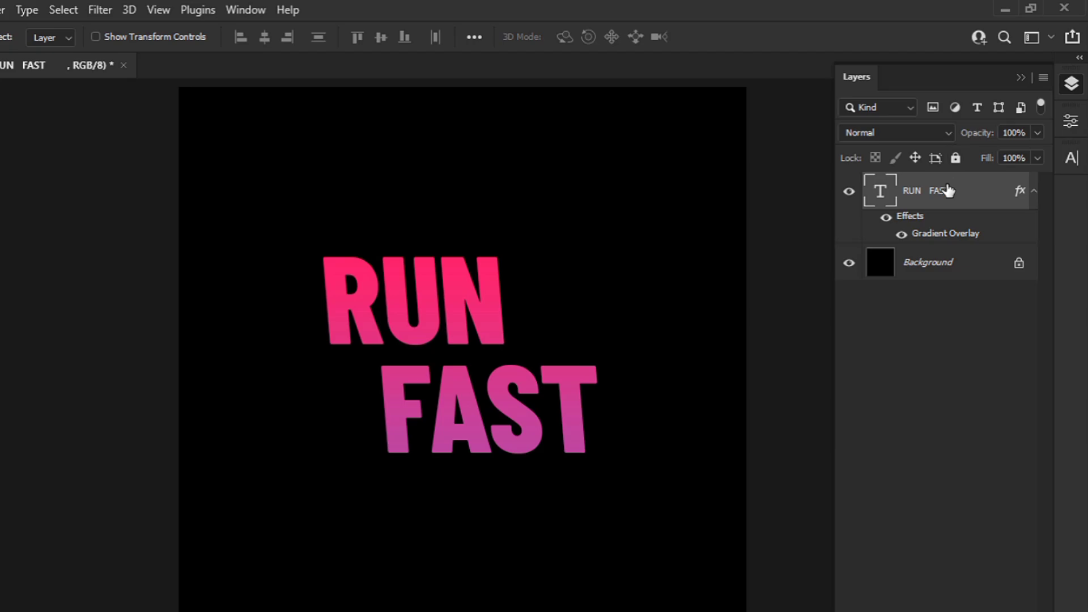
right_click(948, 191)
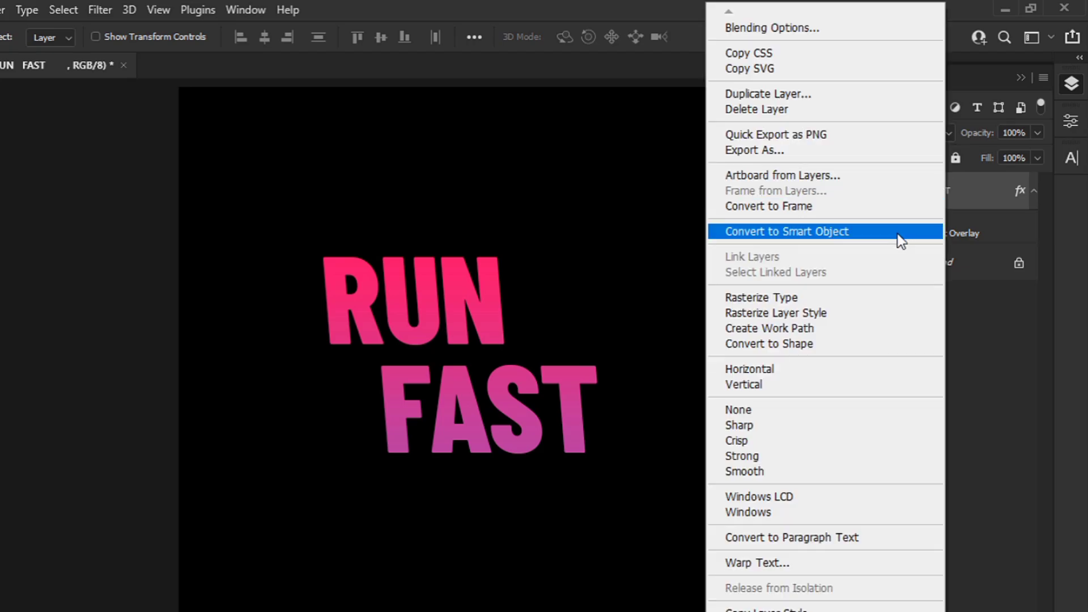
left_click(896, 233)
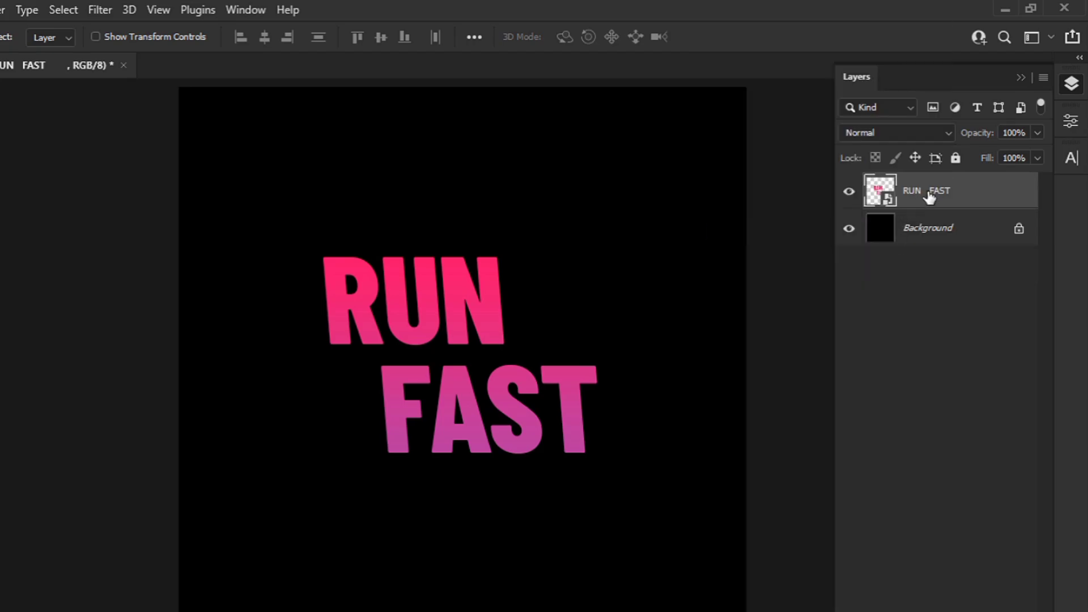
Step: Duplicate the RUN FAST smart object and apply a Gaussian Blur with a 5-pixel radius to the copy
key("ctrl+j")
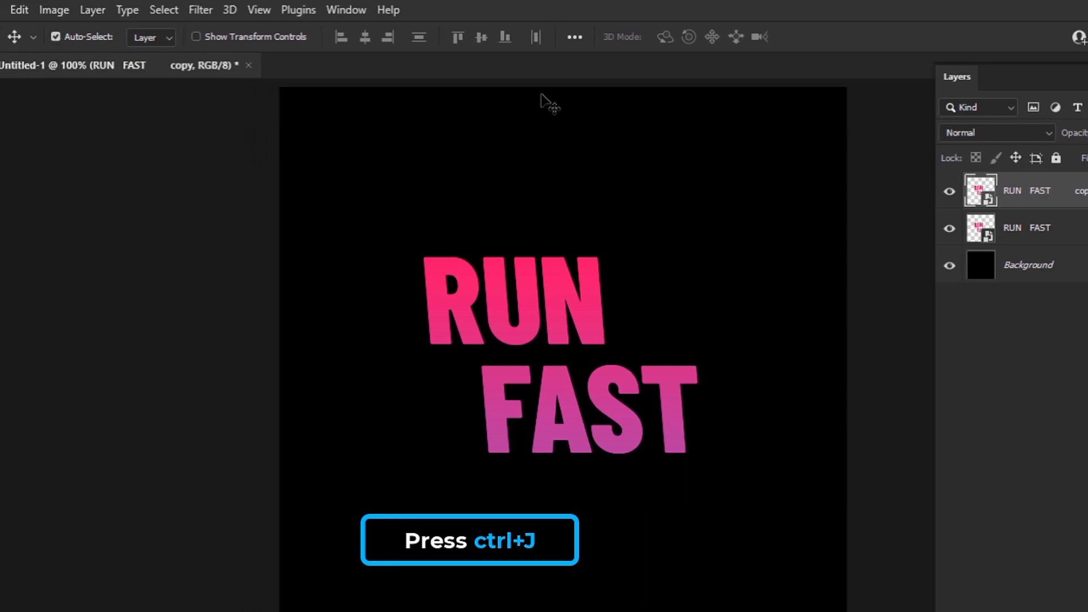
left_click(213, 12)
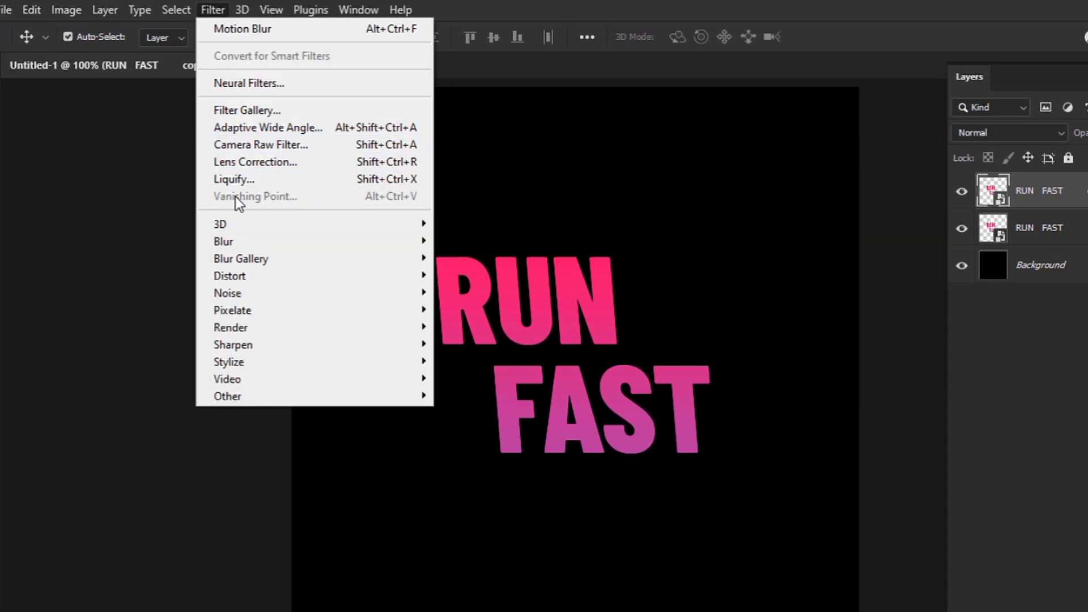
mouse_move(317, 248)
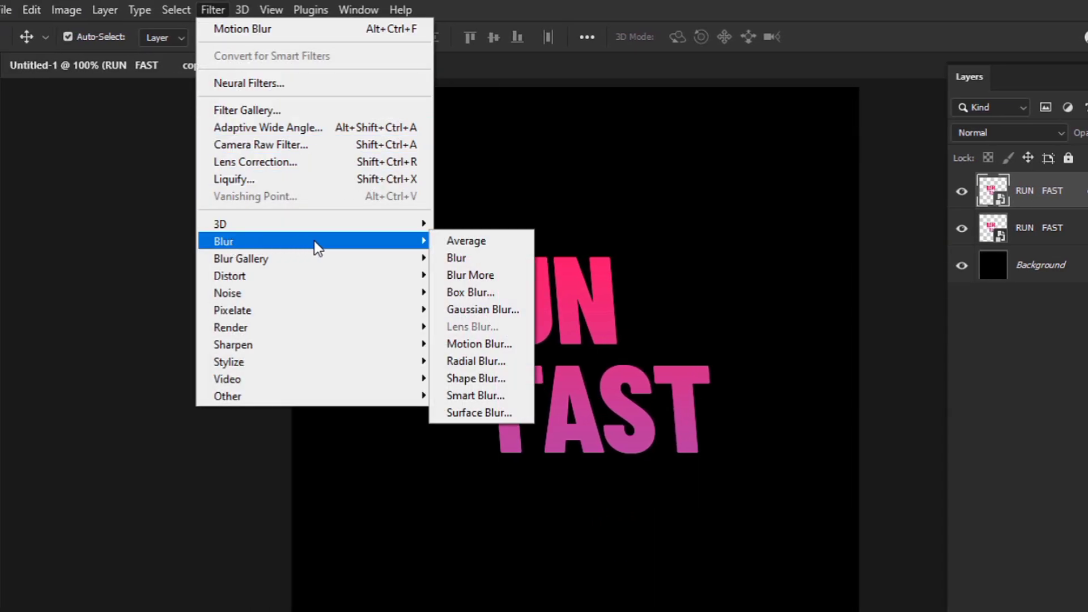
left_click(455, 310)
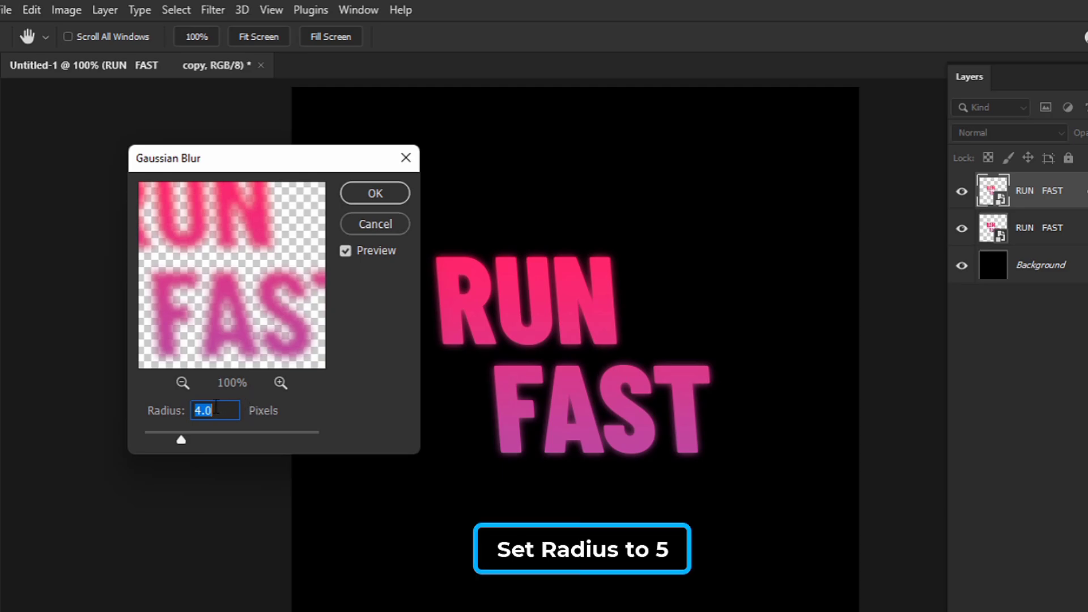
type("5")
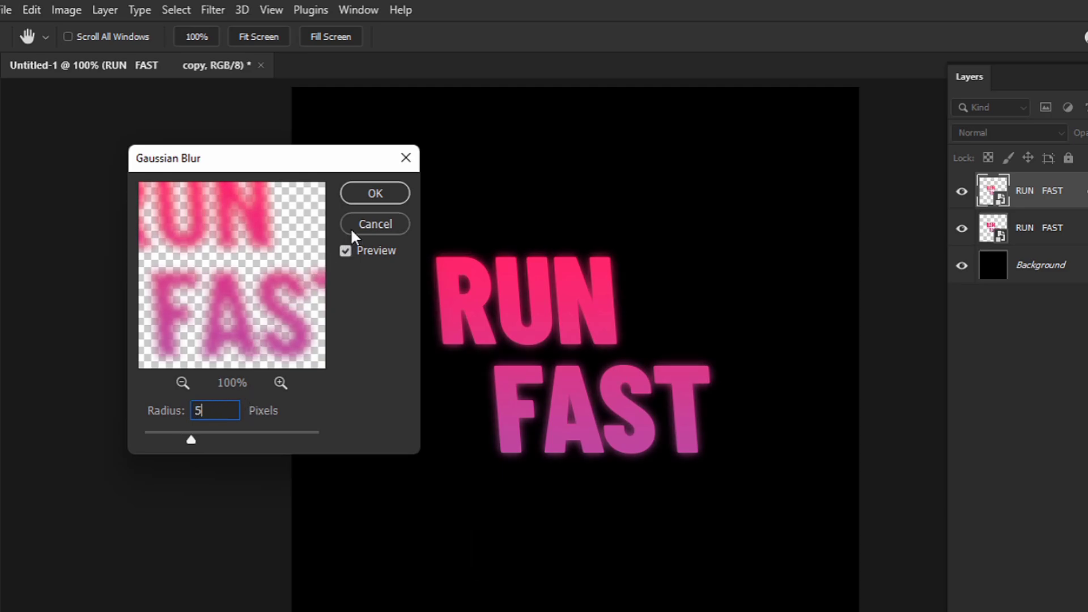
left_click(376, 194)
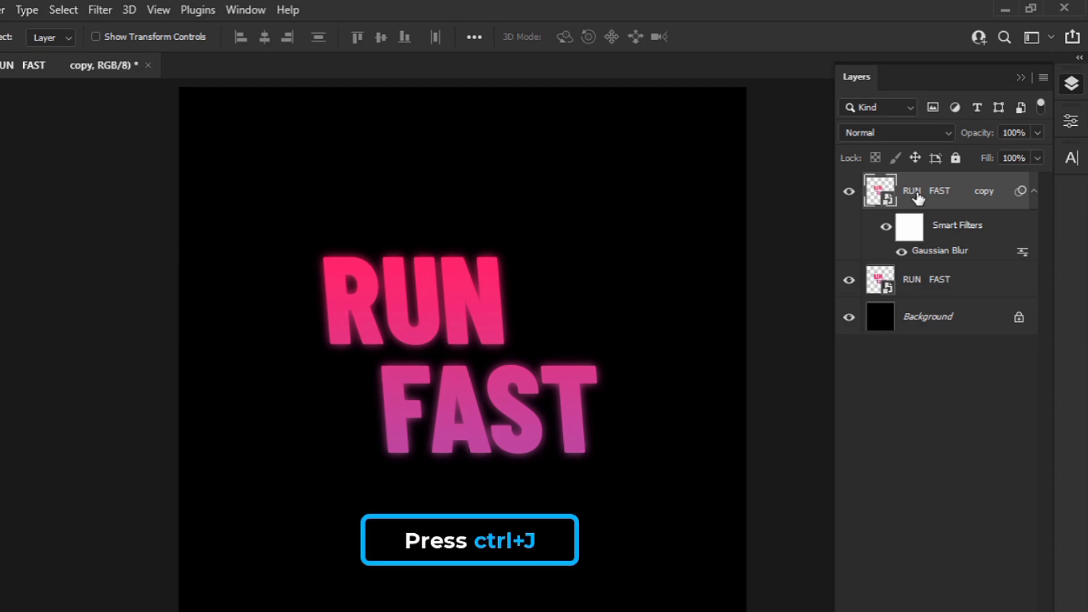
Step: Duplicate the blurred RUN FAST layer and add a Motion Blur with a distance of 120 pixels to the new copy
key("ctrl+j")
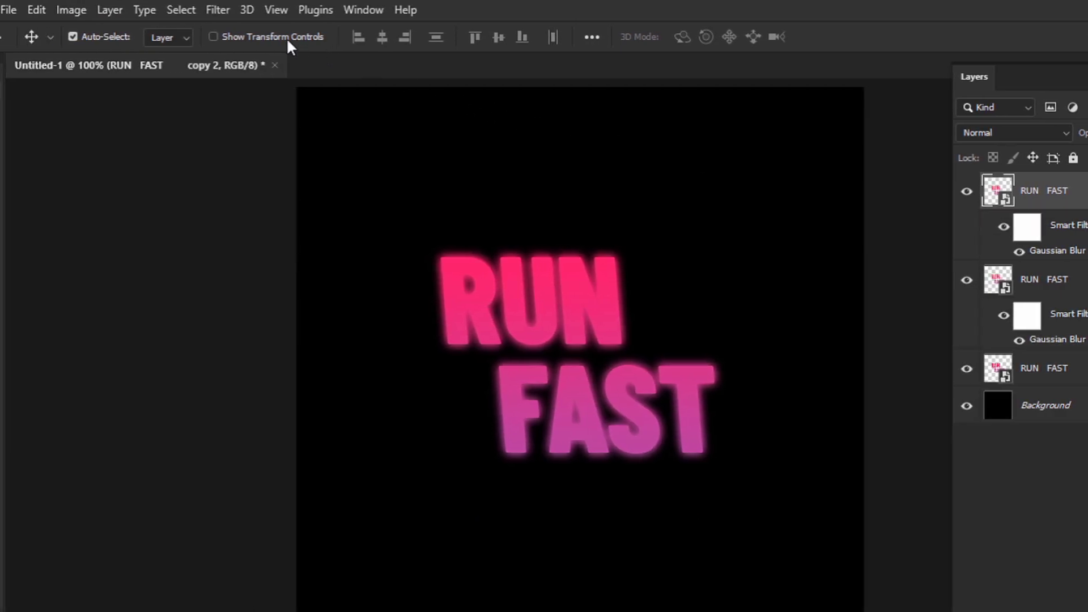
left_click(218, 10)
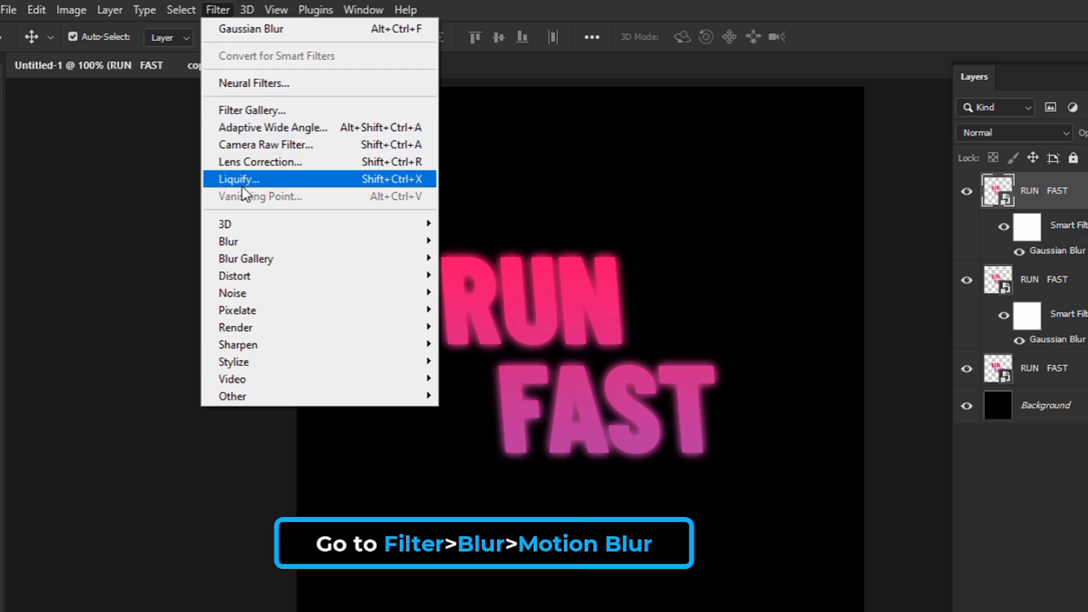
mouse_move(272, 245)
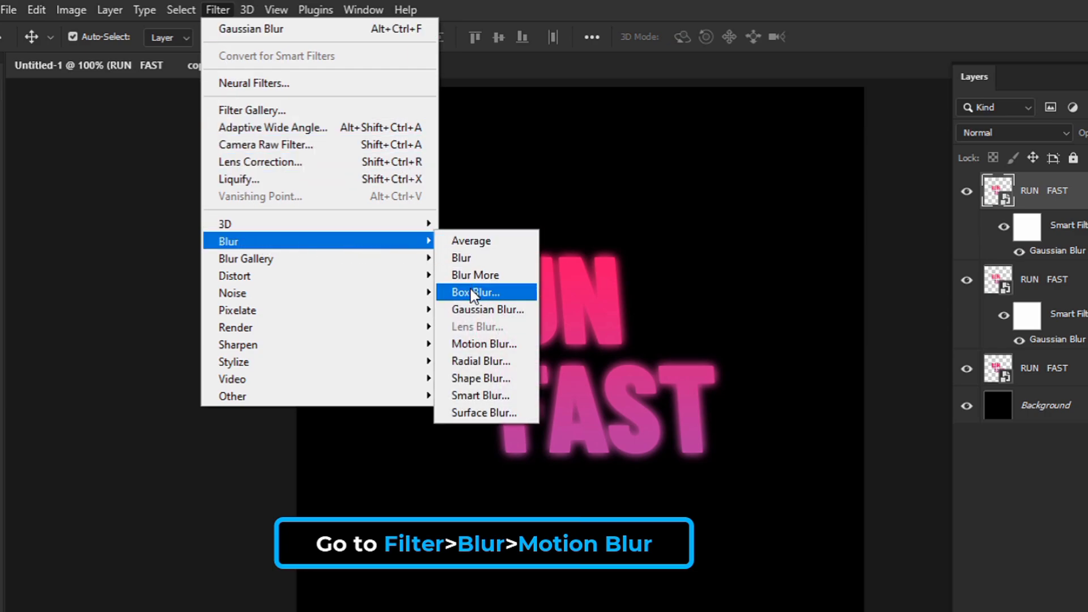
left_click(486, 343)
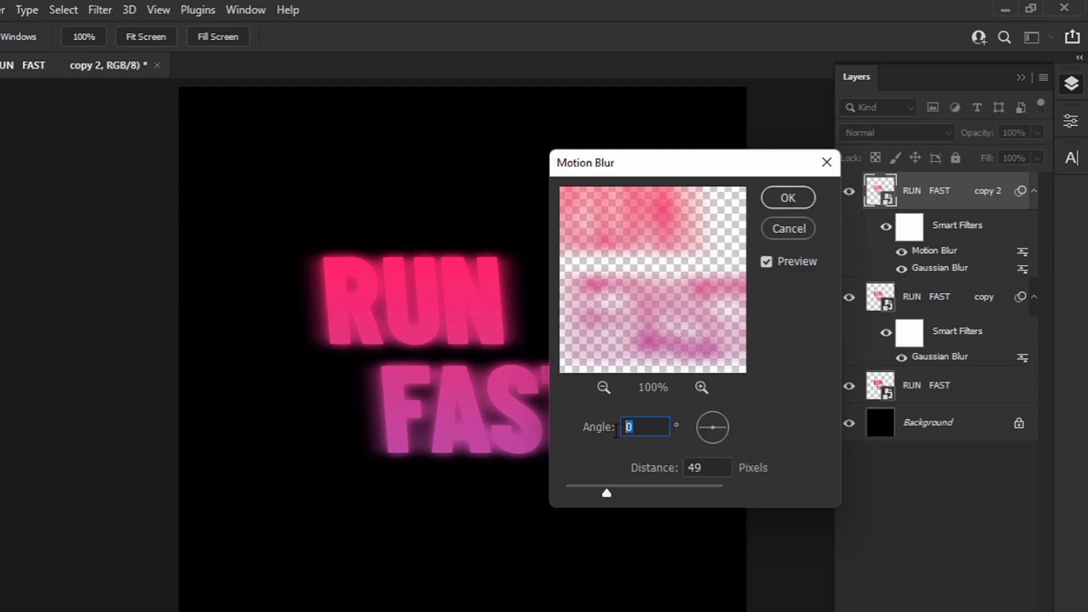
left_click_drag(606, 492, 626, 488)
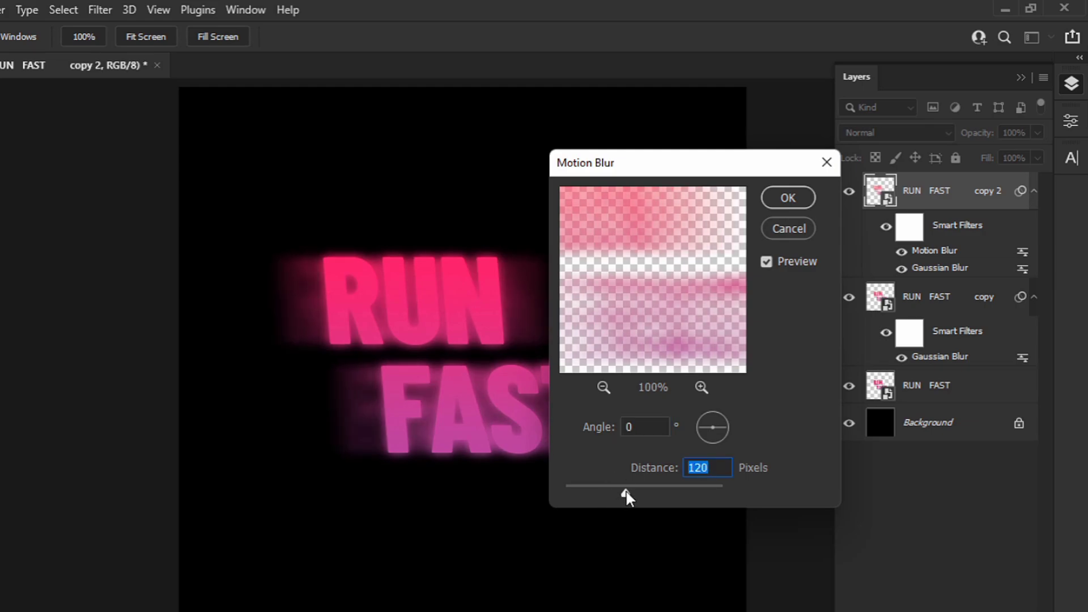
left_click(784, 202)
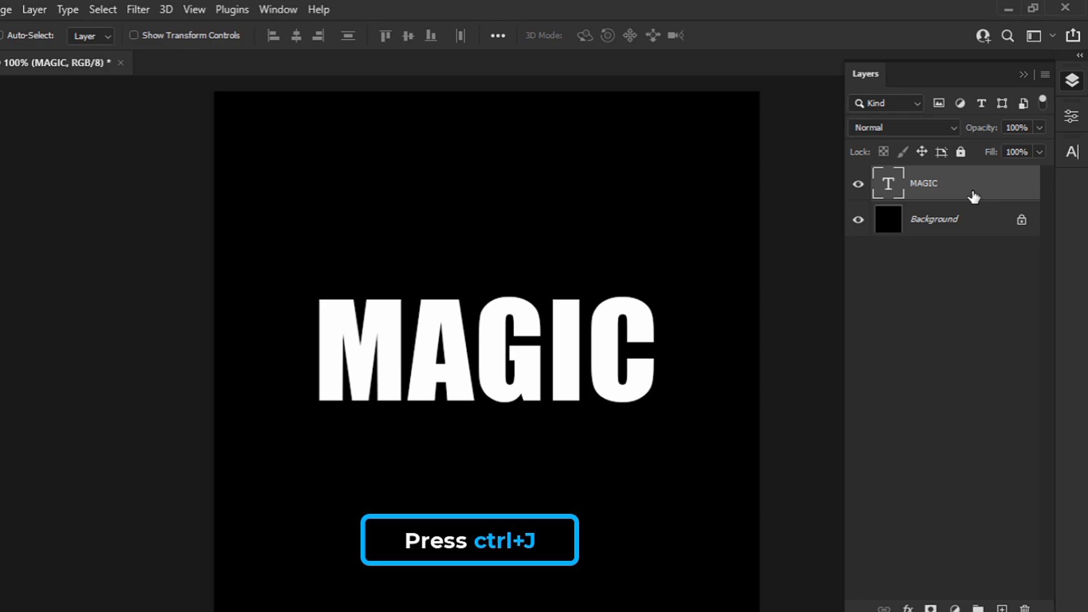
Step: Duplicate the MAGIC text layer and set the copy's fill to 0%
key("ctrl+j")
left_click(1045, 158)
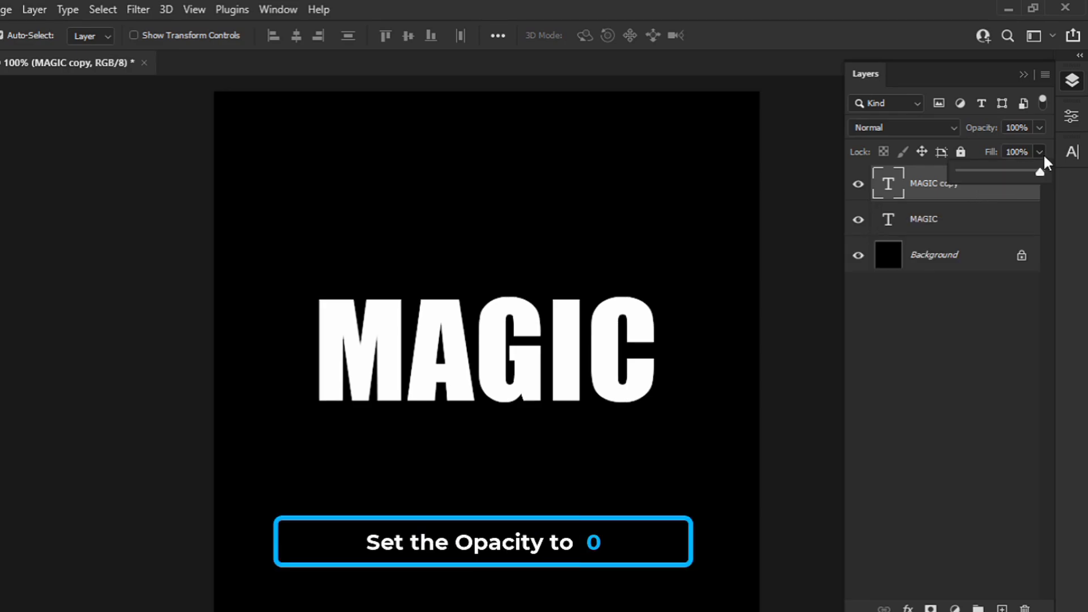
left_click(951, 182)
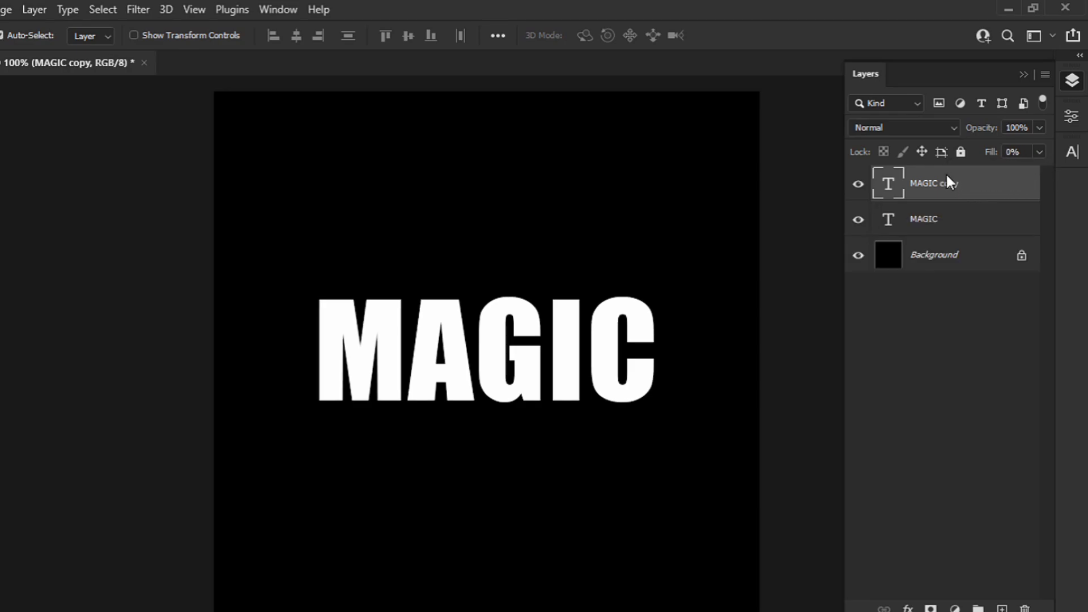
Step: Add a white 3 px outside Stroke effect to the MAGIC copy layer
right_click(981, 186)
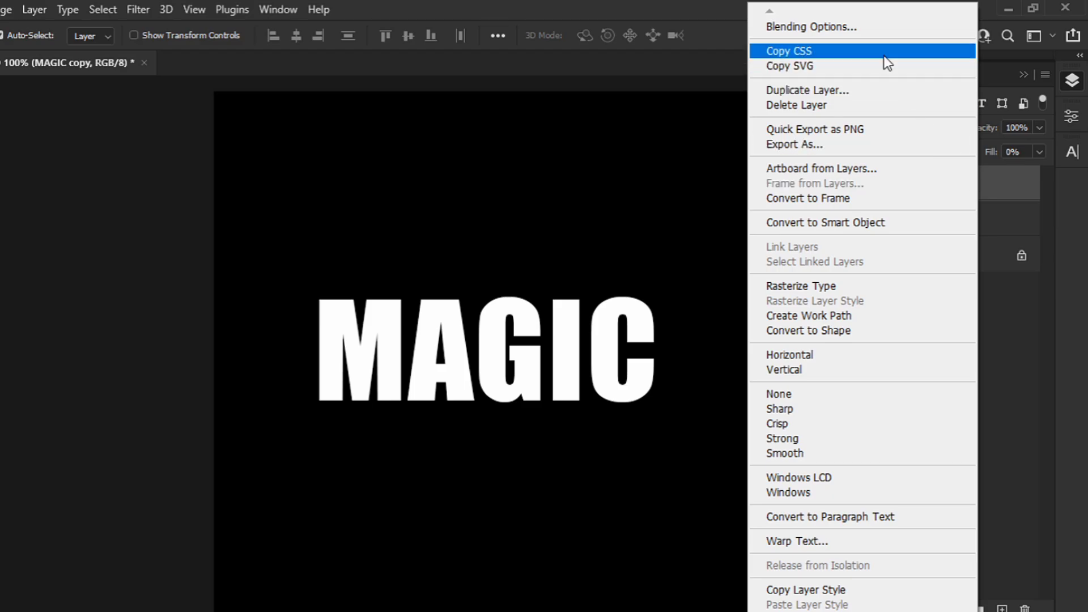
left_click(870, 30)
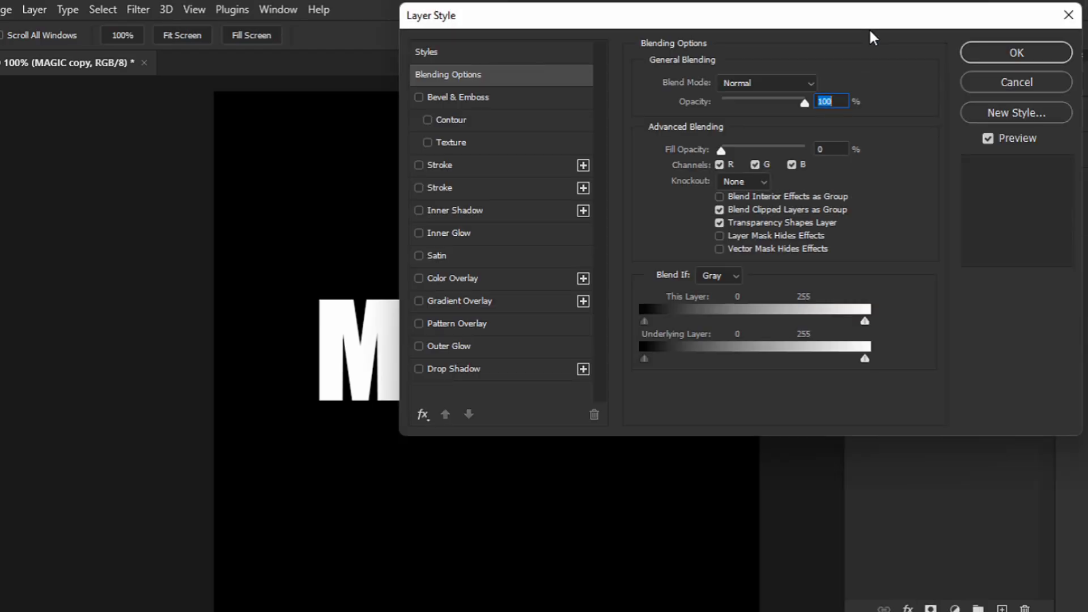
left_click(546, 163)
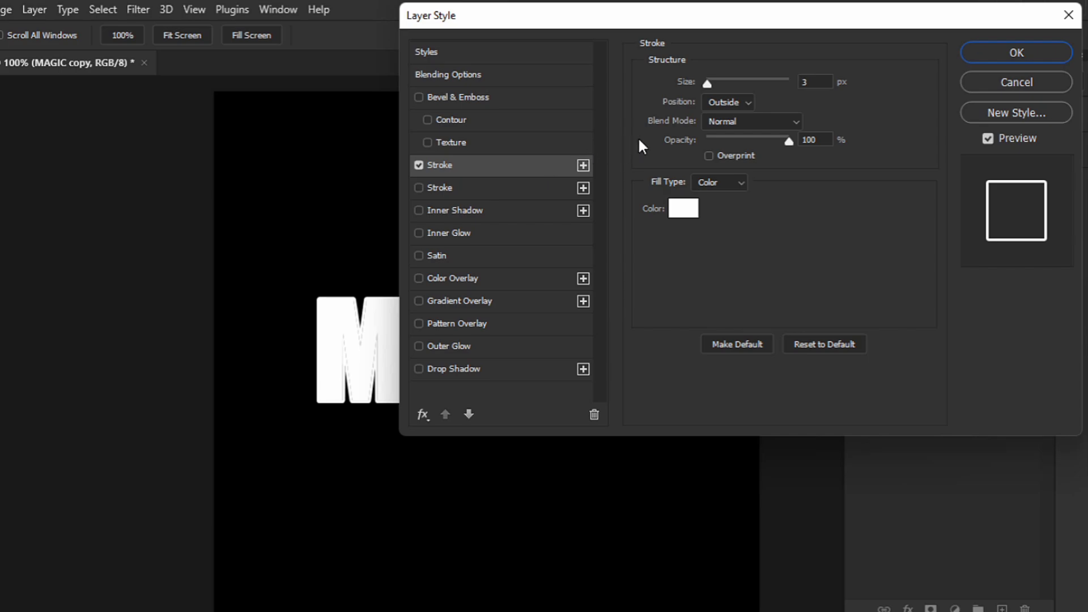
left_click(678, 209)
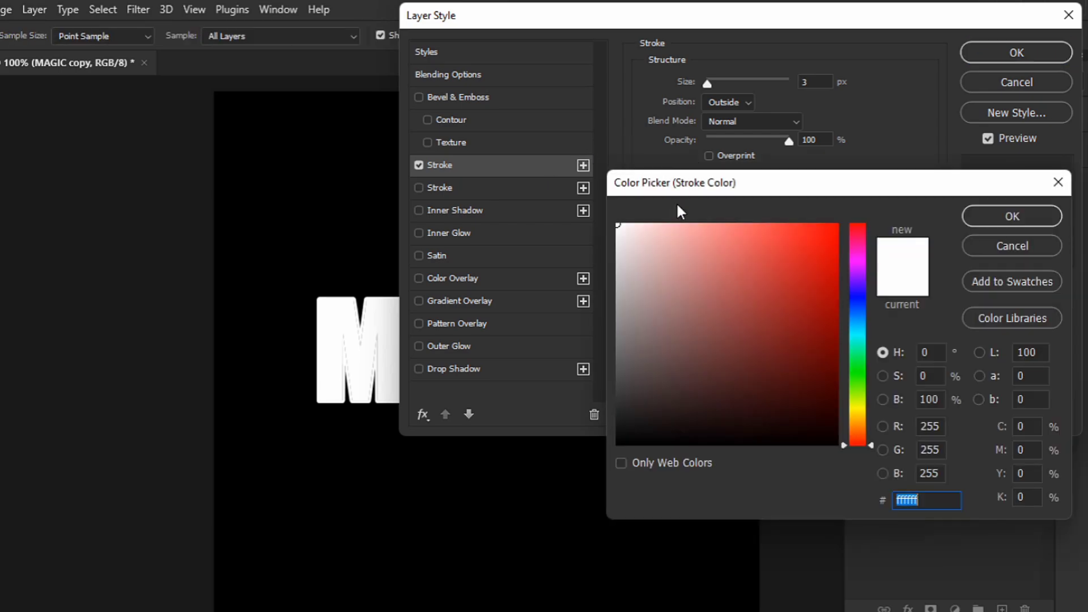
left_click_drag(629, 235, 614, 223)
left_click(979, 215)
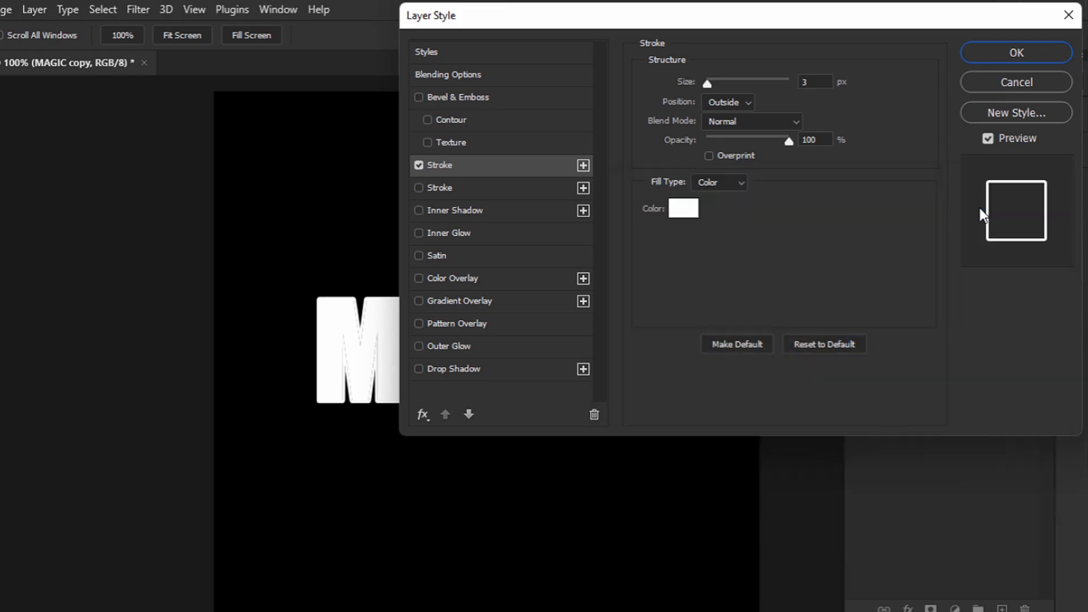
left_click(975, 52)
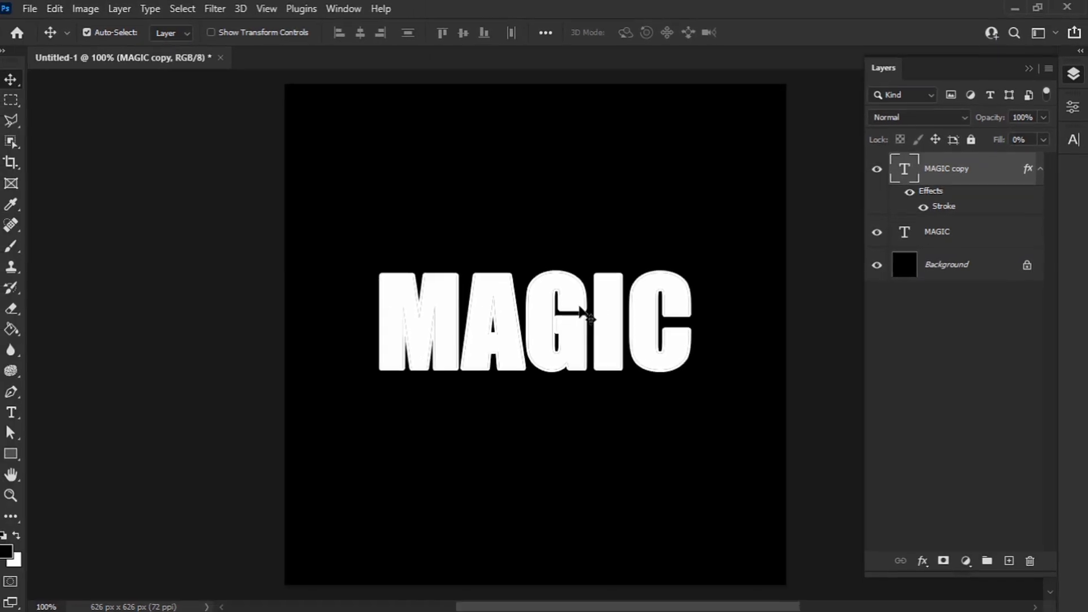
Step: Nudge the outlined MAGIC copy straight down until its lower part extends below the solid text
key("Down")
key("Down")
key("Down")
key("Down")
key("Down")
key("Down")
key("Down")
key("Down")
key("Down")
key("Down")
key("Down")
key("Down")
key("Down")
key("Down")
key("Down")
key("Down")
key("Down")
key("Down")
key("Down")
key("Down")
key("Down")
key("Down")
key("Down")
key("Down")
key("Down")
key("Down")
key("Down")
key("Down")
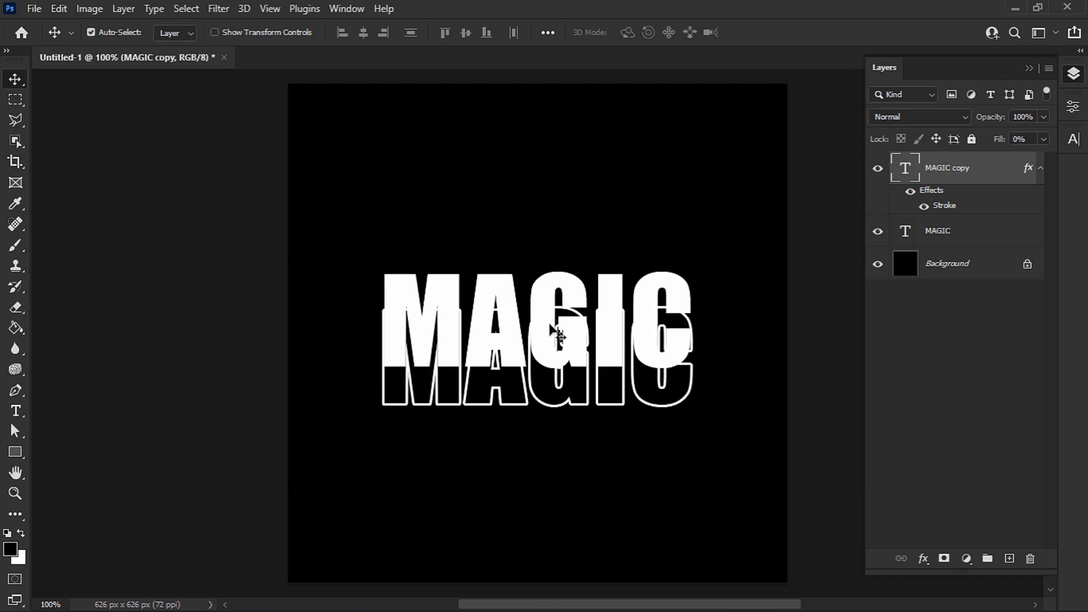
Step: Duplicate the outlined MAGIC layer and nudge the new copy straight up until its upper part extends above the solid text
key("ctrl+j")
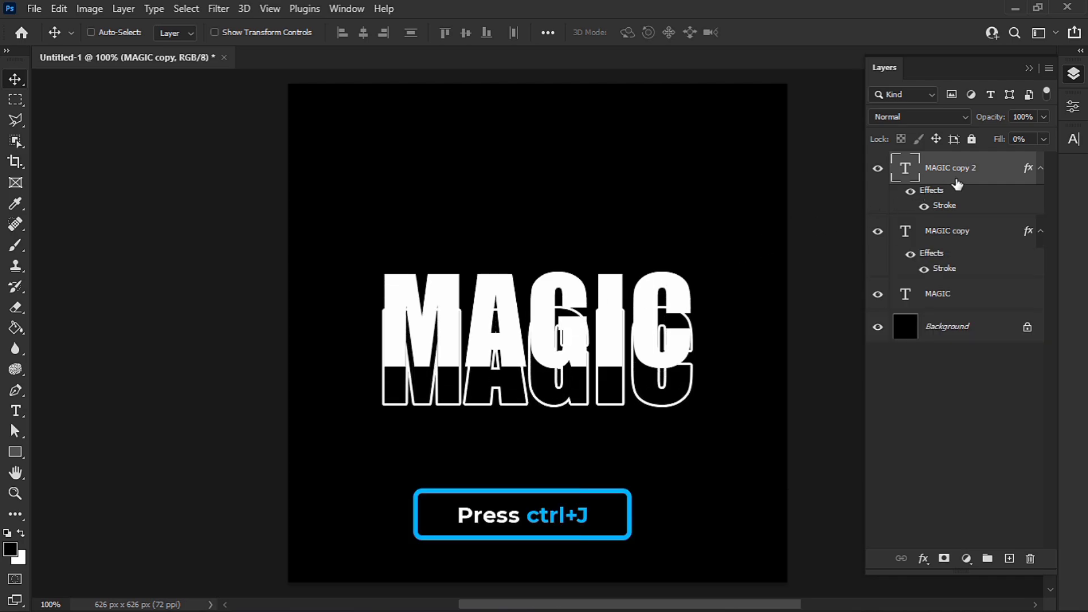
key("Up")
key("Up")
key("Up")
key("Up")
key("Up")
key("Up")
key("Up")
key("Up")
key("Up")
key("Up")
key("Up")
key("Up")
key("Up")
key("Up")
key("Up")
key("Up")
key("Up")
key("Up")
key("Up")
key("Up")
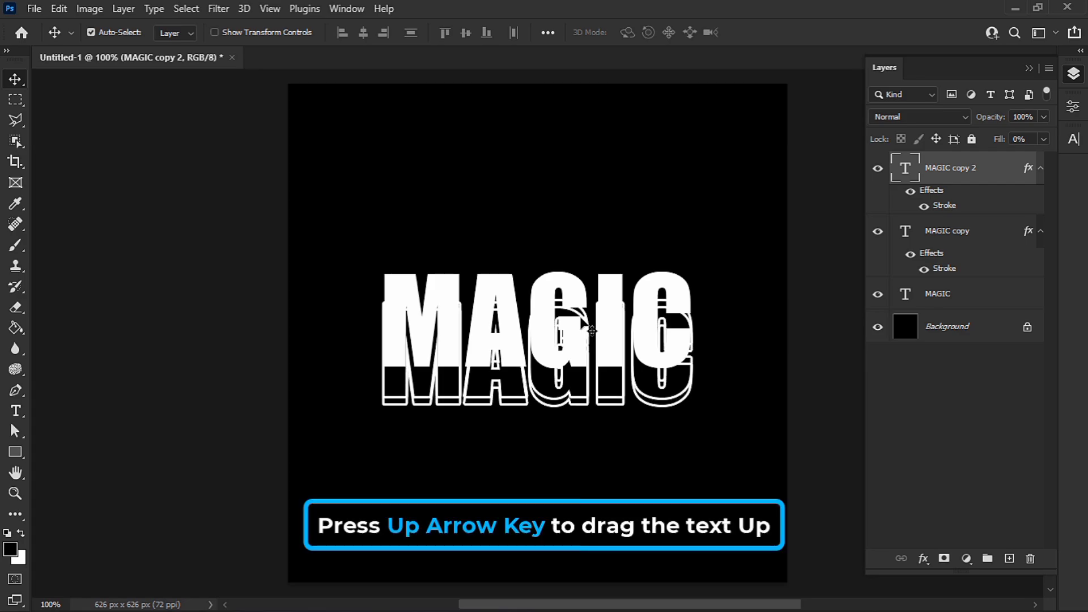
key("Up")
key("Up")
key("Up")
key("Up")
key("Up")
key("Up")
key("Up")
key("Up")
key("Up")
key("Up")
key("Up")
key("Up")
key("Up")
key("Up")
key("Up")
key("Up")
key("Up")
key("Up")
key("Up")
key("Up")
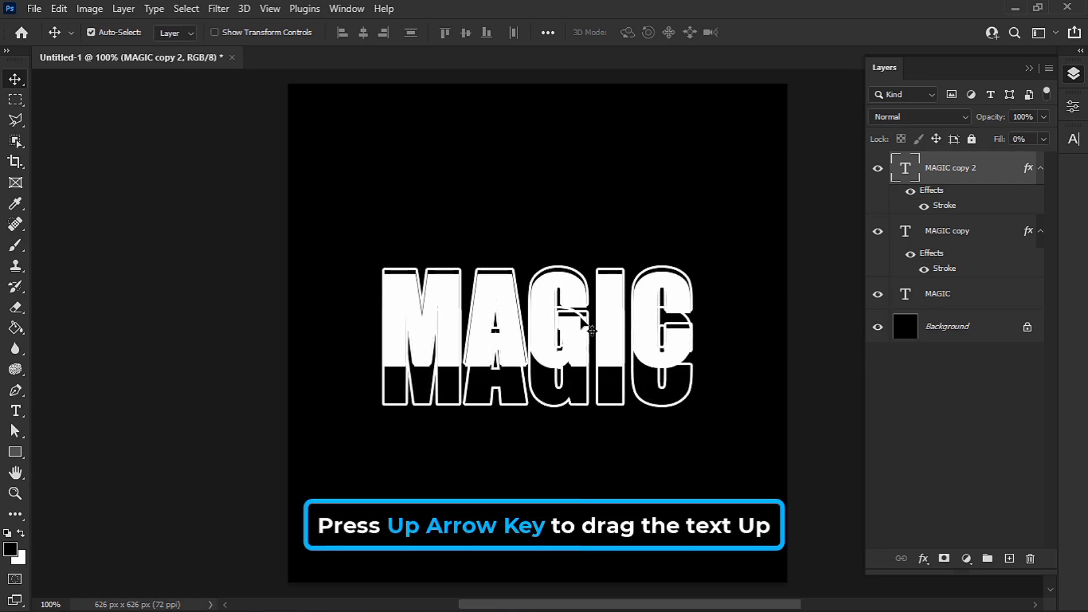
key("Up")
key("Up")
key("Up")
key("Up")
key("Up")
key("Up")
key("Up")
key("Up")
key("Up")
key("Up")
key("Up")
key("Up")
key("Up")
key("Up")
key("Up")
key("Up")
key("Up")
key("Up")
key("Up")
key("Up")
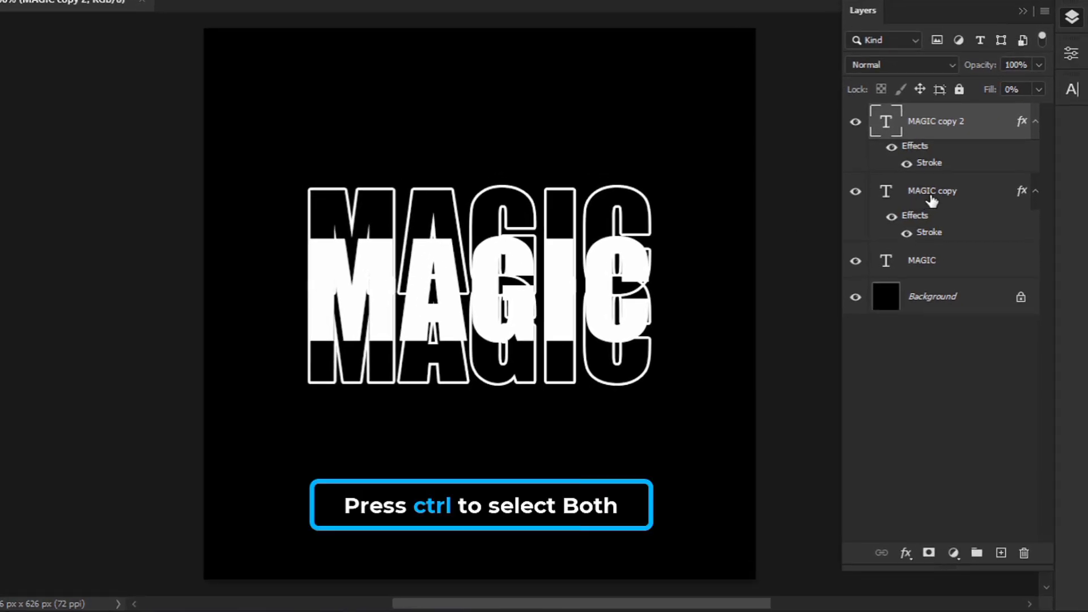
Step: Group the two outlined MAGIC layers and place the group beneath the solid MAGIC text layer
left_click(931, 196, "ctrl")
key("ctrl+g")
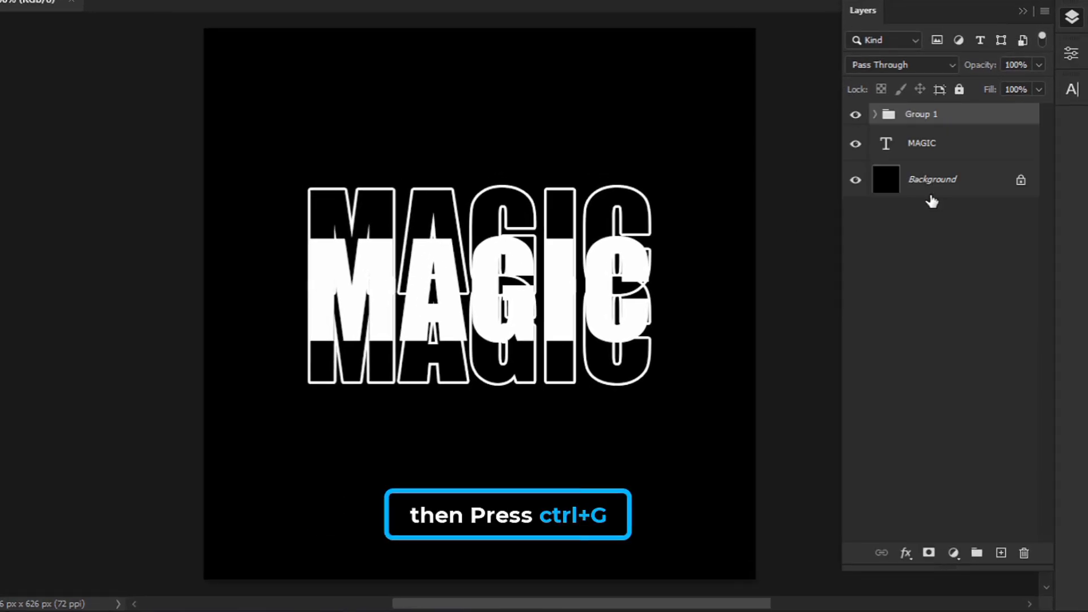
left_click_drag(921, 117, 919, 150)
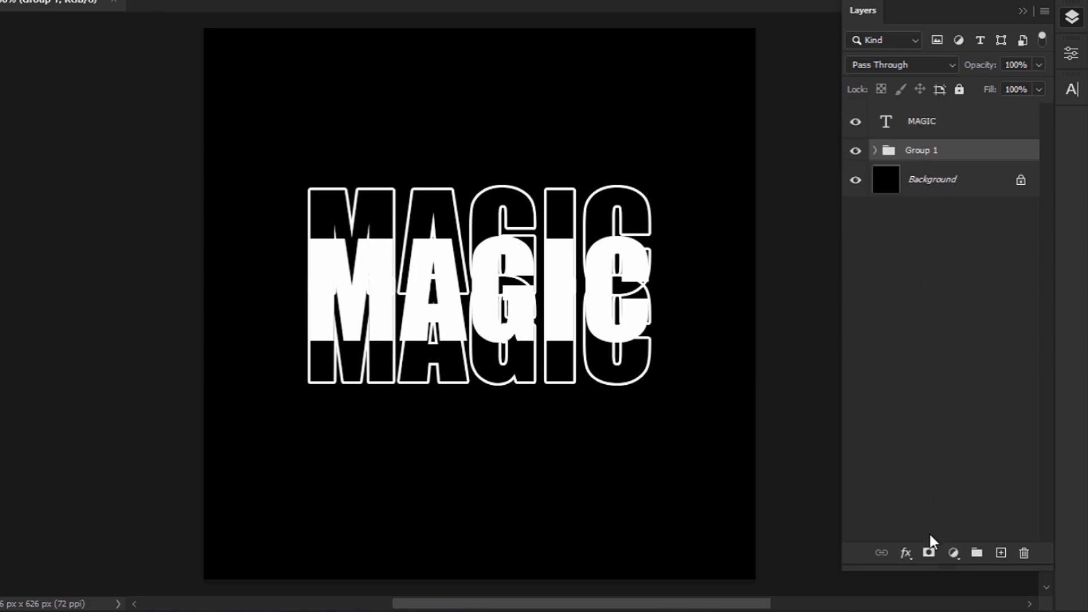
Step: Add a layer mask to the outline group and activate the Brush tool with a soft 60 px brush
left_click(928, 554)
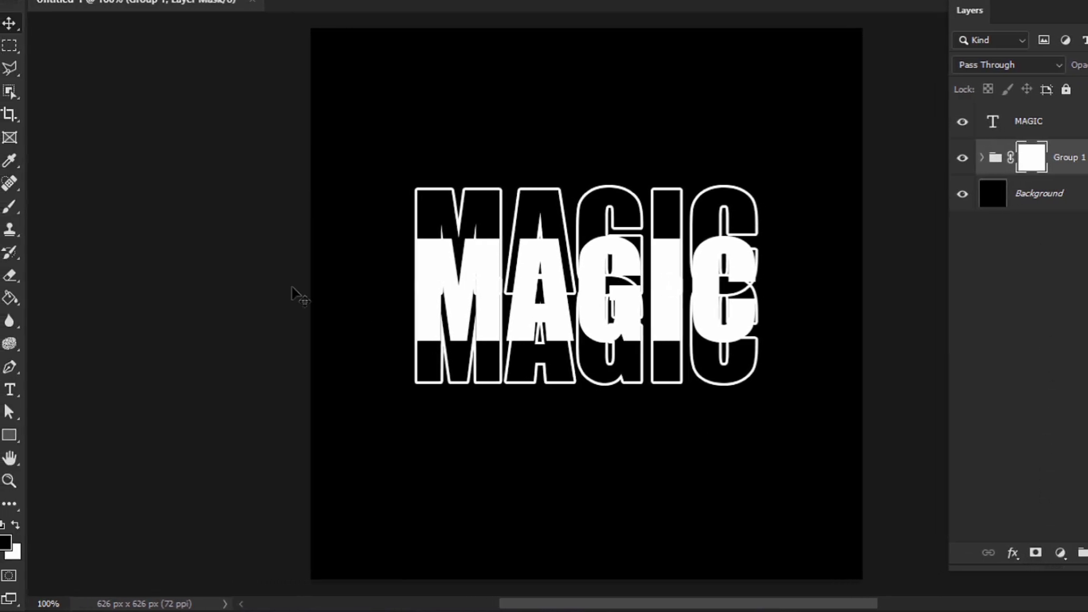
left_click(16, 208)
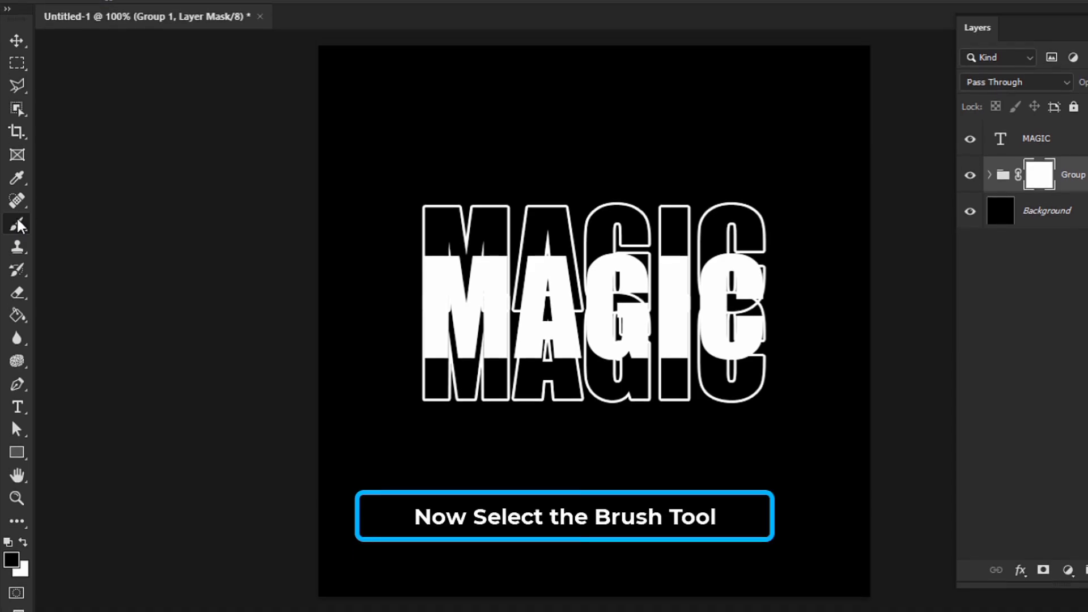
left_click(128, 38)
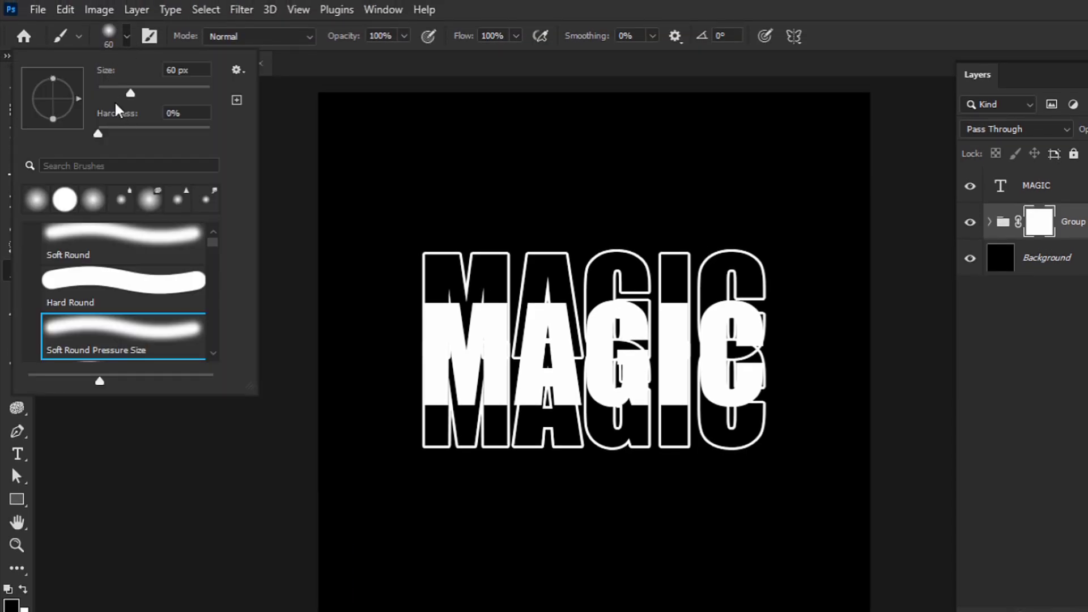
left_click(125, 44)
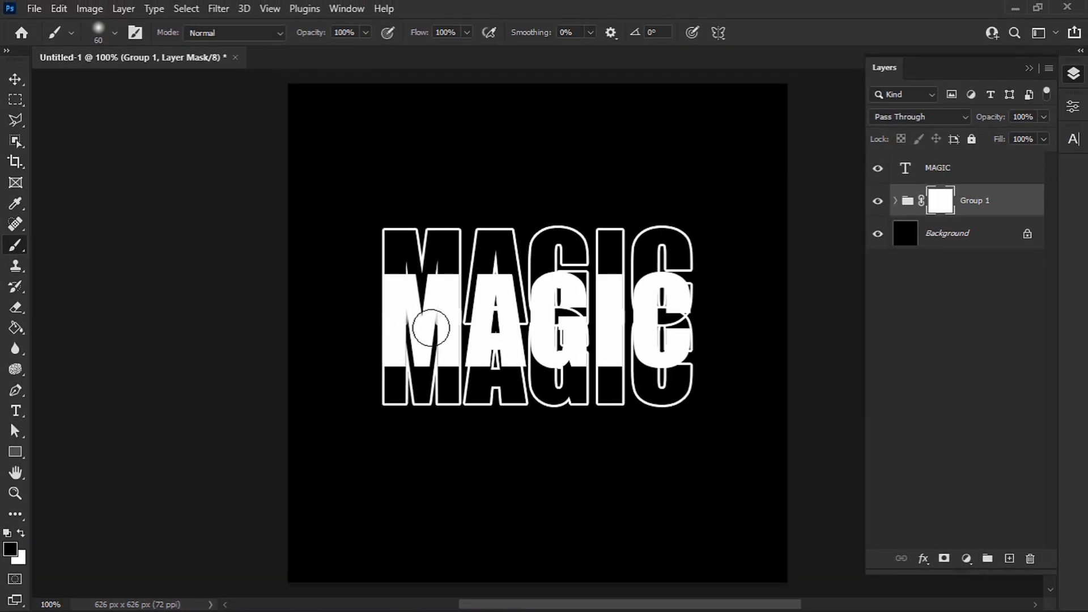
Step: Paint black on the outline group's mask to hide the outlines overlapping the solid MAGIC text
mouse_move(430, 328)
left_mouse_down()
mouse_move(510, 313)
mouse_move(457, 303)
mouse_move(561, 320)
mouse_move(635, 302)
mouse_move(541, 329)
mouse_move(577, 335)
mouse_move(492, 328)
mouse_move(440, 339)
mouse_move(642, 338)
mouse_move(663, 304)
left_mouse_up()
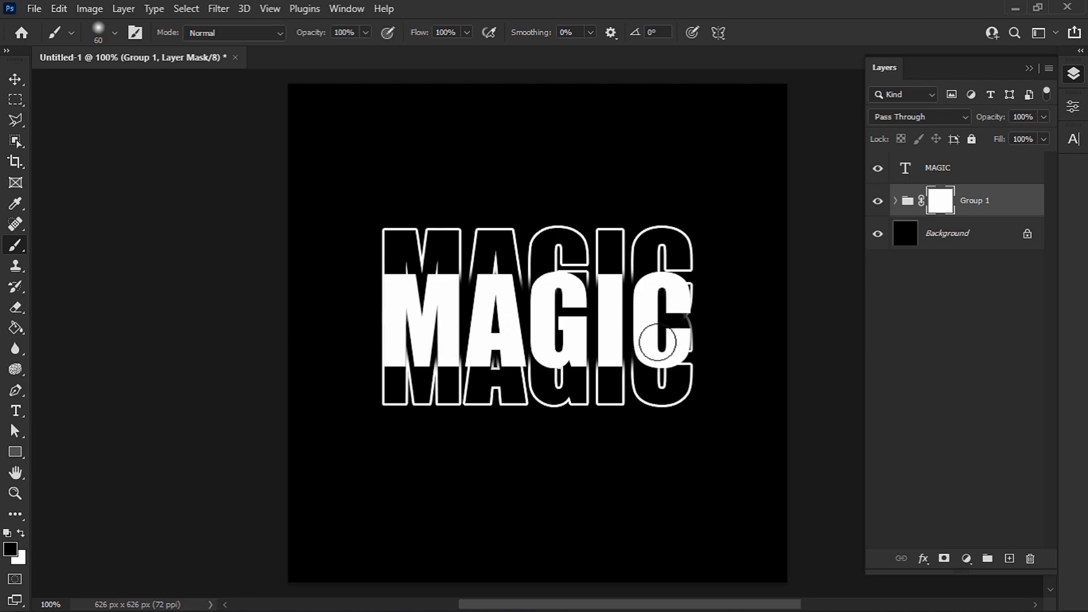
mouse_move(560, 341)
left_mouse_down()
mouse_move(397, 348)
mouse_move(632, 310)
left_mouse_up()
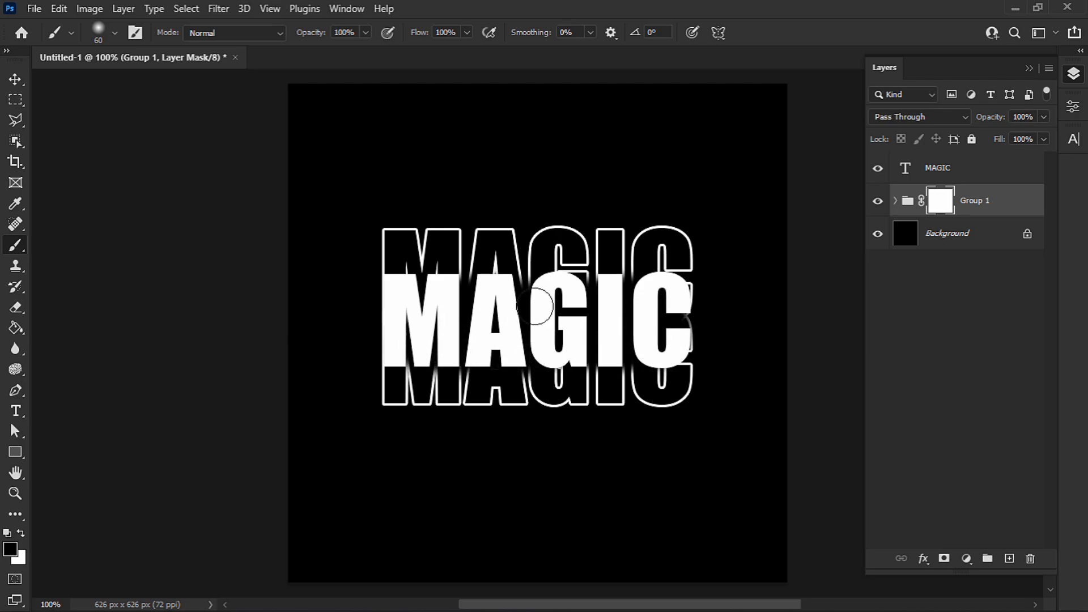
left_click_drag(536, 307, 636, 316)
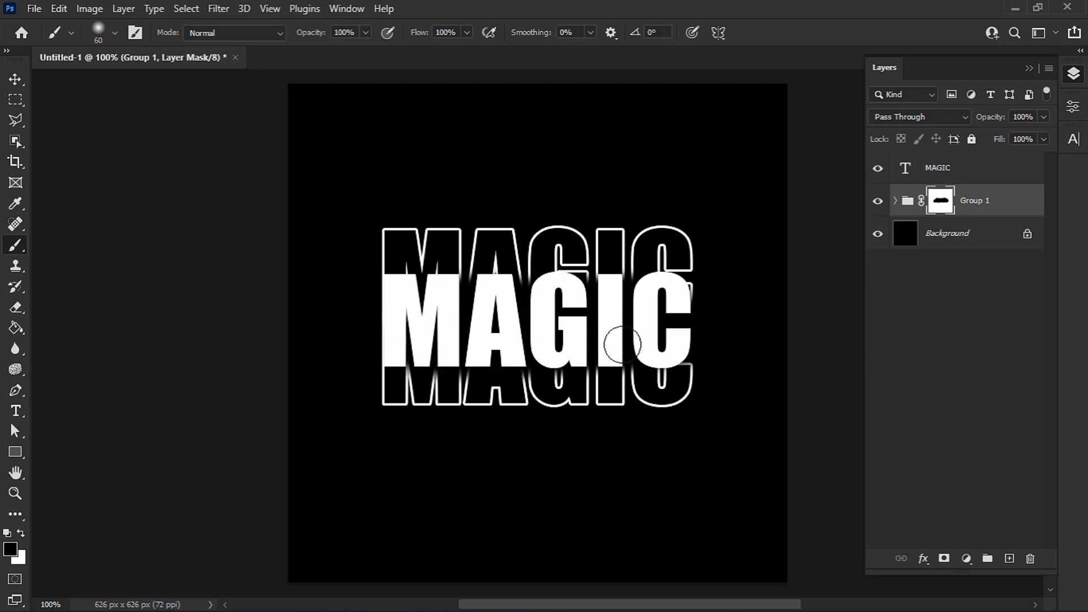
Step: Duplicate the masked outline group and nudge the copy's upper outlined MAGIC text straight up to form another row on top
key("ctrl+j")
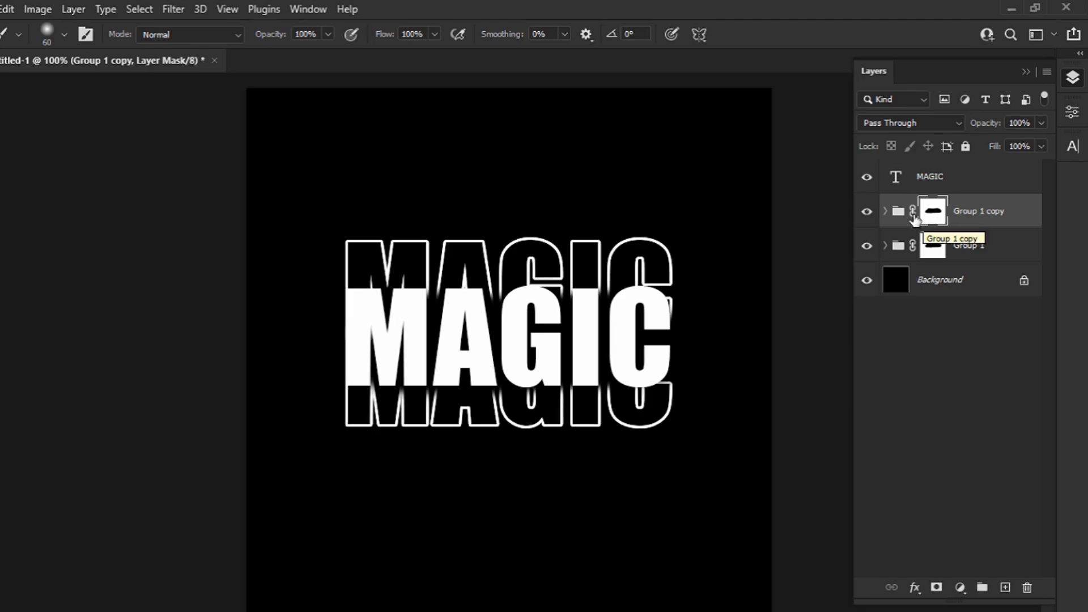
left_click(885, 212)
left_click(945, 249)
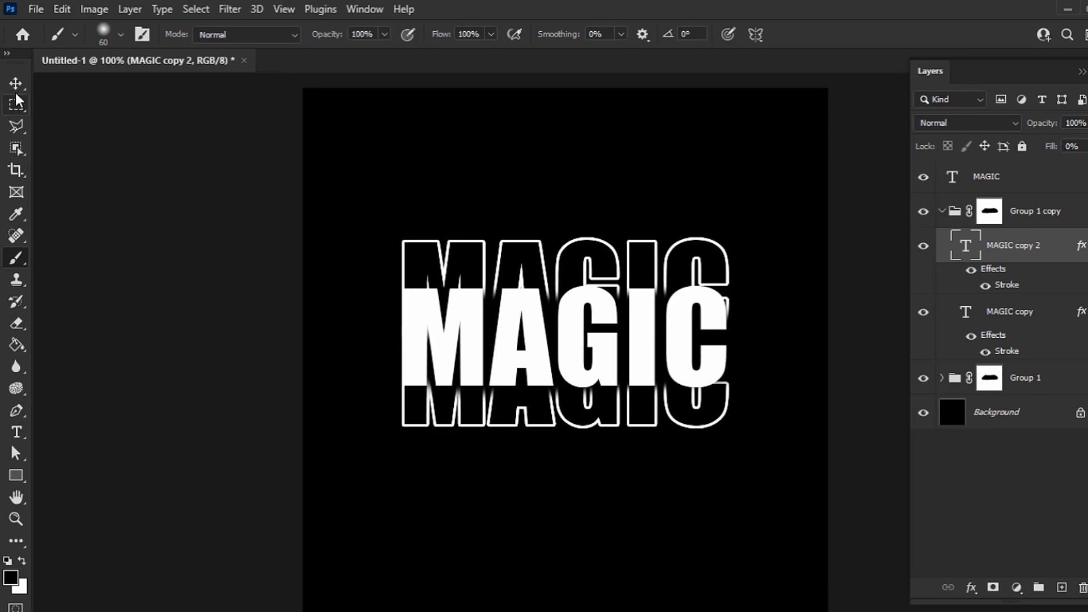
left_click(16, 94)
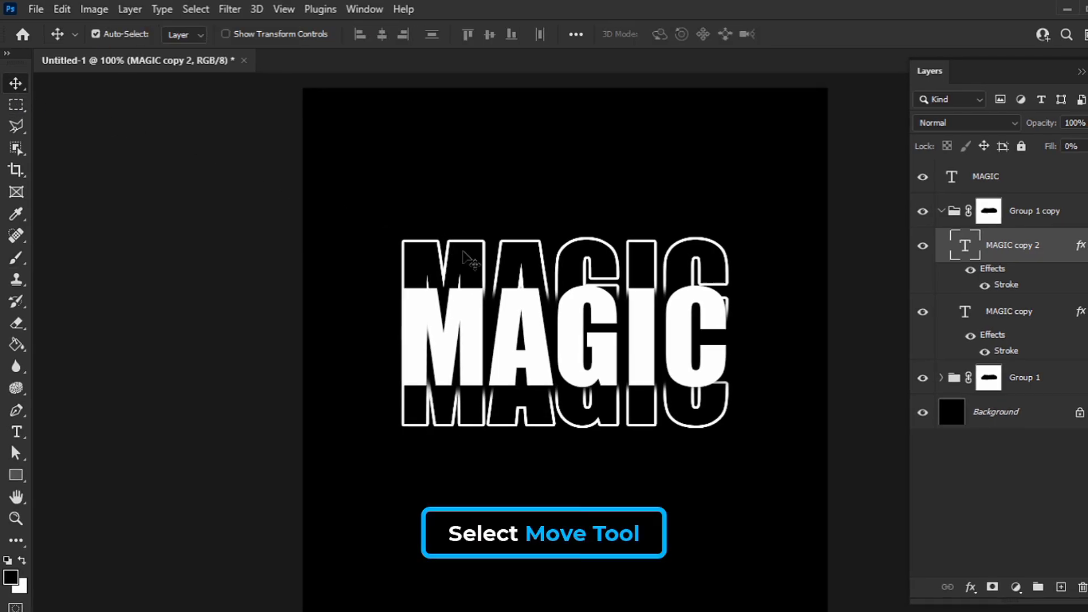
key("Up")
key("Up")
key("Up")
key("Up")
key("Up")
key("Up")
key("Up")
key("Up")
key("Up")
key("Up")
key("Up")
key("Up")
key("Up")
key("Up")
key("Up")
key("Up")
key("Up")
key("Up")
key("Up")
key("Up")
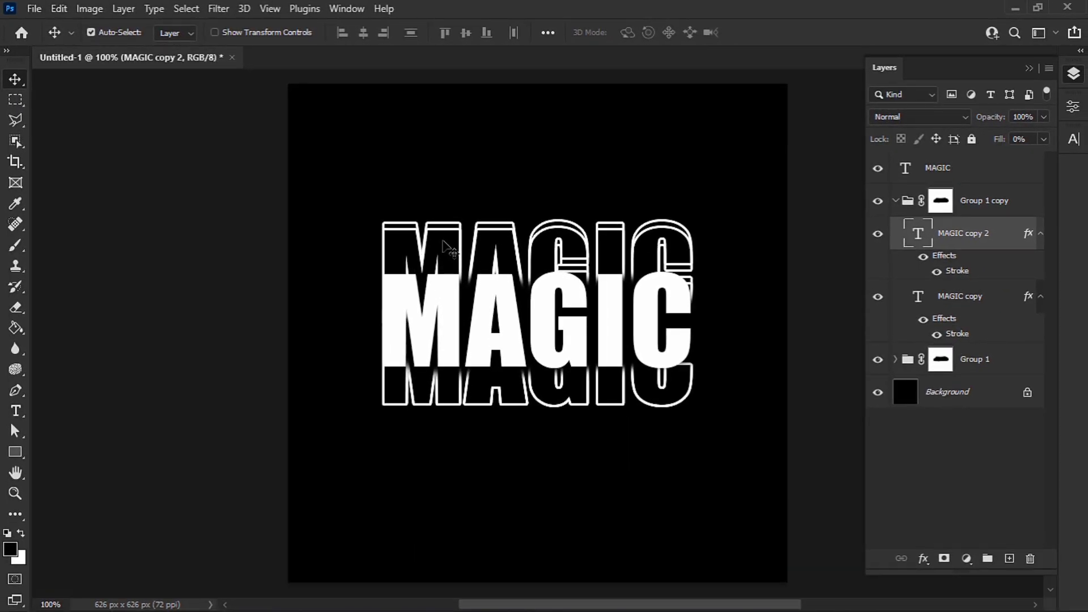
key("Up")
key("Up")
key("Up")
key("Up")
key("Up")
key("Up")
key("Up")
key("Up")
key("Up")
key("Up")
key("Up")
key("Up")
key("Up")
key("Up")
key("Up")
key("Up")
key("Up")
key("Up")
key("Up")
key("Up")
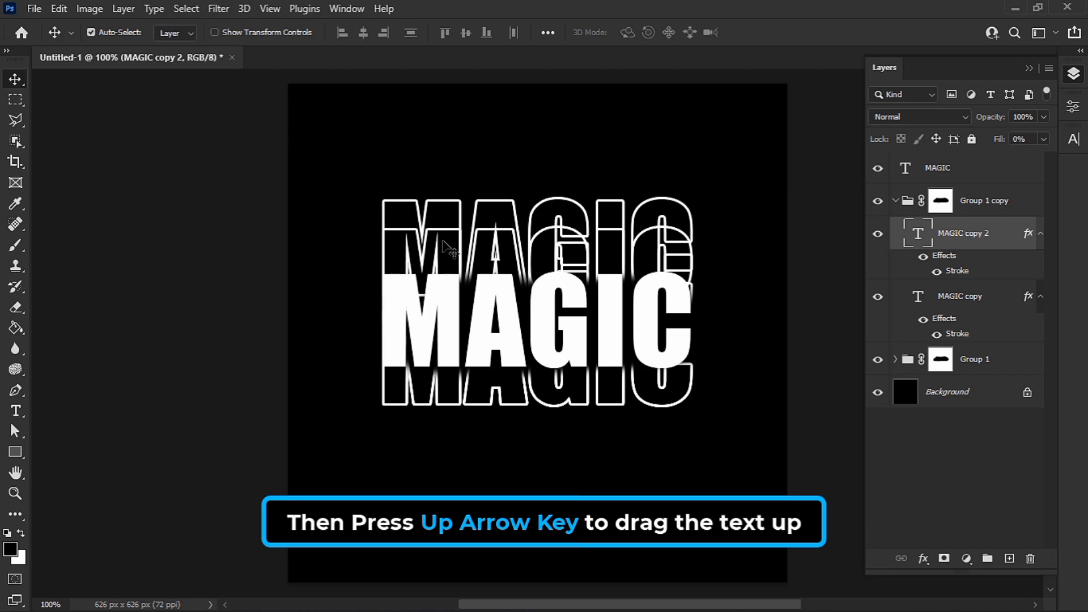
key("Up")
key("Up")
key("Up")
key("Up")
key("Up")
key("Up")
key("Up")
key("Up")
key("Up")
key("Up")
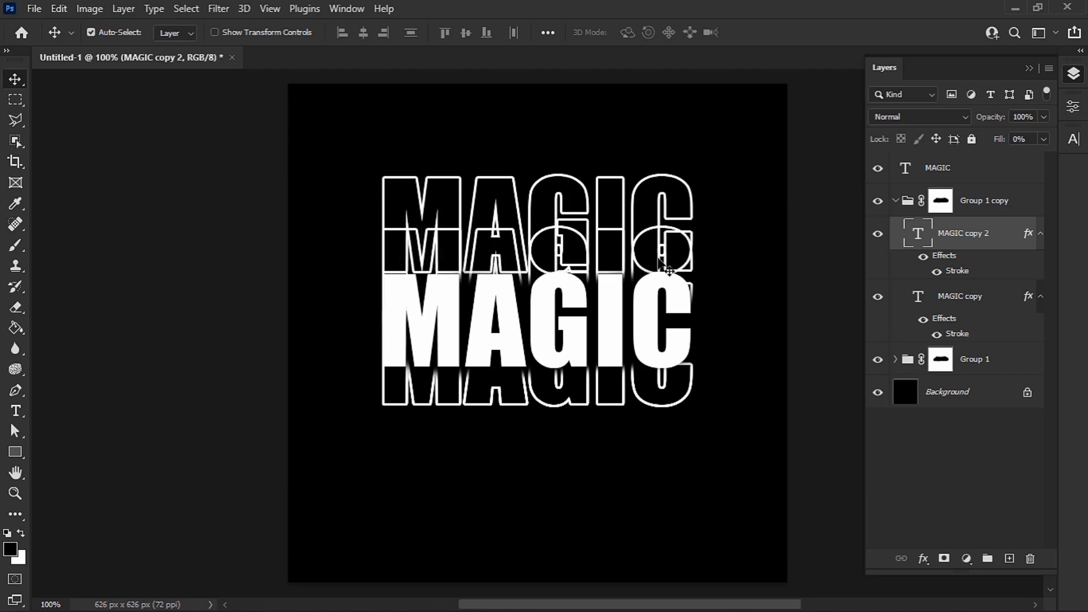
Step: Nudge the lower outlined MAGIC text in the duplicated group straight down to form another row beneath
left_click(941, 300)
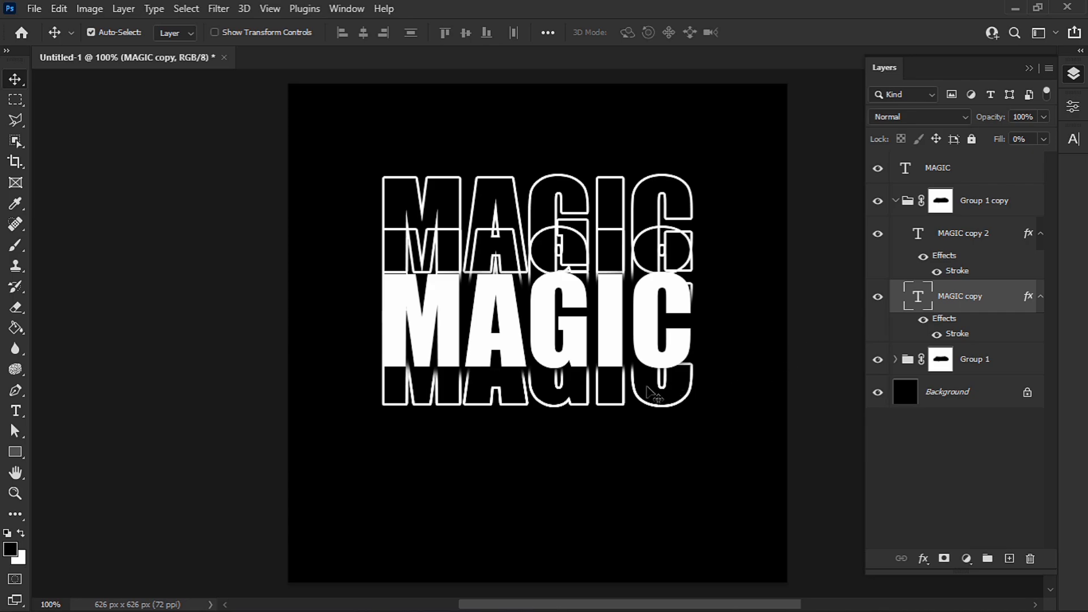
key("Down")
key("Down")
key("Down")
key("Down")
key("Down")
key("Down")
key("Down")
key("Down")
key("Down")
key("Down")
key("Down")
key("Down")
key("Down")
key("Down")
key("Down")
key("Down")
key("Down")
key("Down")
key("Down")
key("Down")
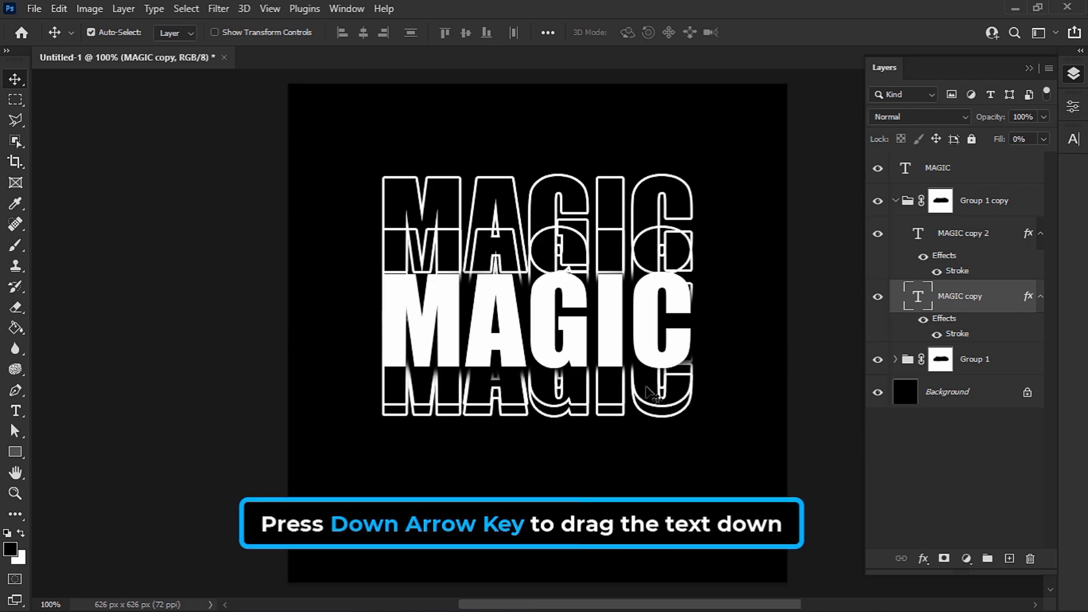
key("Down")
key("Down")
key("Down")
key("Down")
key("Down")
key("Down")
key("Down")
key("Down")
key("Down")
key("Down")
key("Down")
key("Down")
key("Down")
key("Down")
key("Down")
key("Down")
key("Down")
key("Down")
key("Down")
key("Down")
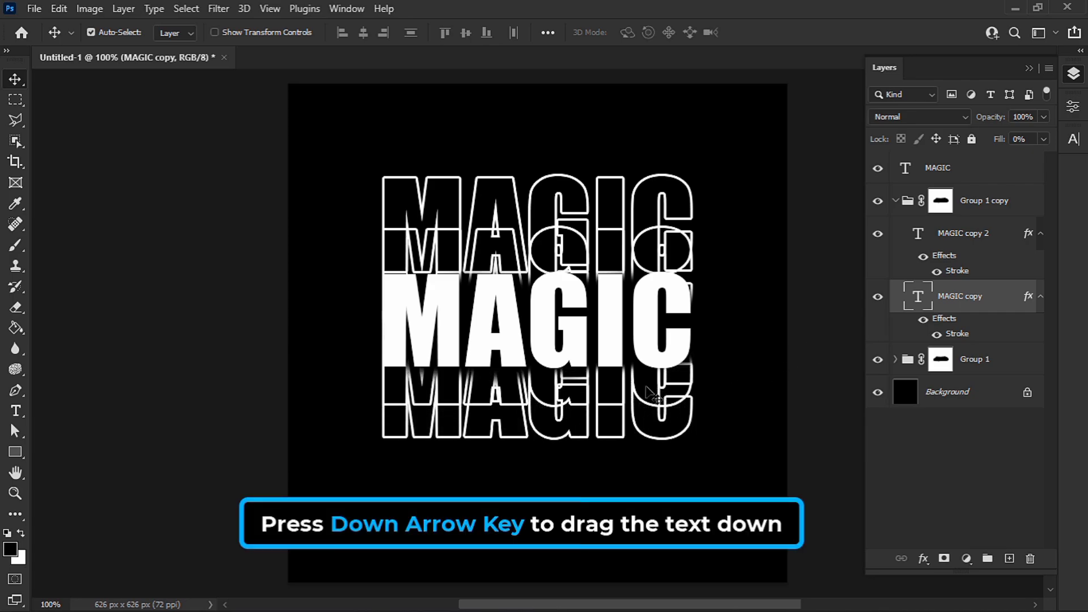
key("Down")
key("Down")
key("Down")
key("Down")
key("Down")
key("Down")
key("Down")
key("Down")
key("Down")
key("Down")
key("Down")
key("Down")
key("Down")
key("Down")
key("Down")
key("Down")
key("Down")
key("Down")
key("Down")
key("Down")
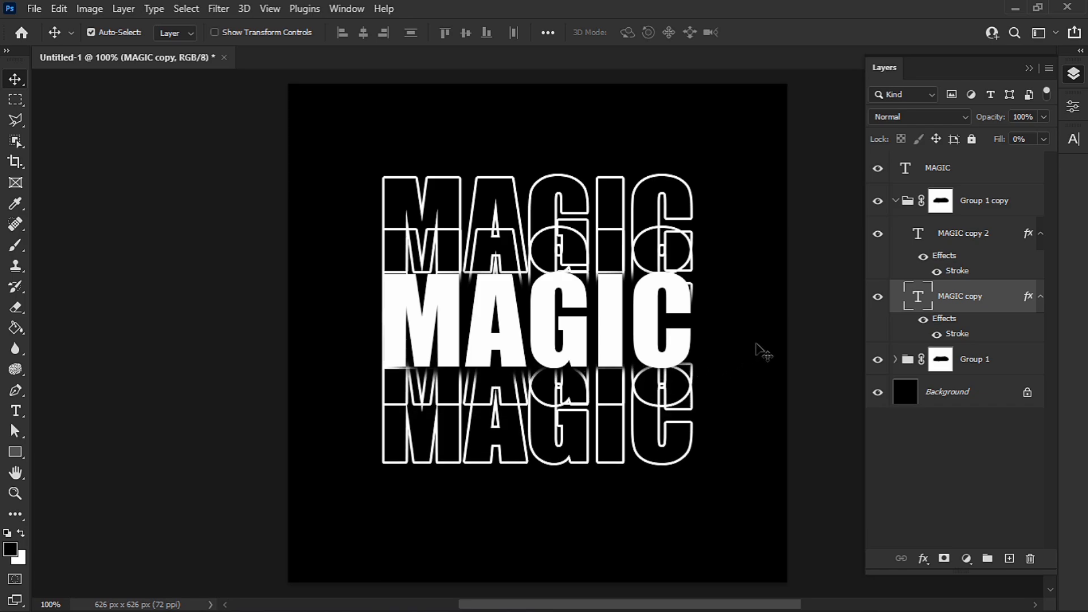
Step: Paint black on the duplicated group's mask to hide its outlines where they overlap the inner upper and lower outline rows
left_click(896, 201)
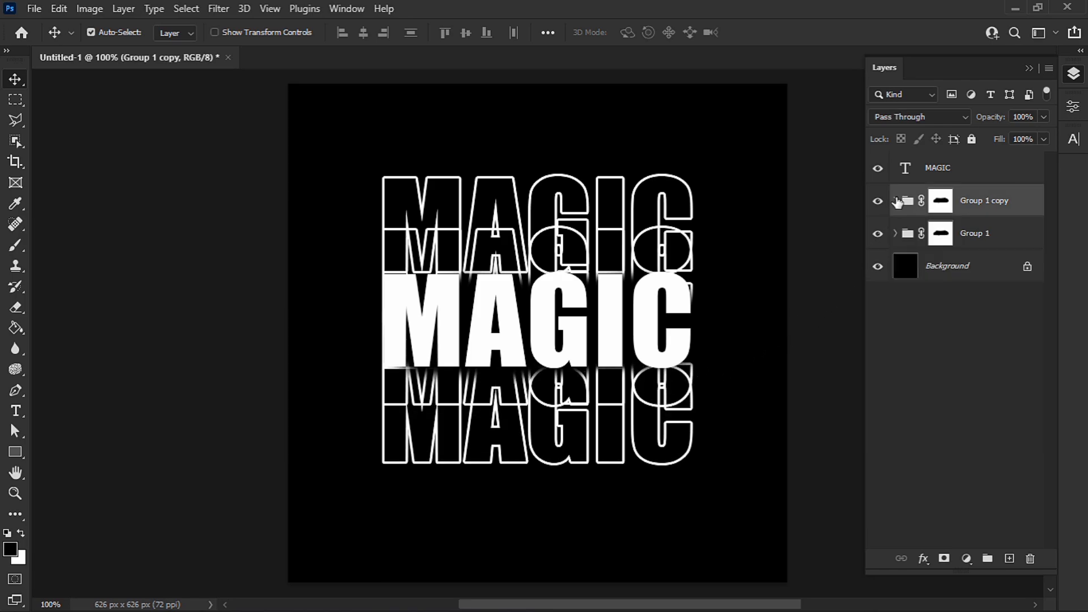
left_click(940, 201)
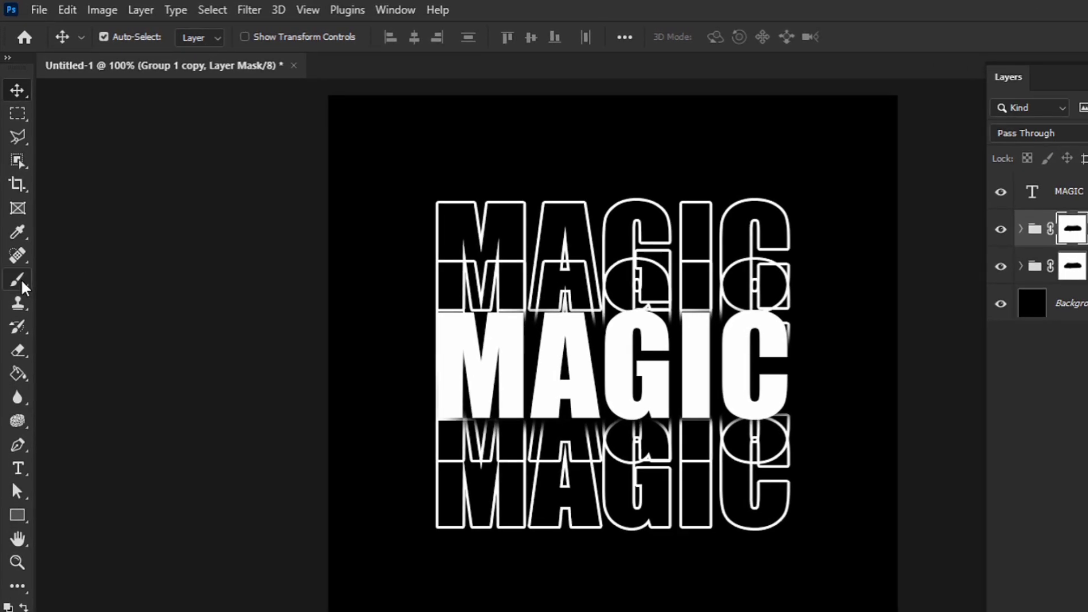
left_click(22, 281)
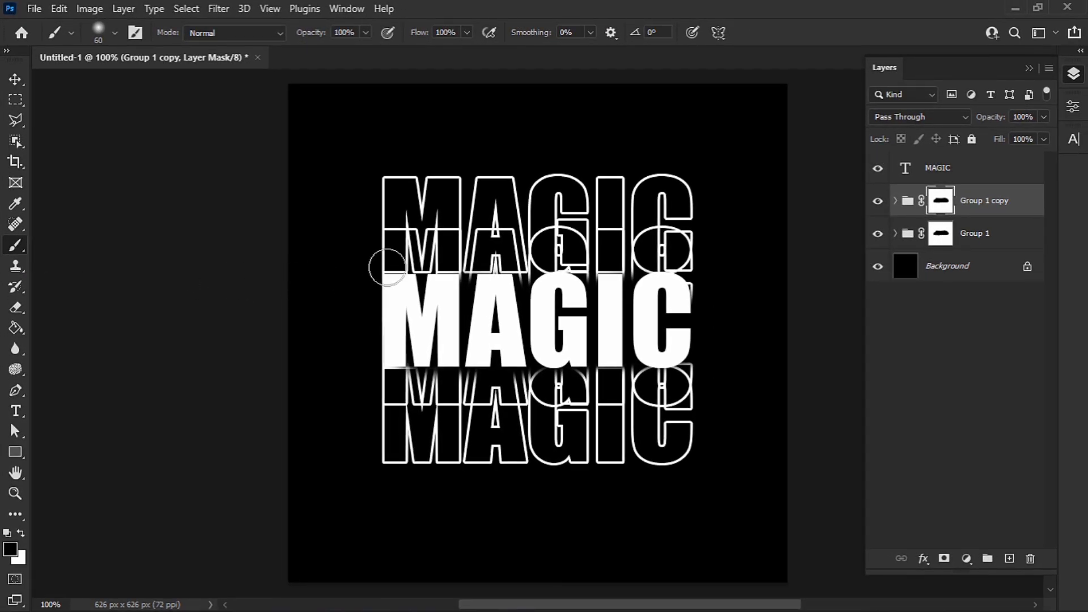
mouse_move(416, 255)
left_mouse_down()
mouse_move(479, 260)
mouse_move(482, 251)
mouse_move(623, 248)
mouse_move(672, 259)
left_mouse_up()
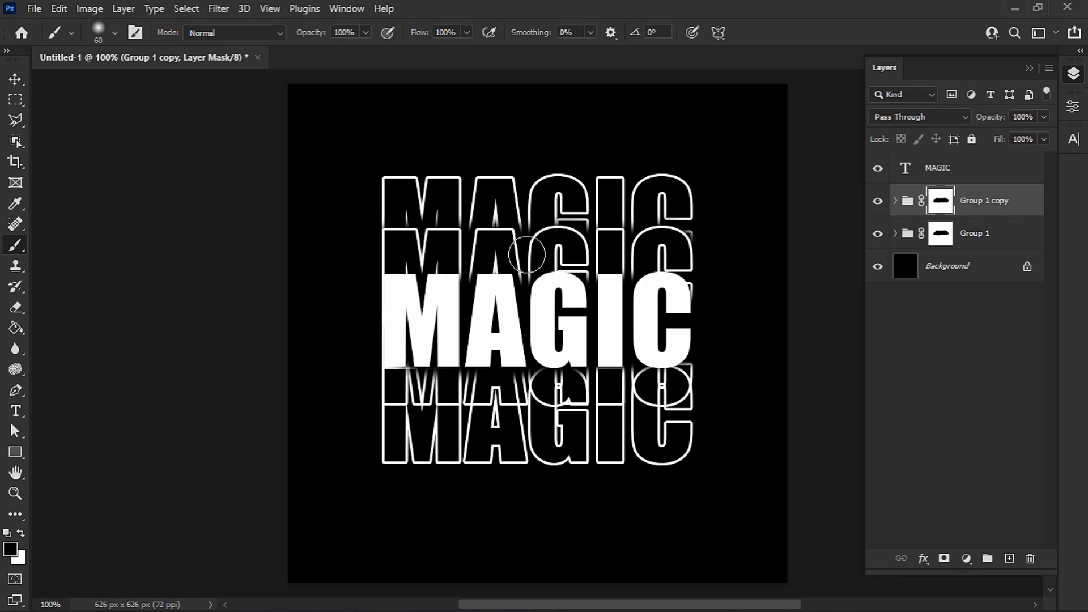
mouse_move(401, 374)
left_mouse_down()
mouse_move(436, 379)
mouse_move(365, 369)
mouse_move(617, 371)
left_mouse_up()
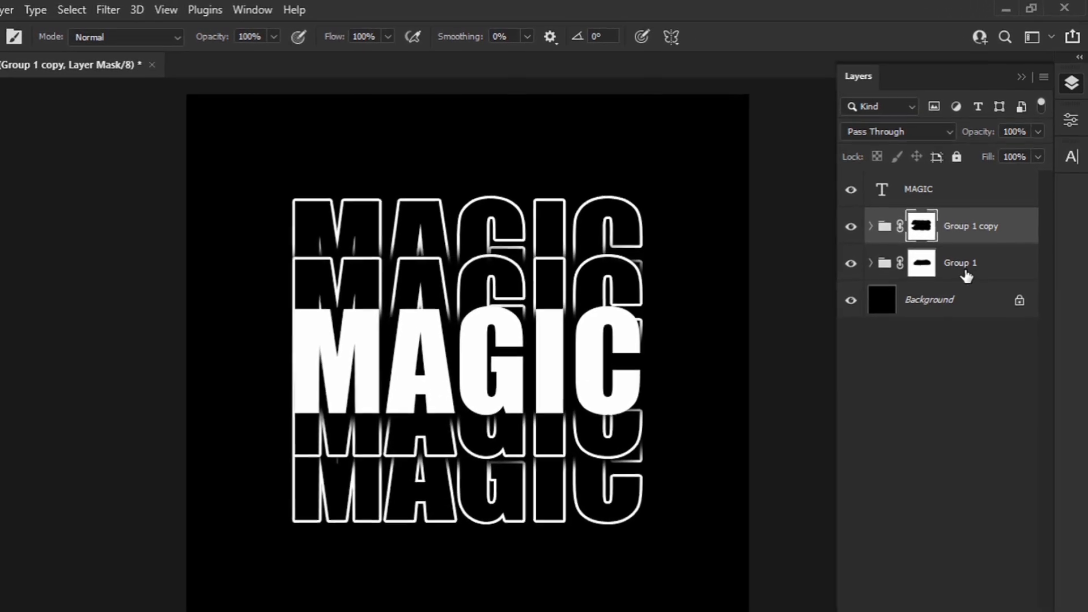
Step: Group the two masked outline groups together and add a Gradient Overlay style to the new group
left_click(965, 277, "shift")
key("ctrl+g")
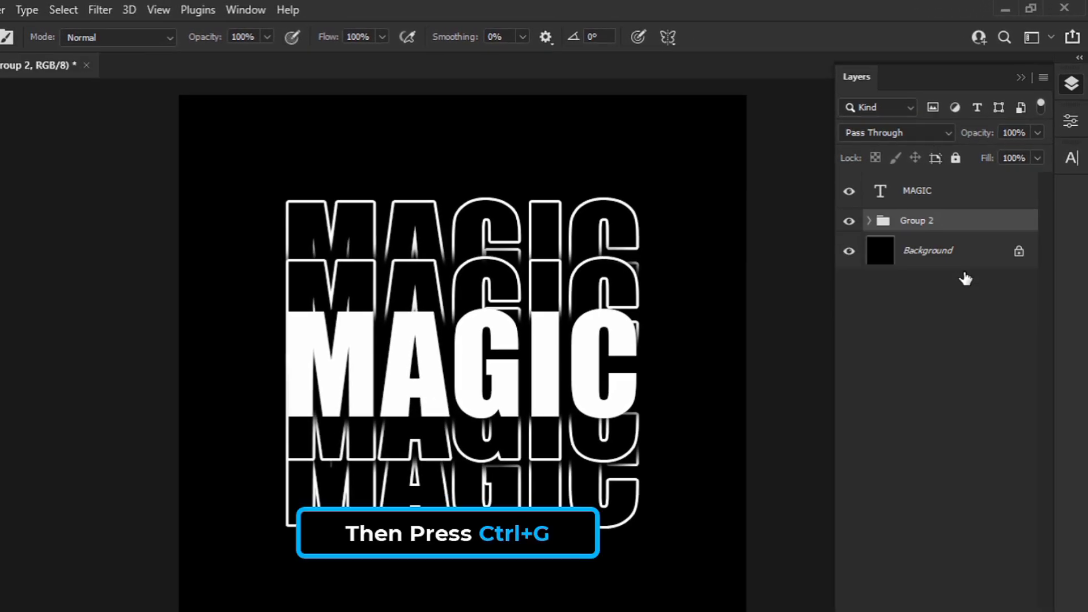
left_click(900, 595)
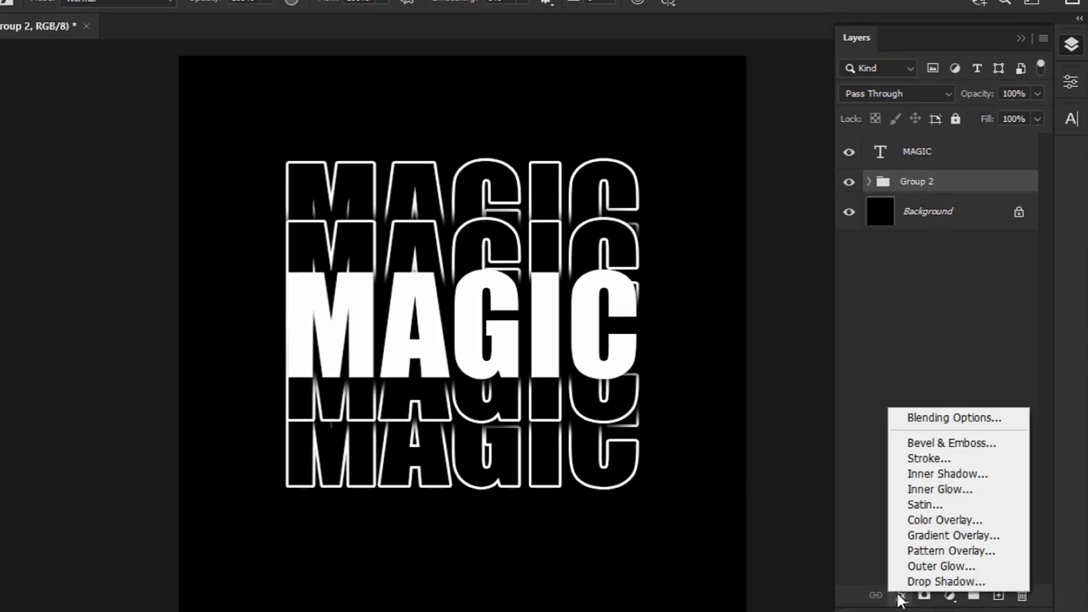
left_click(904, 538)
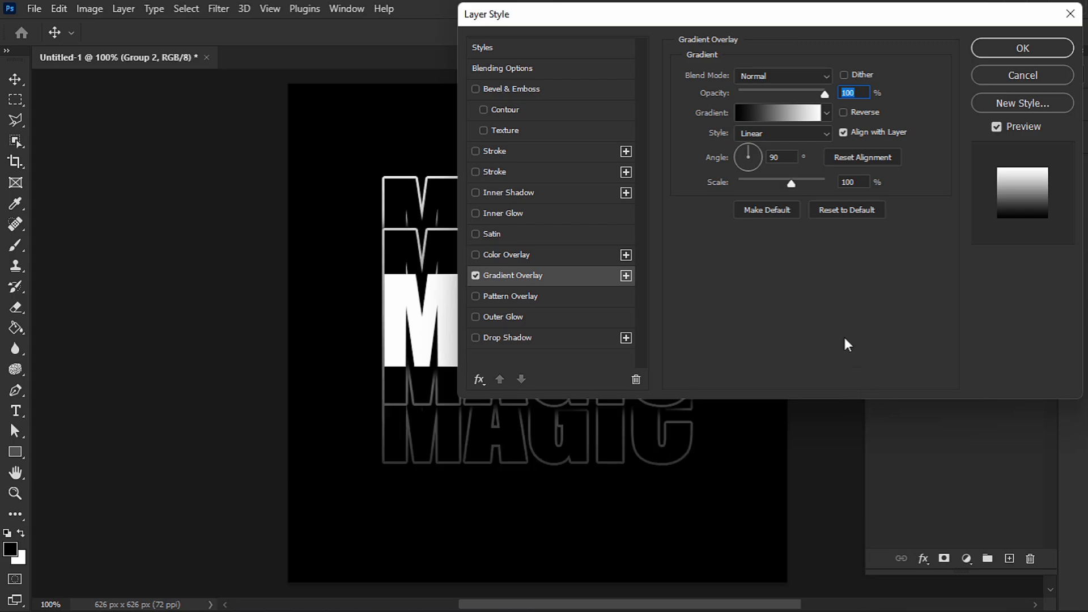
Step: Set the overlay's gradient to the yellow-to-green Green_15 preset and apply the layer style
left_click(750, 110)
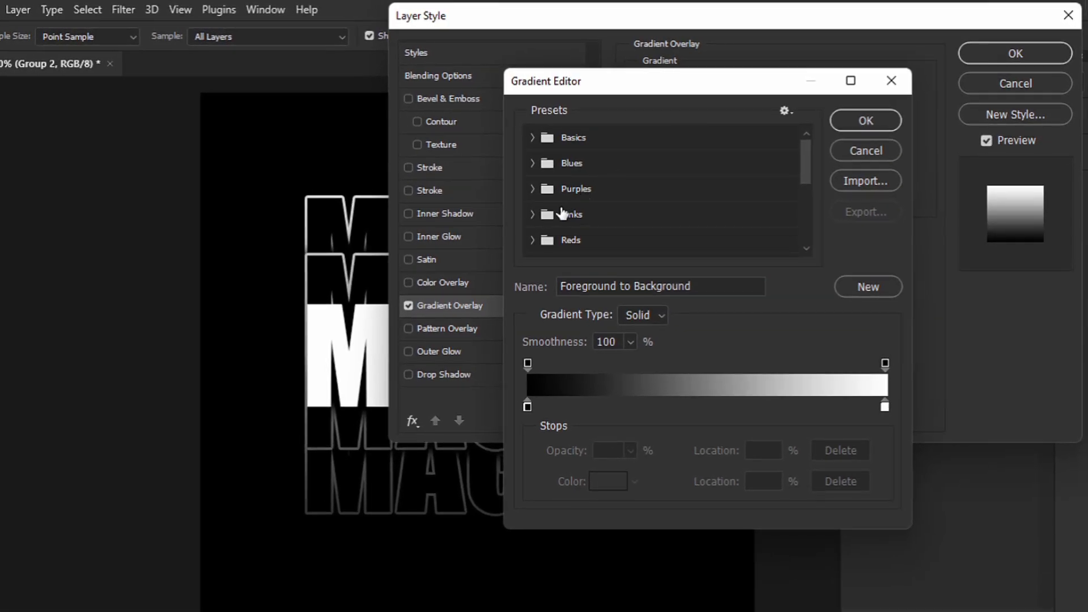
scroll(562, 213, "down", 1)
scroll(562, 213, "down", 2)
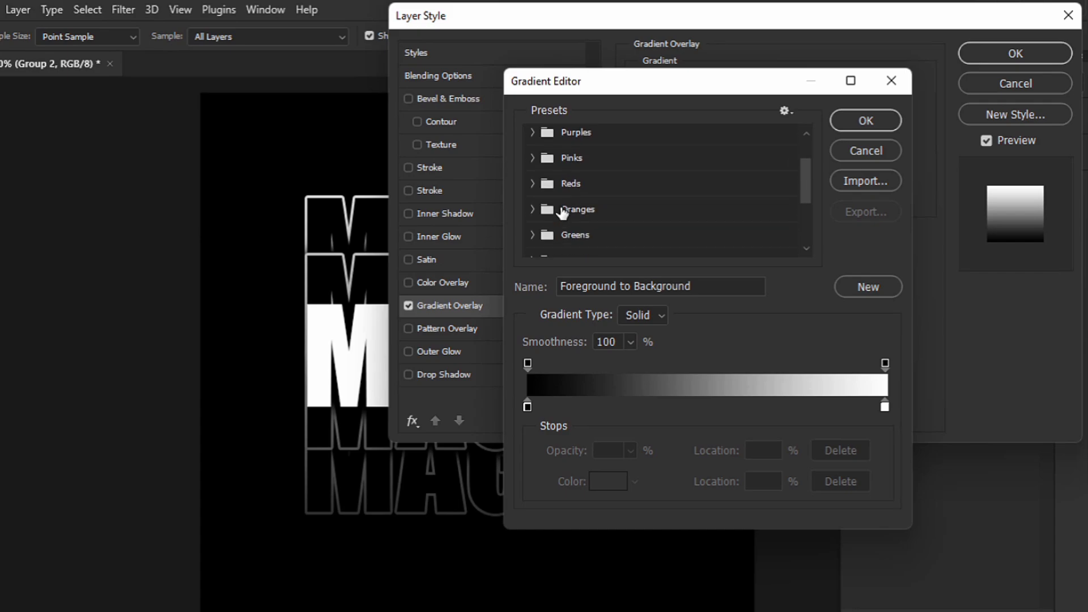
left_click(532, 221)
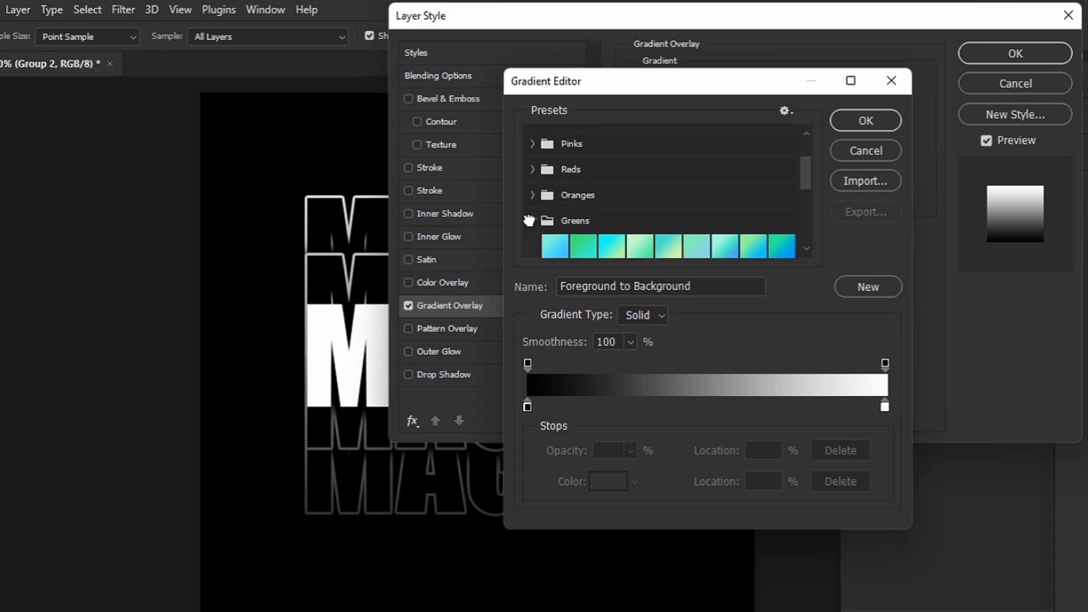
scroll(584, 225, "down", 2)
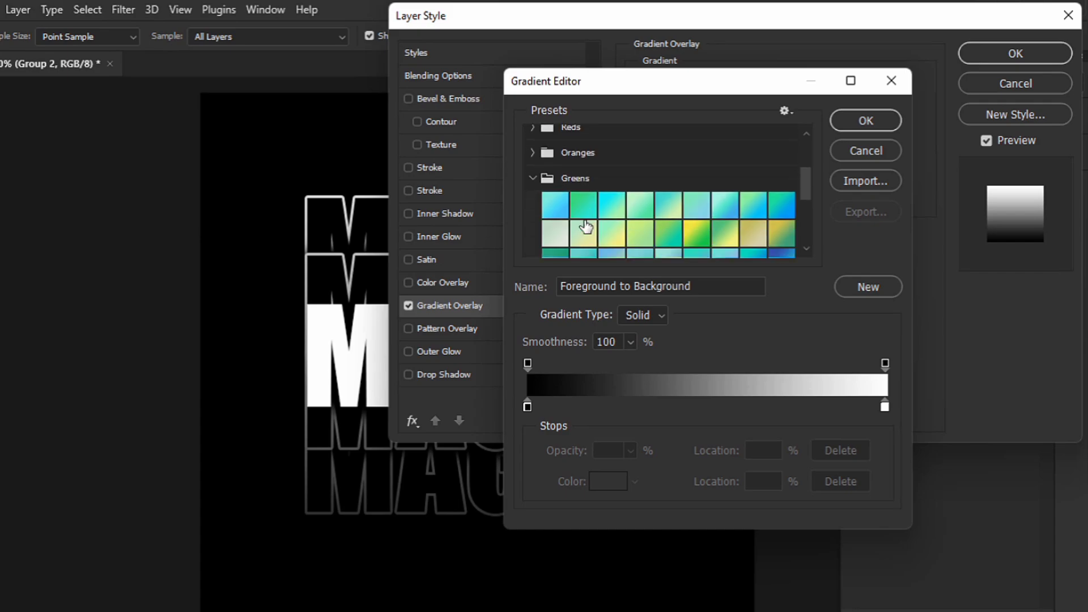
left_click(695, 221)
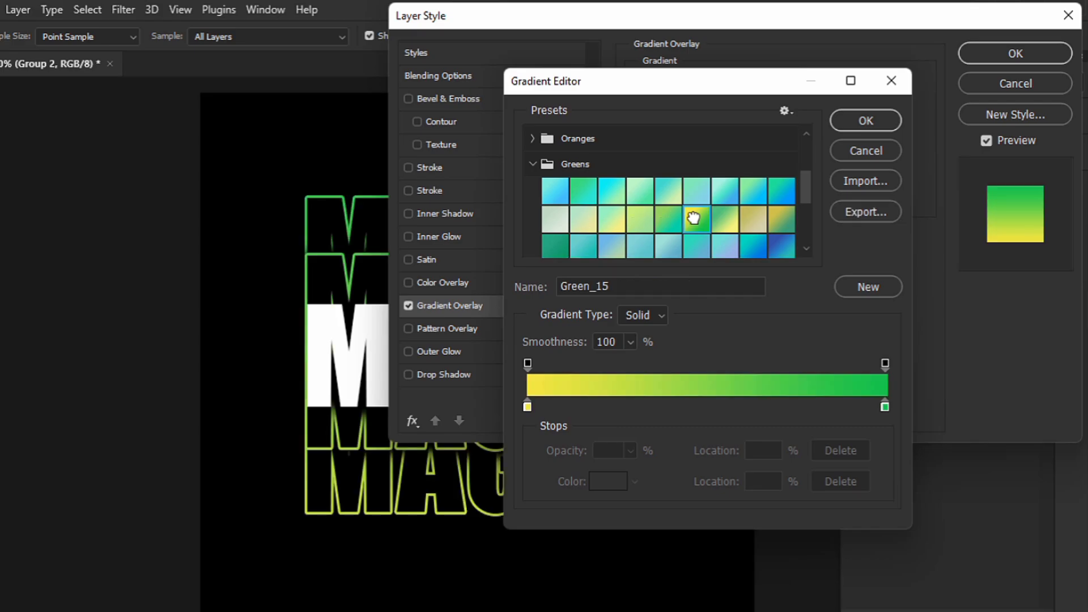
left_click(845, 130)
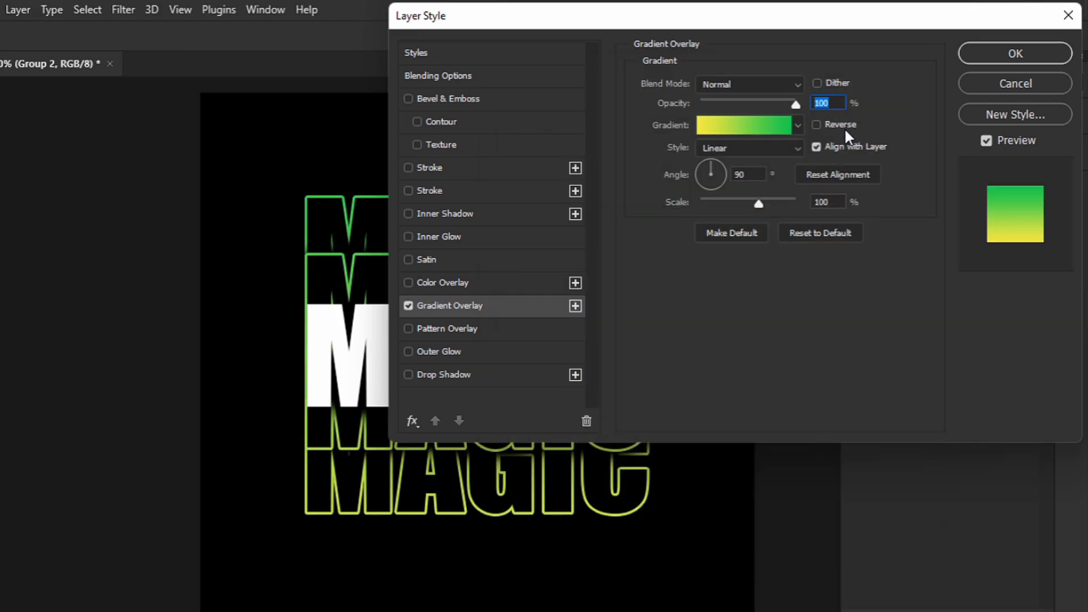
left_click(1002, 55)
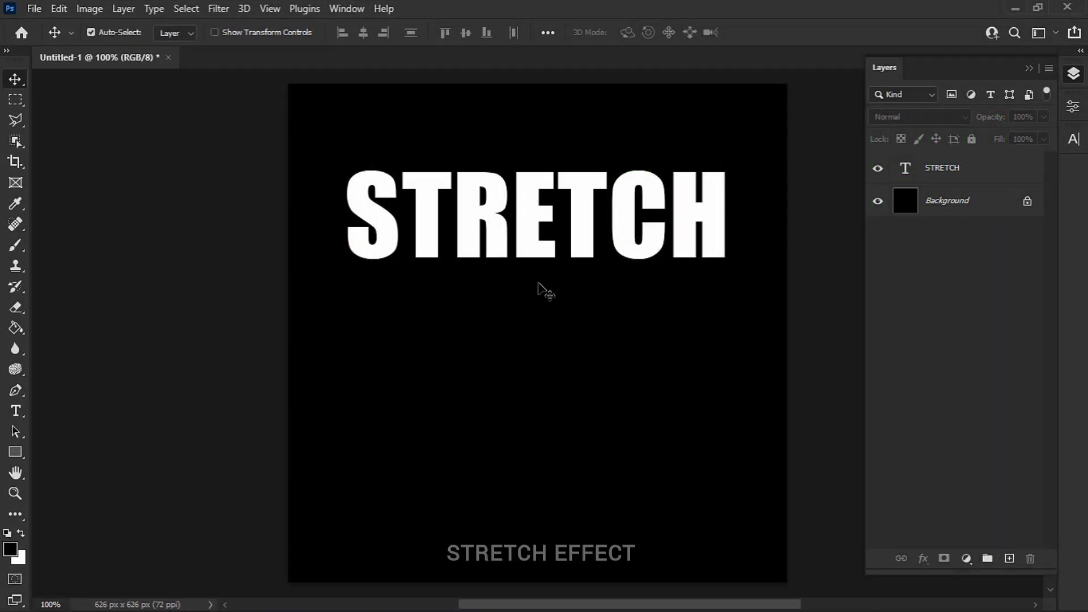
Step: Convert the STRETCH text layer to a shape
left_click(538, 254)
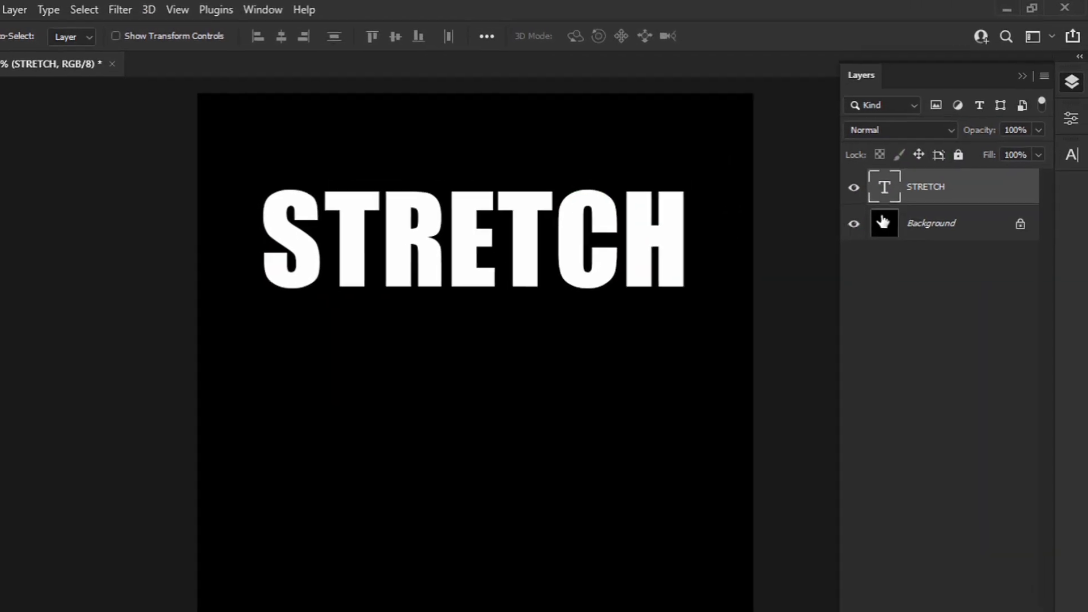
right_click(970, 194)
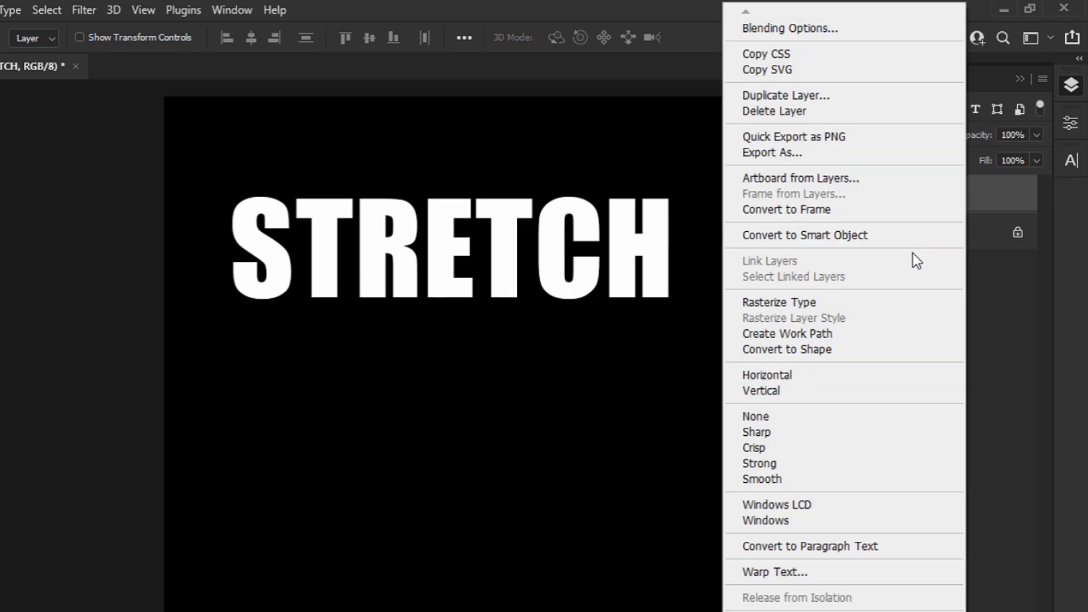
left_click(901, 353)
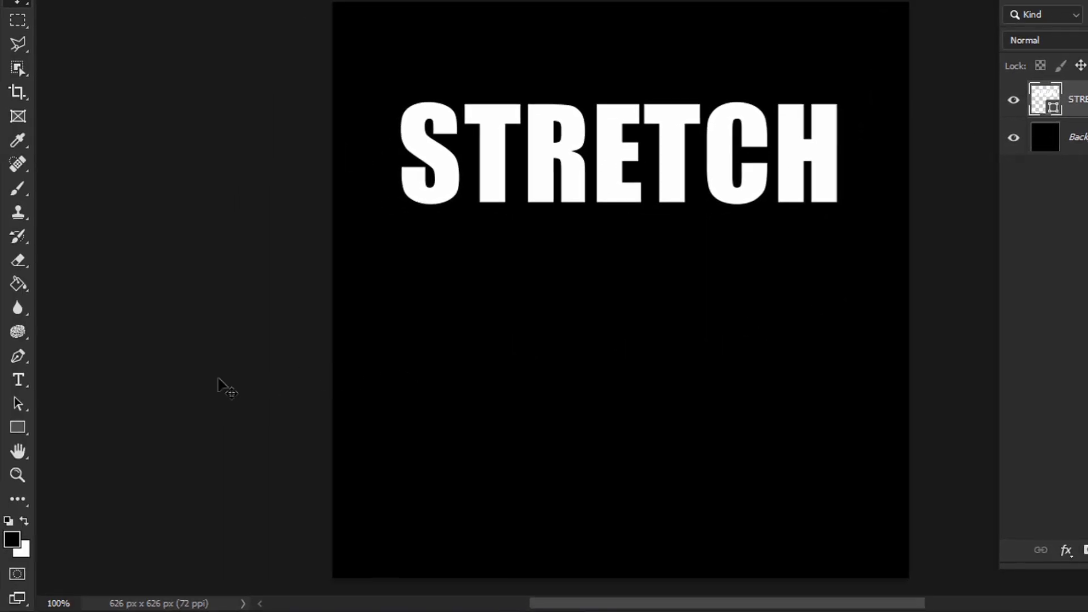
Step: Select the anchor points along the lower part of all STRETCH letters with the Direct Selection tool
left_click(18, 402)
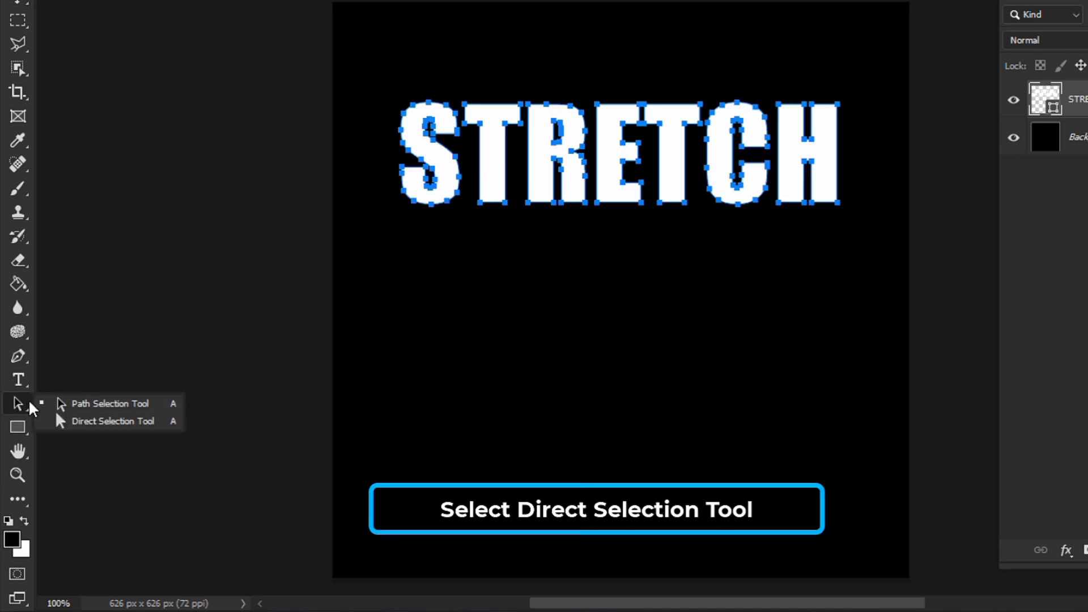
left_click(121, 424)
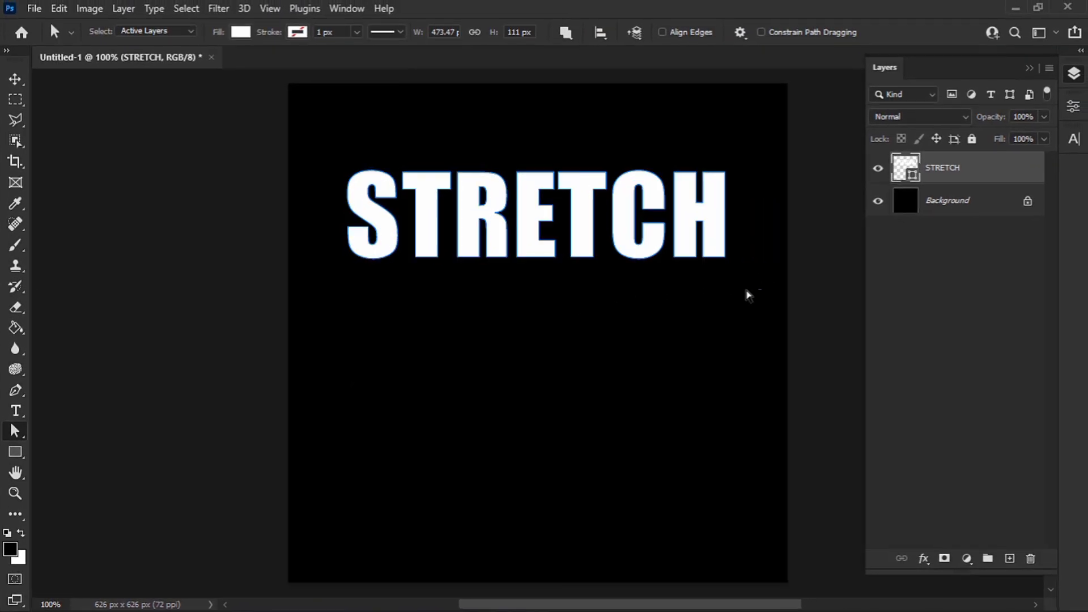
left_click_drag(761, 289, 297, 234)
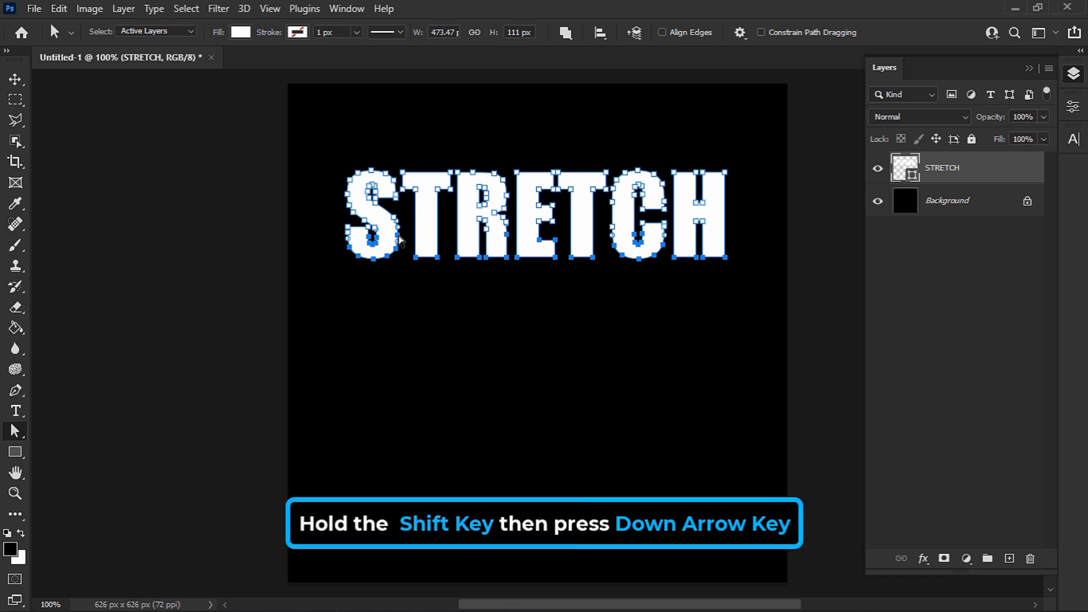
Step: Move the selected lower anchor points straight down until the STRETCH shape is 451 px high, and finish the path editing
key("shift+Down")
key("shift+Down")
key("shift+Down")
key("shift+Down")
key("shift+Down")
key("shift+Down")
key("shift+Down")
key("shift+Down")
key("shift+Down")
key("shift+Down")
key("shift+Down")
key("shift+Down")
key("shift+Down")
key("shift+Down")
key("shift+Down")
key("shift+Down")
key("shift+Down")
key("shift+Down")
key("shift+Down")
key("shift+Down")
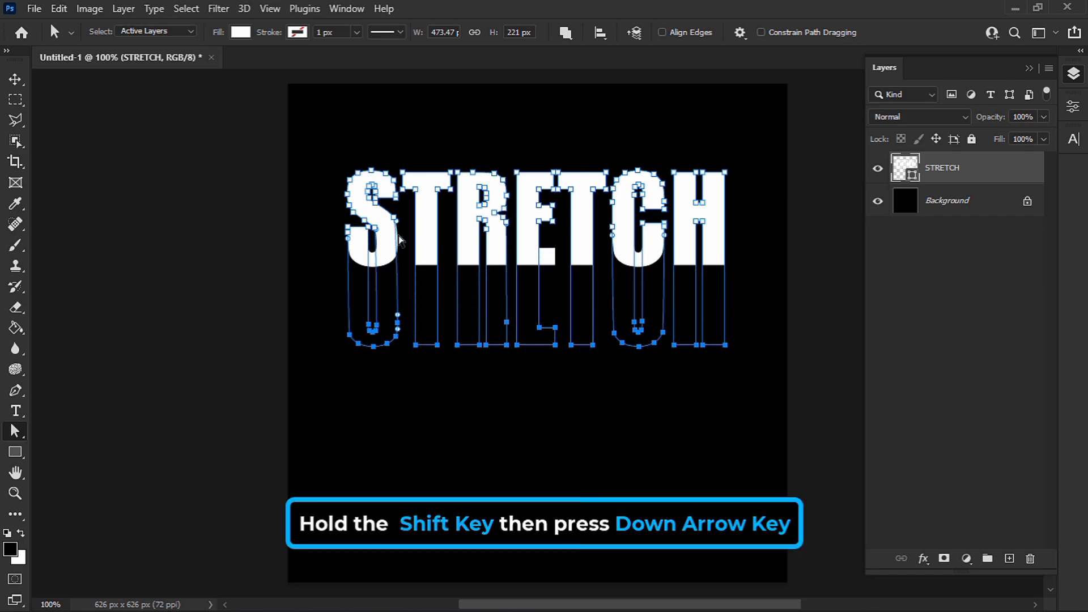
key("shift+Down")
key("shift+Down")
key("shift+Down")
key("shift+Down")
key("shift+Down")
key("shift+Down")
key("shift+Down")
key("shift+Down")
key("shift+Down")
key("shift+Down")
key("shift+Down")
key("shift+Down")
key("shift+Down")
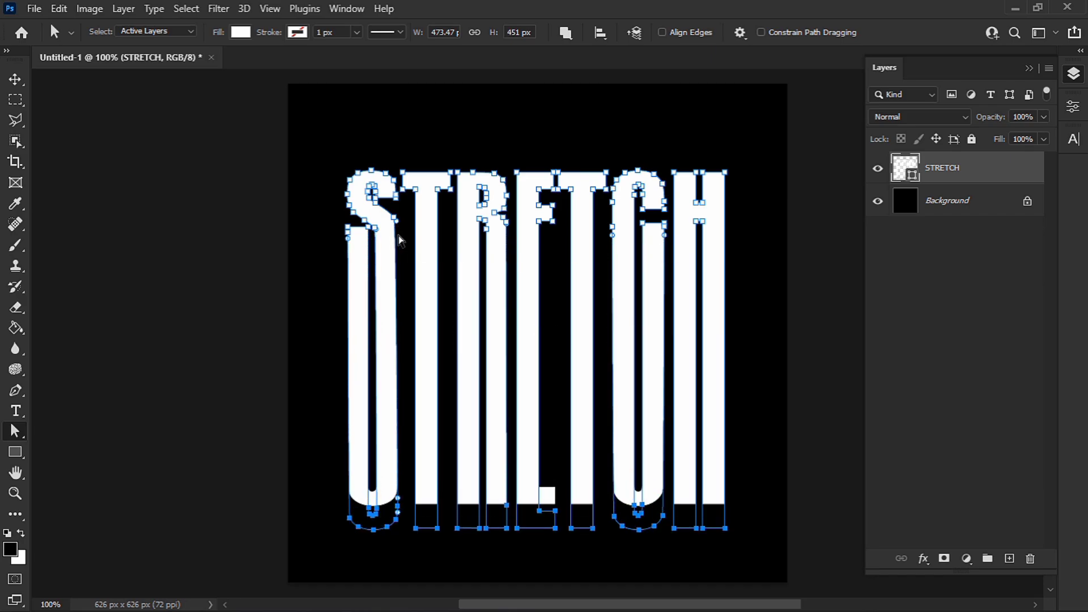
key("Return")
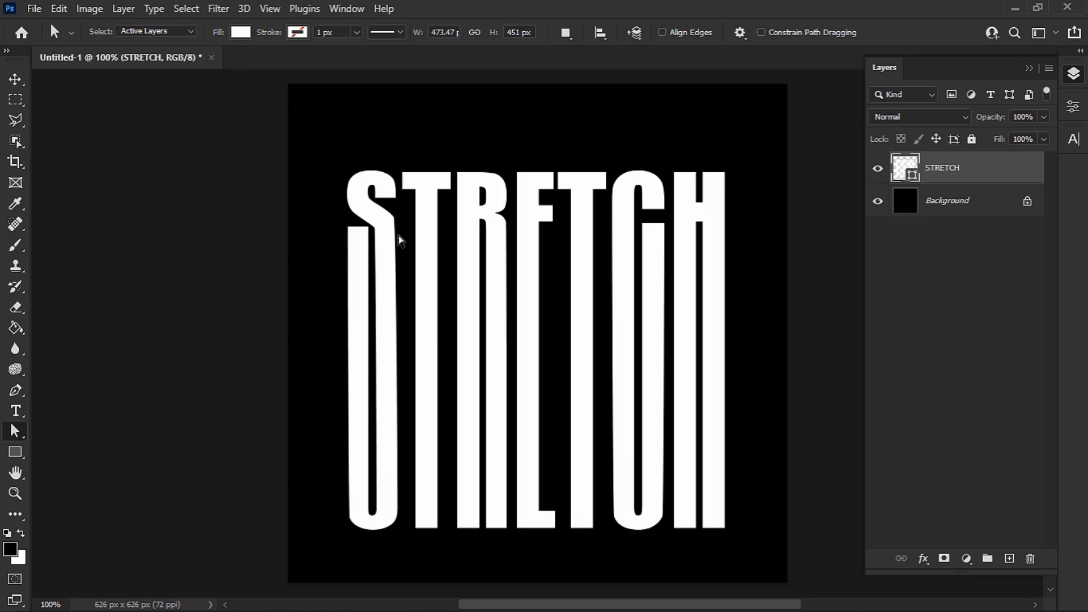
key("v")
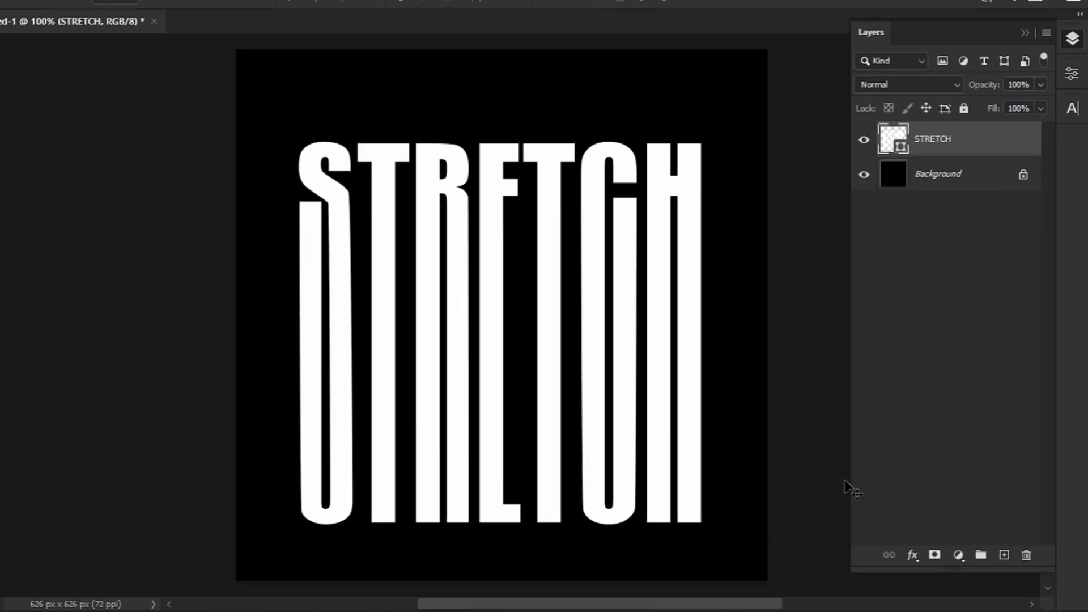
Step: Add a Gradient Overlay style with the orange-pink-purple Red_07 preset to the STRETCH layer and apply it
left_click(909, 556)
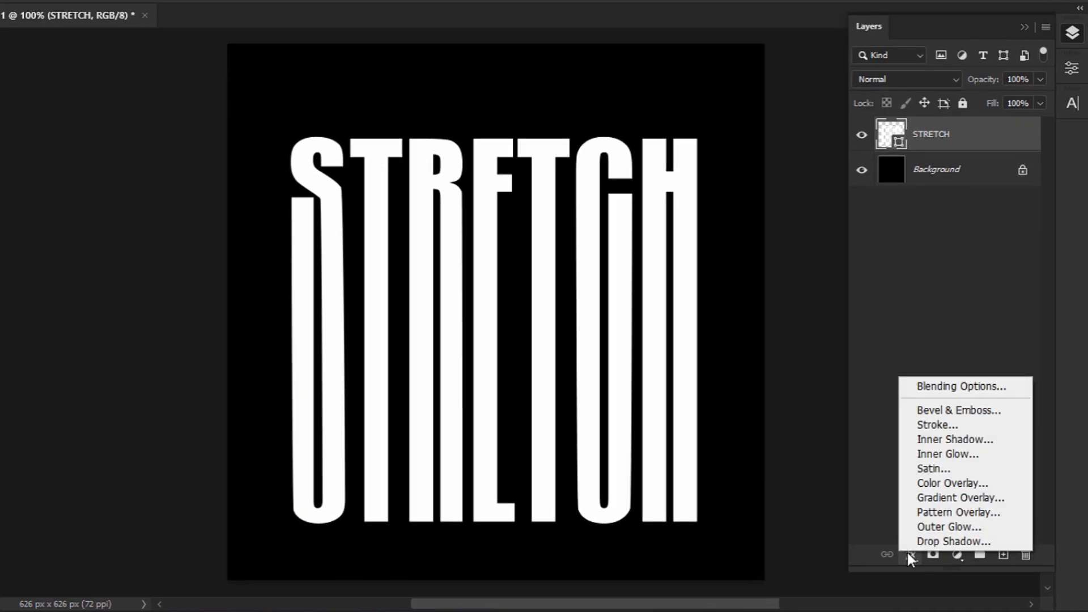
left_click(917, 500)
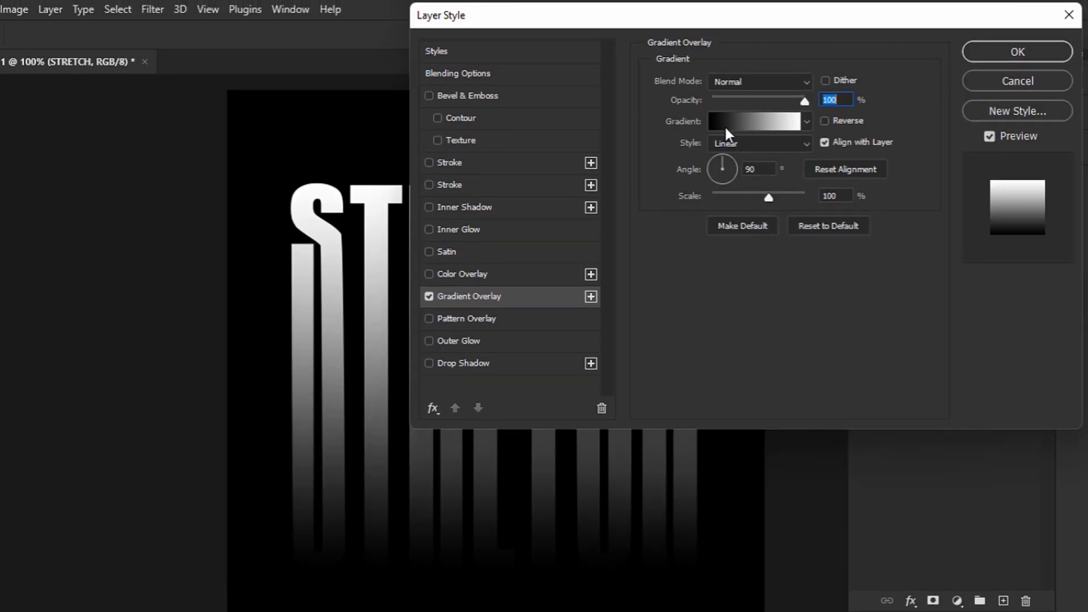
left_click(725, 125)
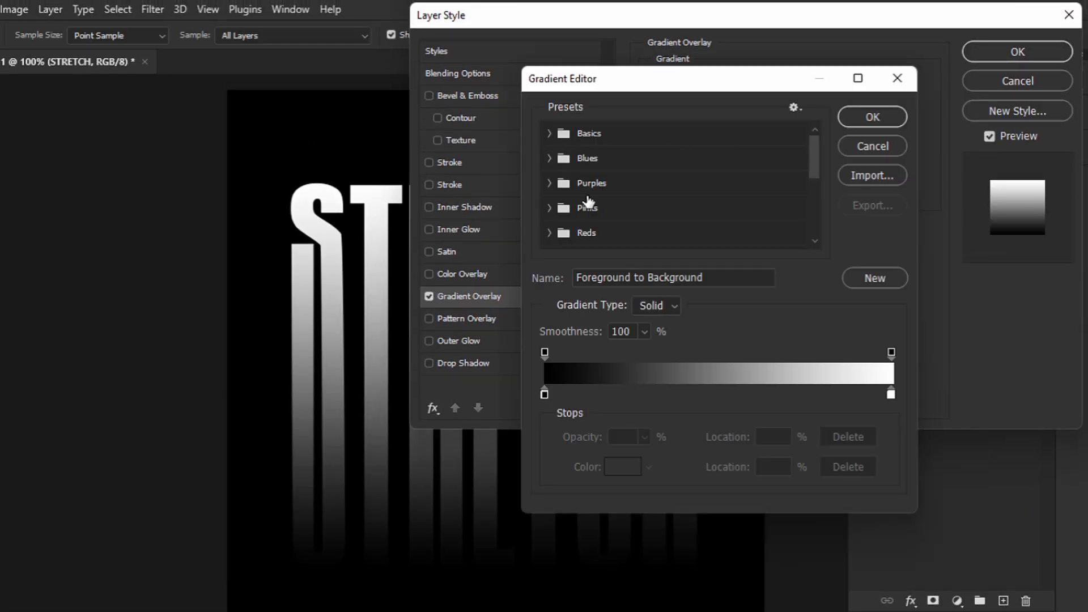
scroll(588, 201, "down", 3)
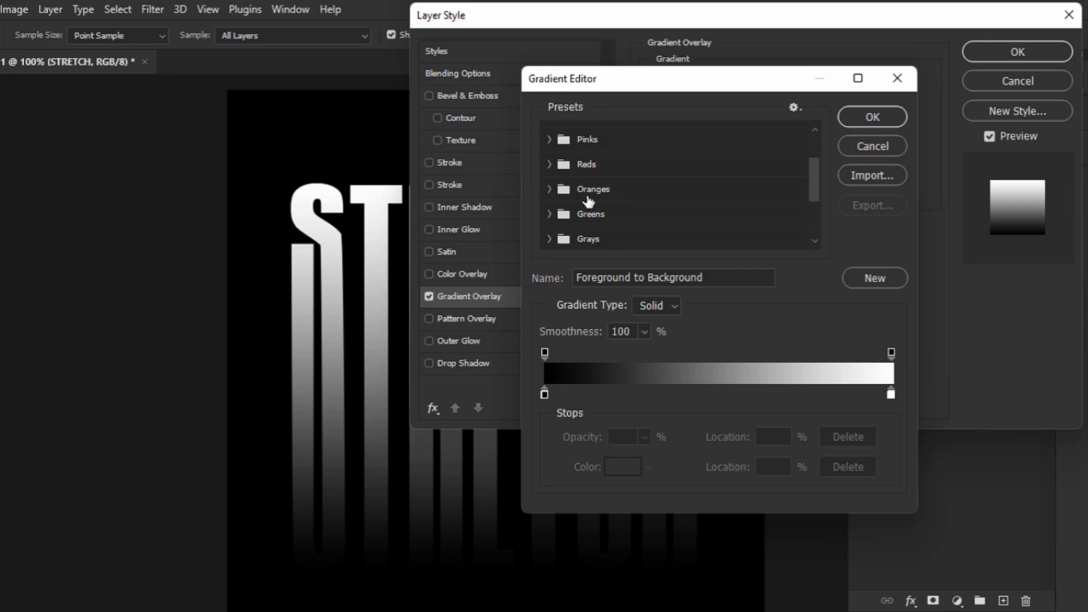
left_click(549, 164)
left_click(729, 189)
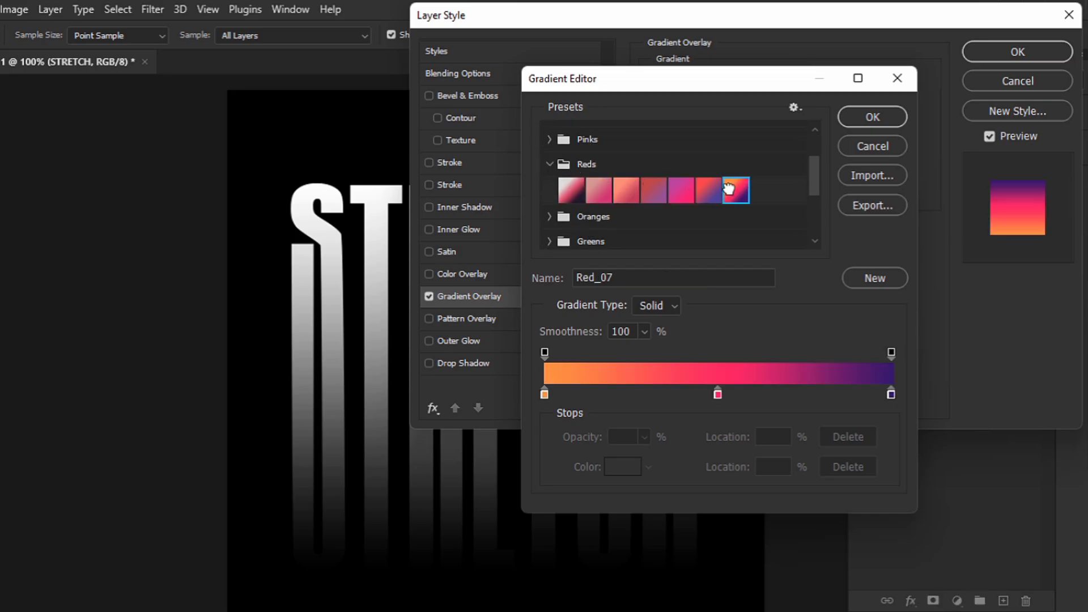
left_click(858, 118)
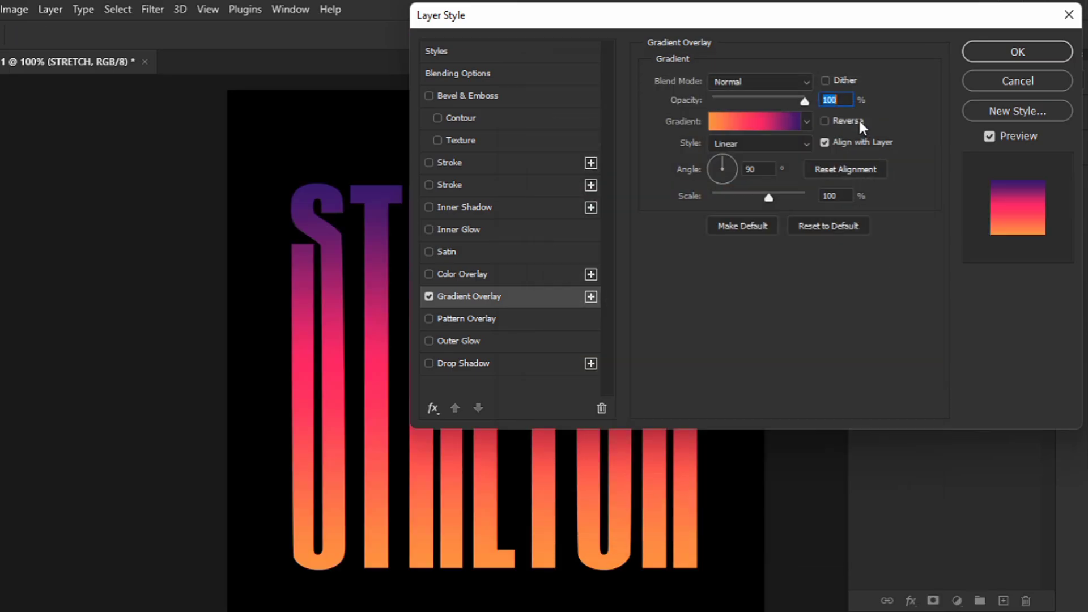
left_click(981, 56)
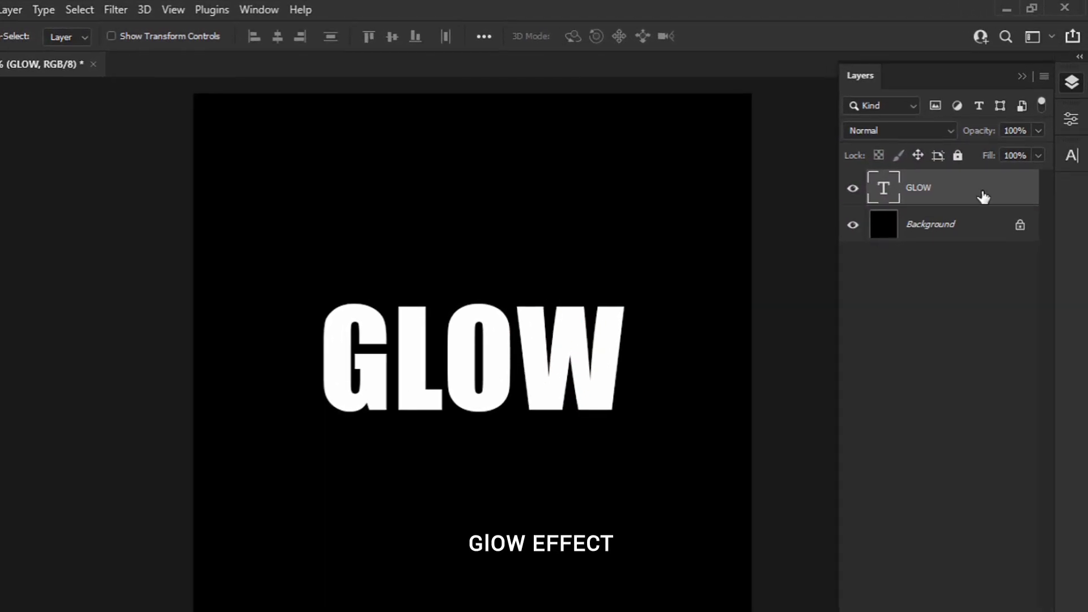
Step: Set the GLOW text layer's fill opacity to 0% in its layer style and enable a 3 px white outside Stroke
right_click(986, 177)
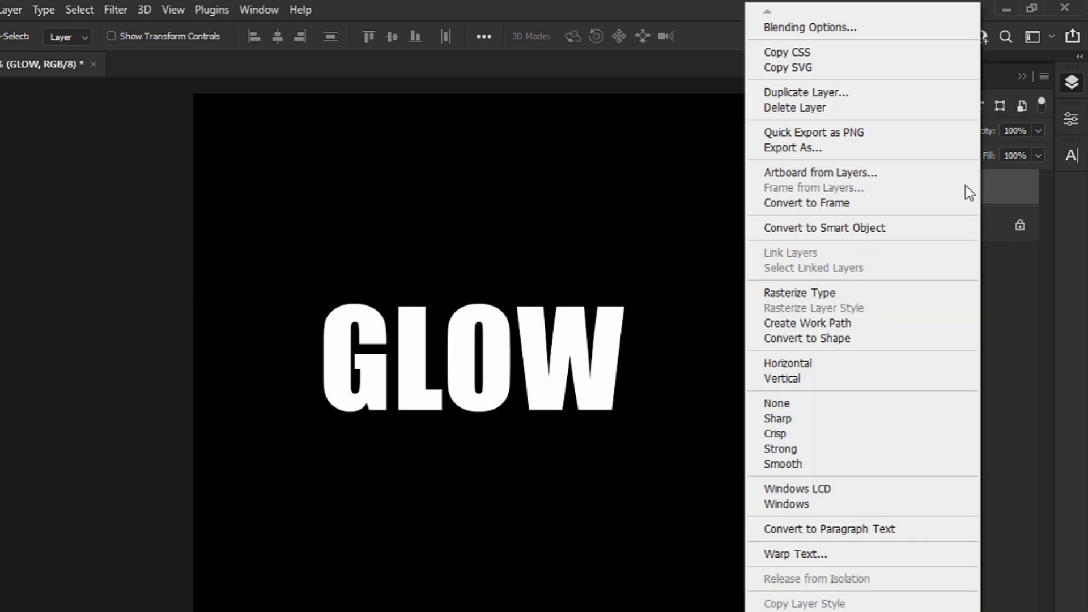
left_click(850, 27)
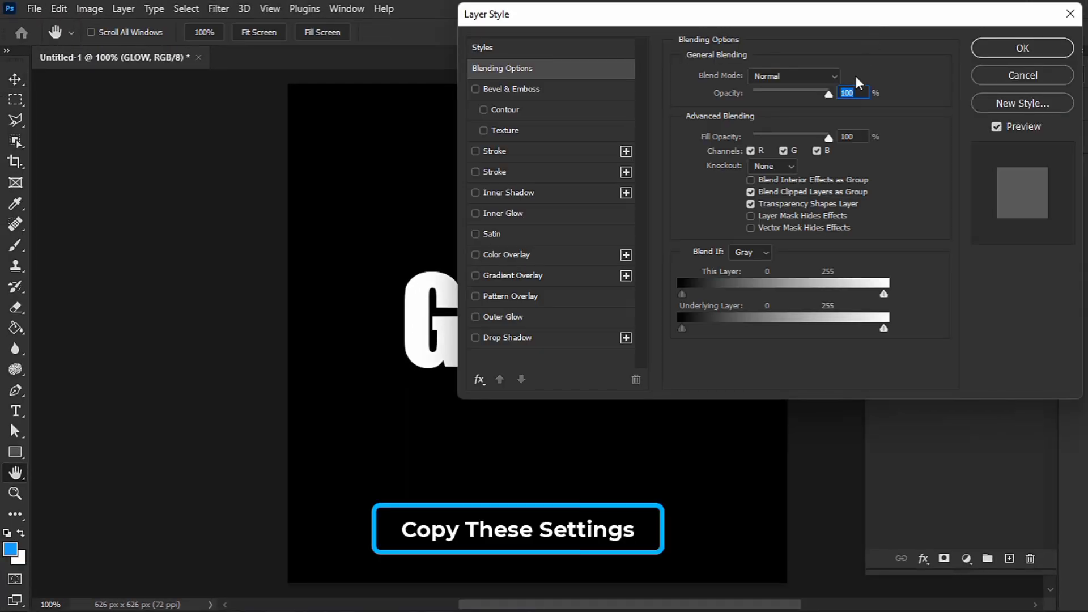
left_click_drag(828, 138, 742, 137)
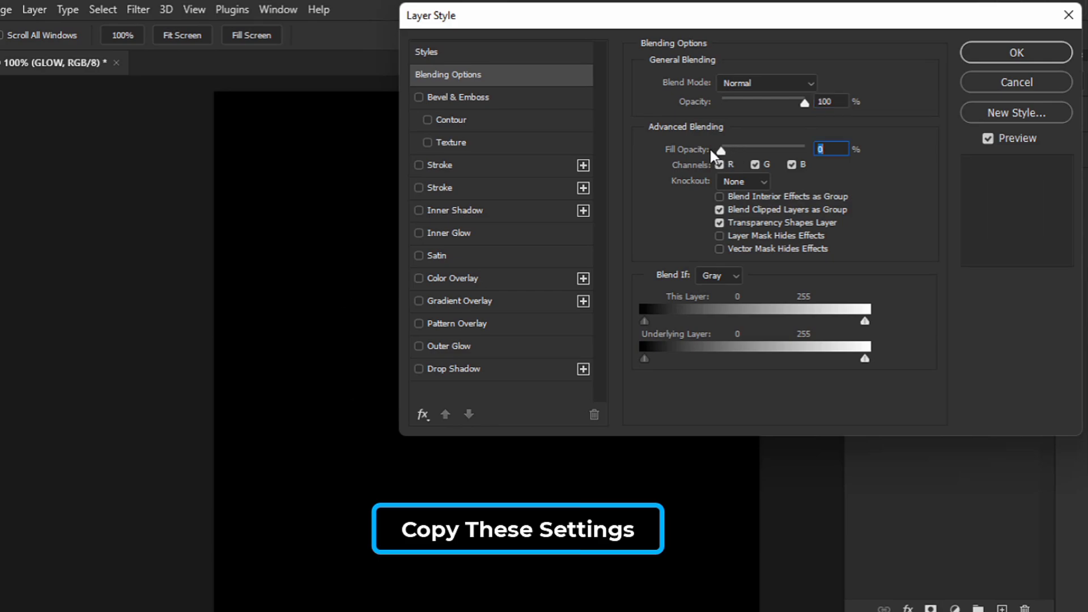
left_click(512, 188)
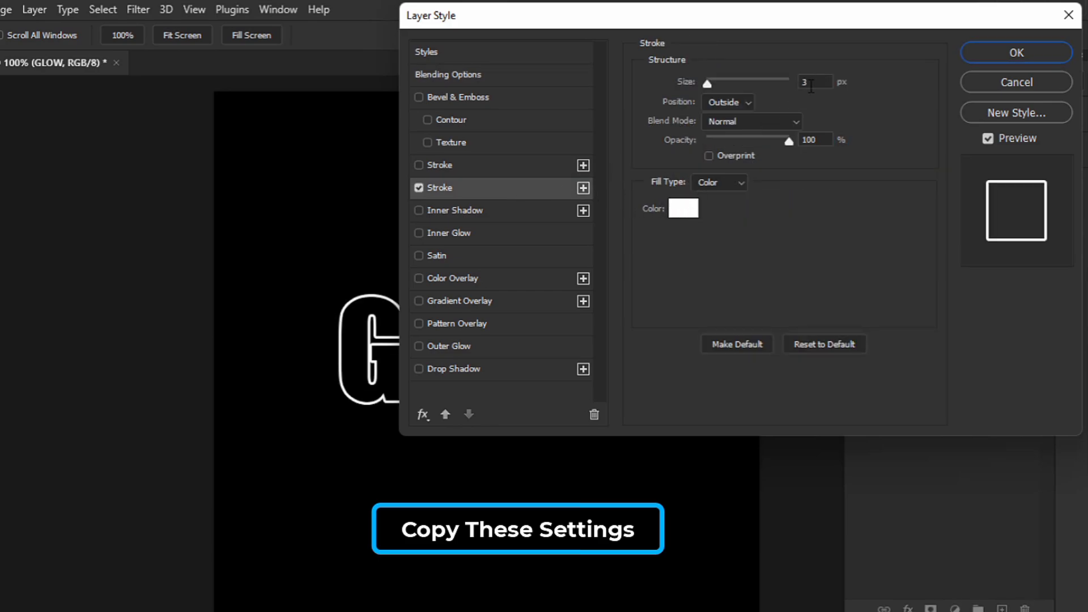
Step: Enable Outer Glow on the GLOW layer with colour #31a8ff, 65% opacity and a size of 25 px
left_click(517, 347)
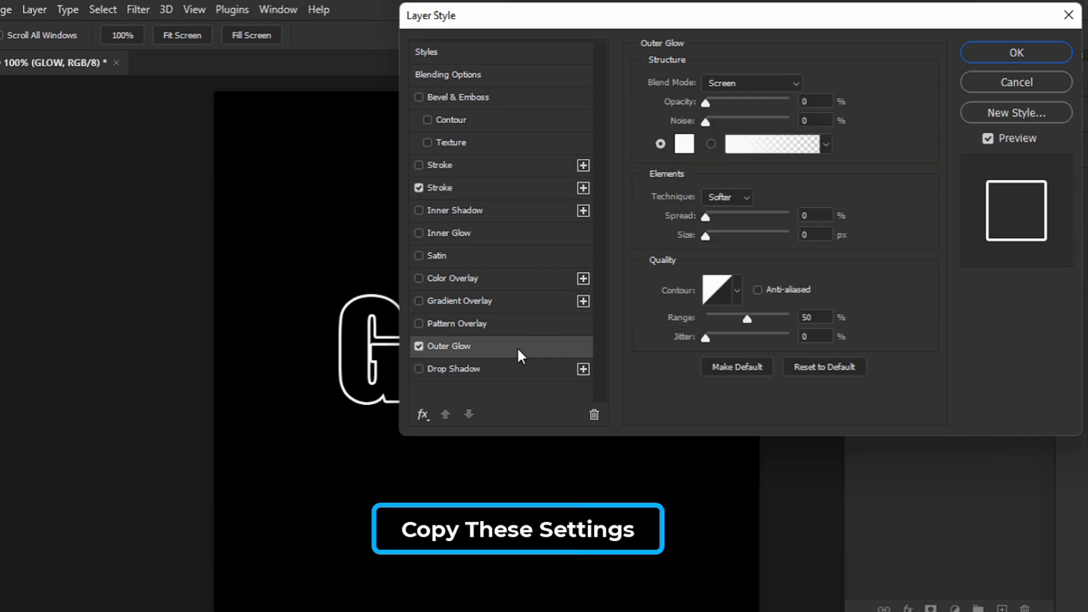
left_click(680, 145)
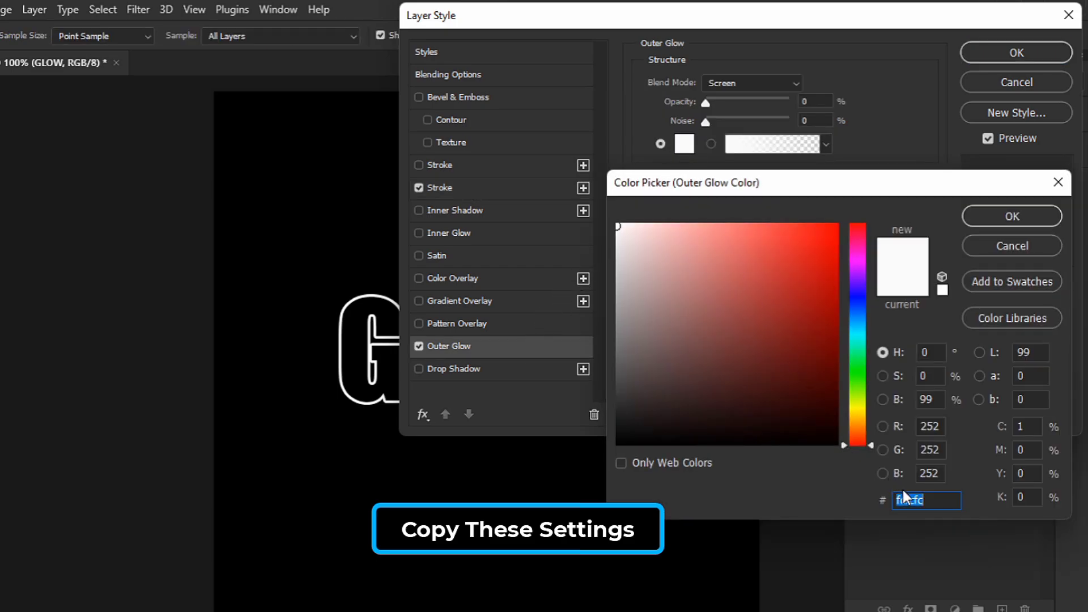
type("31a8ff")
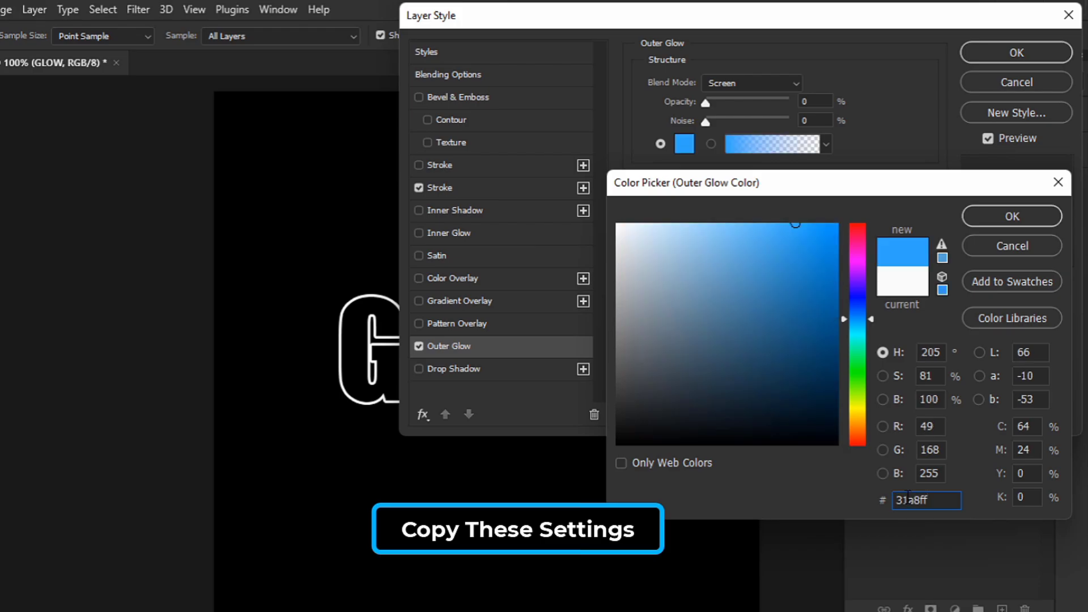
left_click(996, 215)
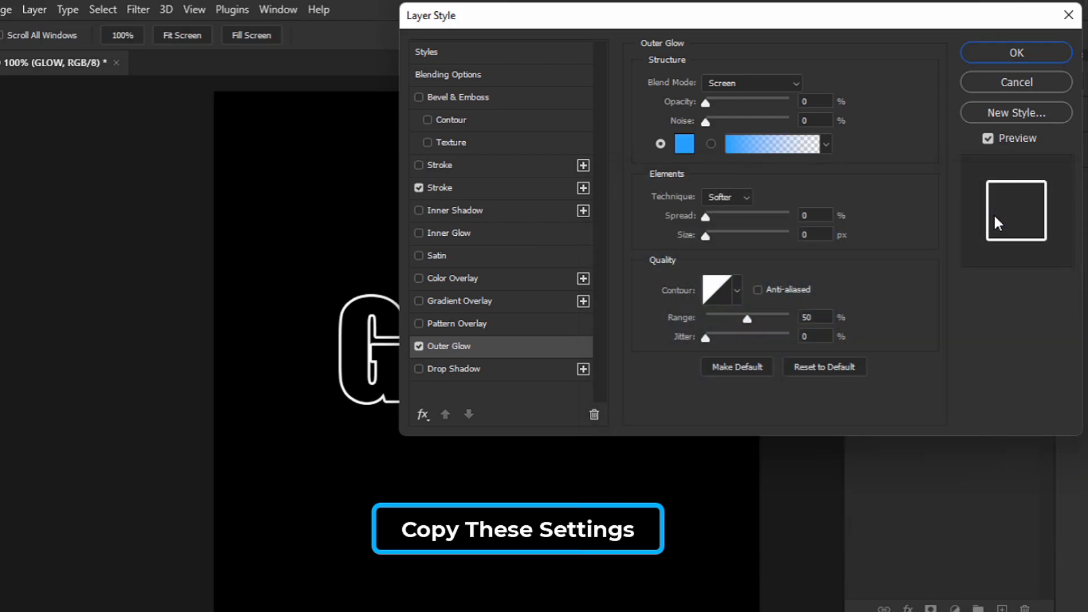
left_click(816, 99)
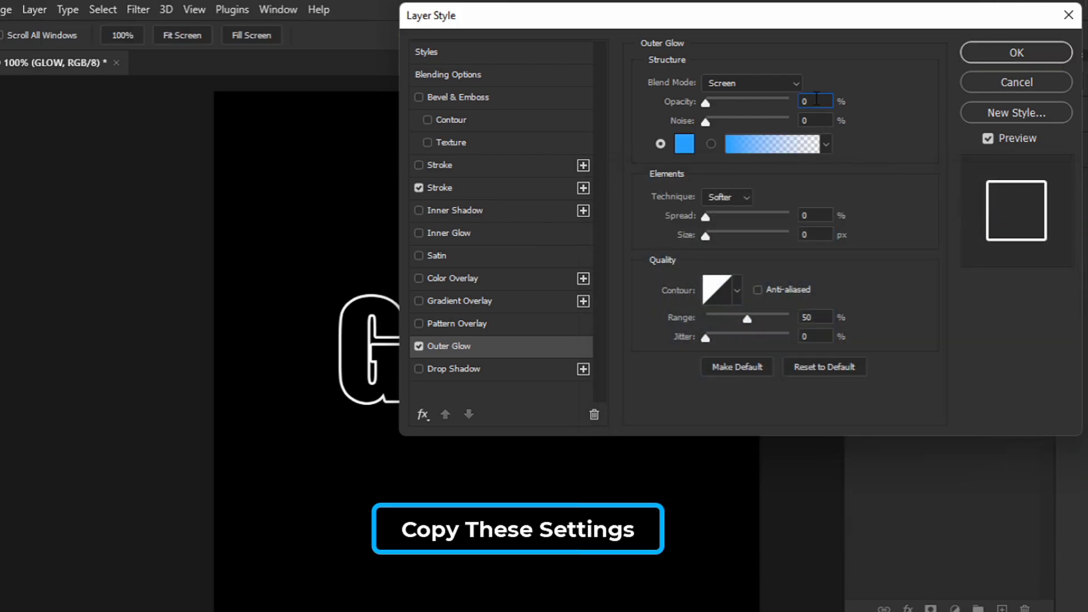
type("55")
left_click(798, 235)
type("25")
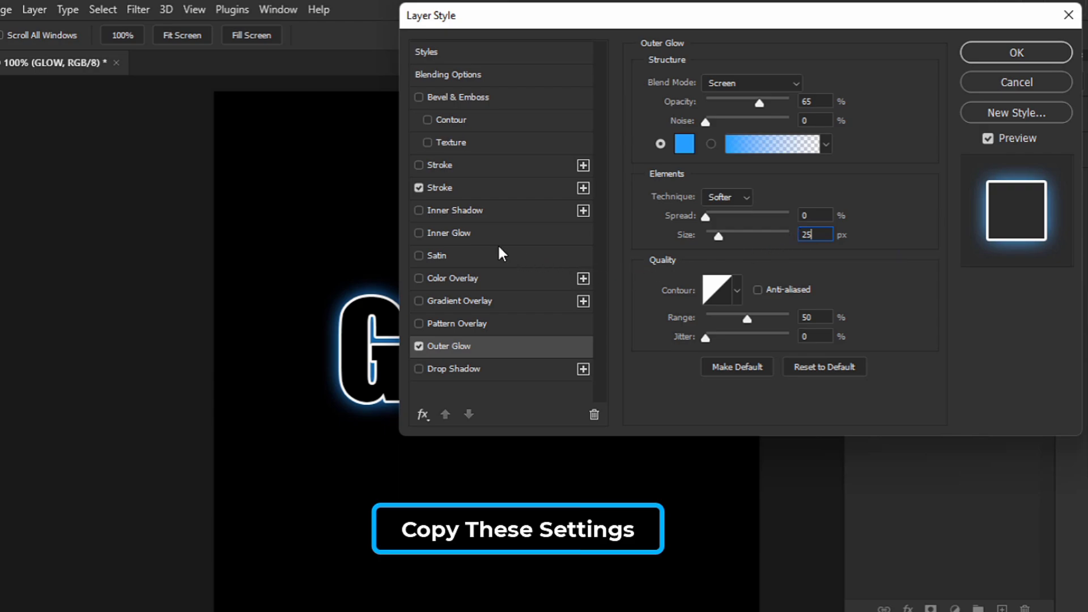
Step: Enable Inner Glow with 65% opacity, 8 px size and colour #31a8ff, and apply the layer style
left_click(479, 237)
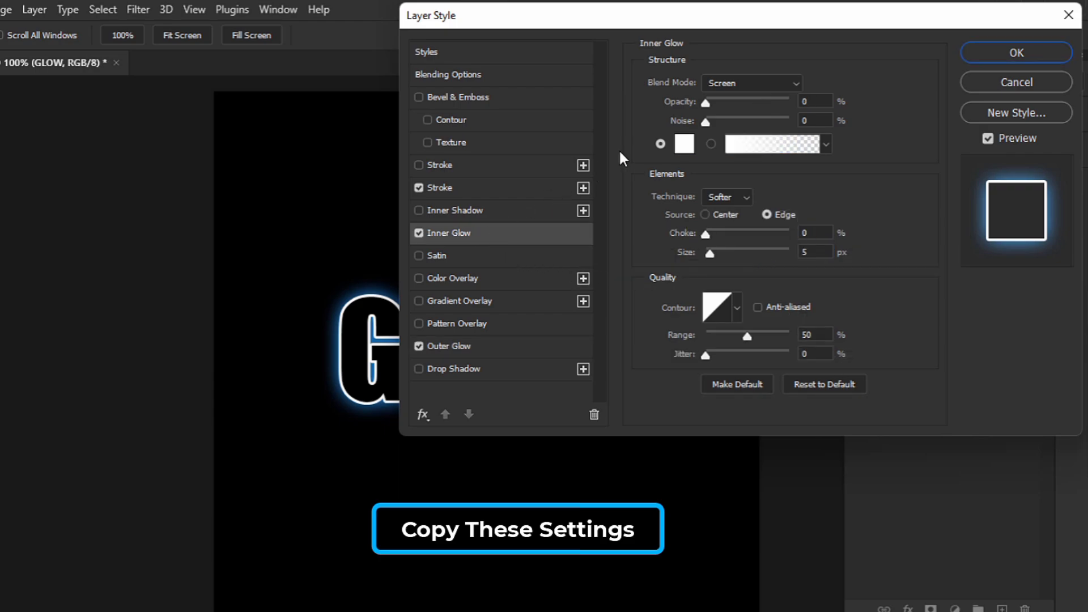
left_click_drag(816, 100, 791, 103)
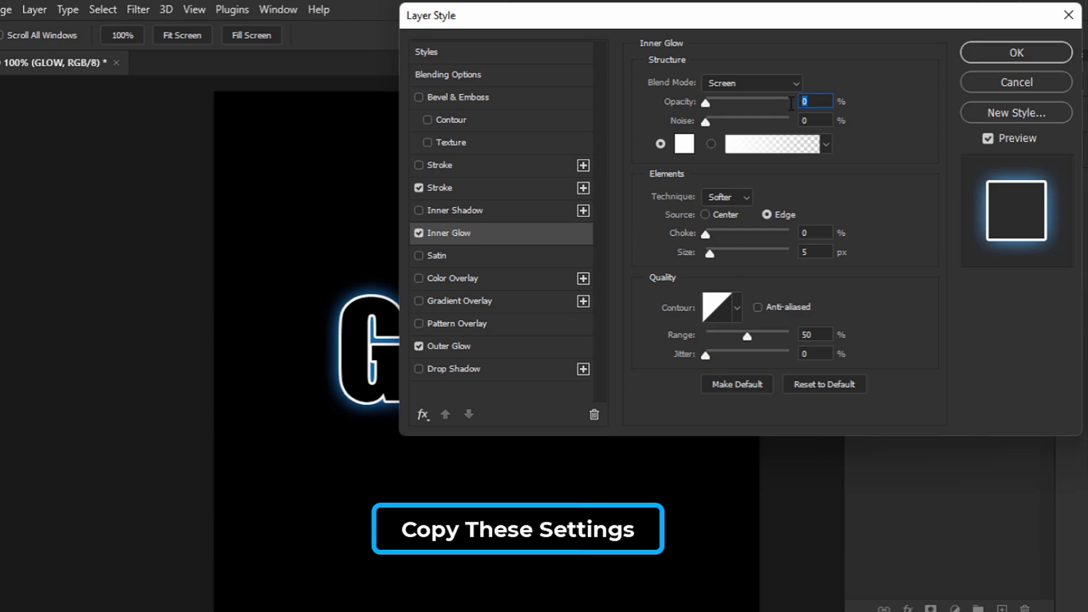
type("65")
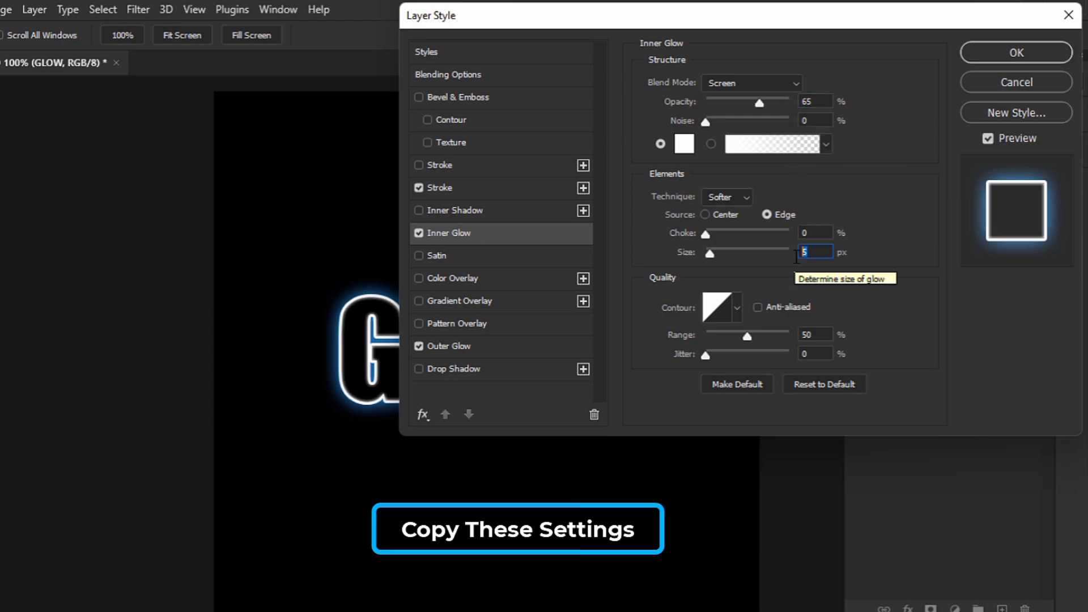
type("8")
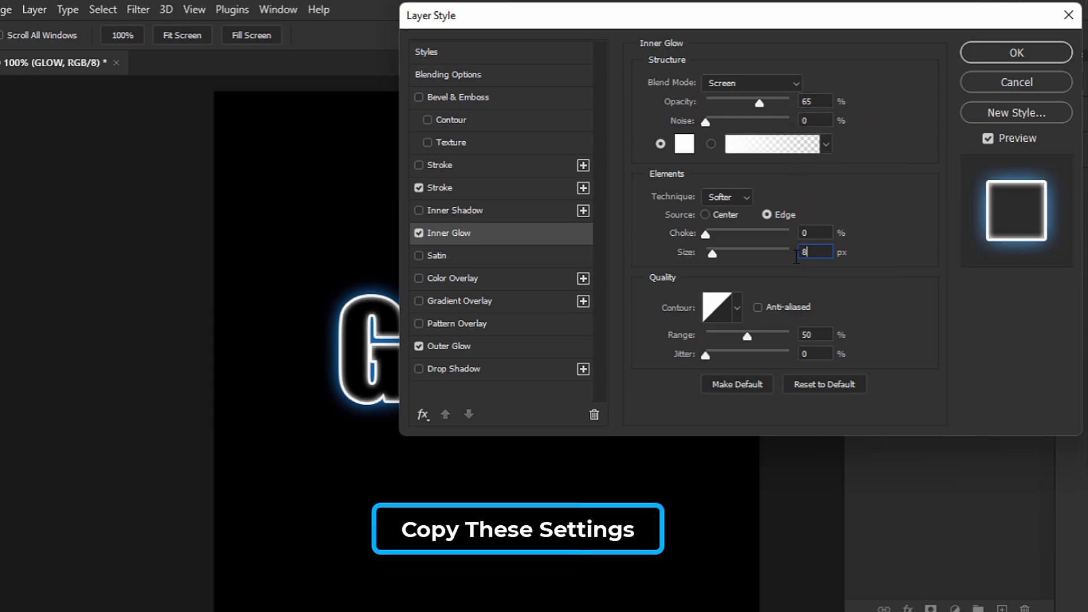
left_click(683, 146)
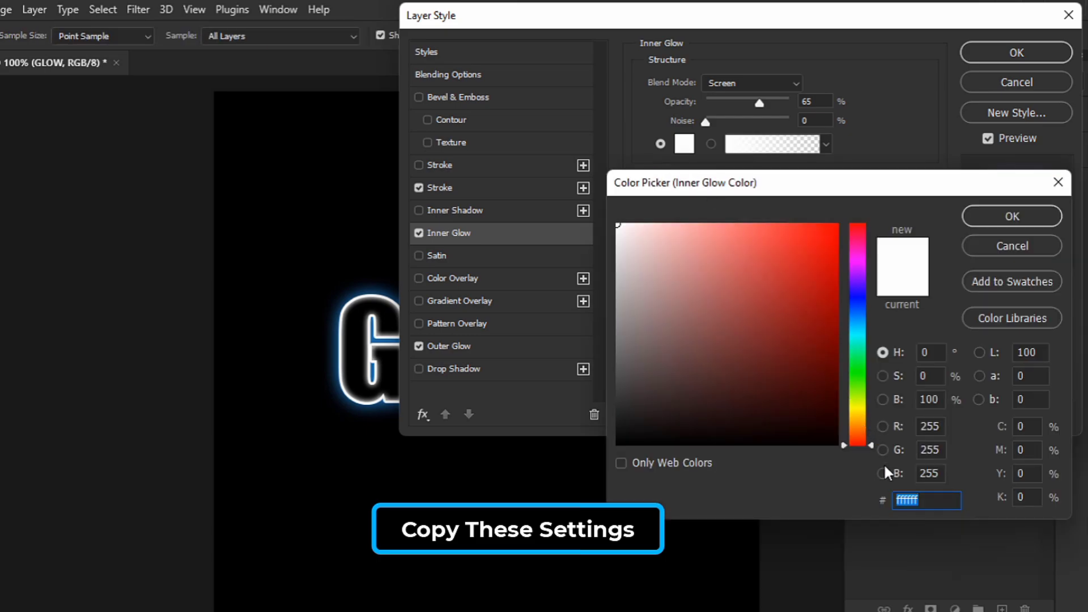
type("31a8ff")
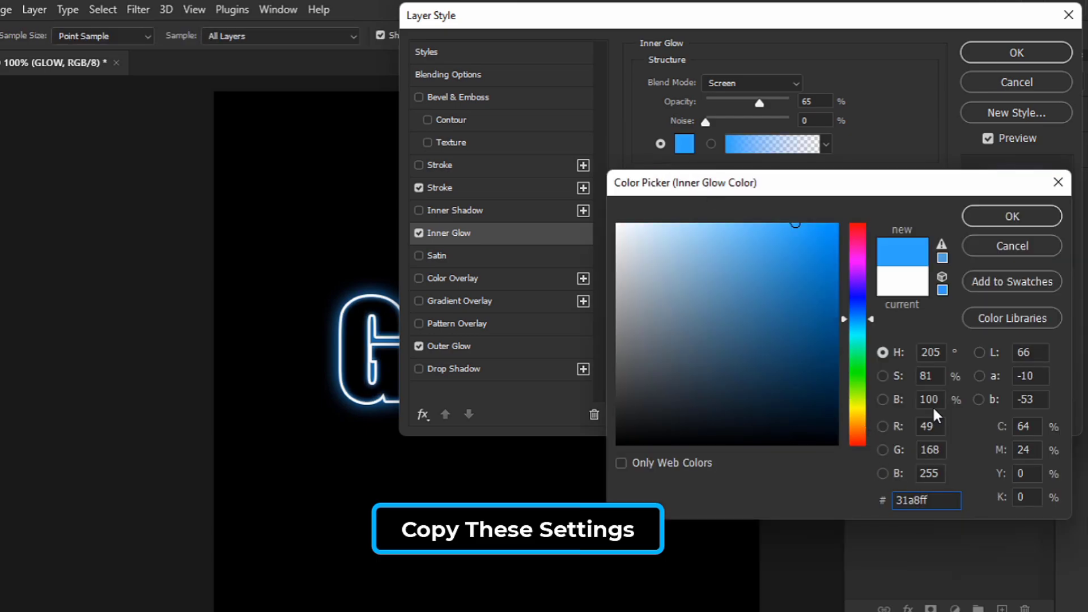
left_click(970, 217)
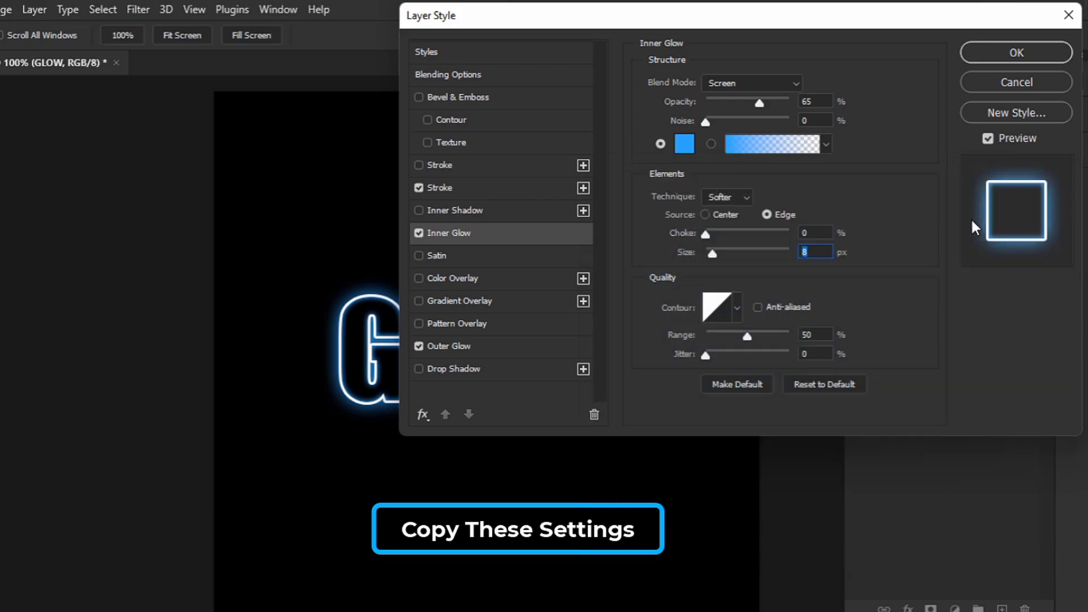
left_click(984, 60)
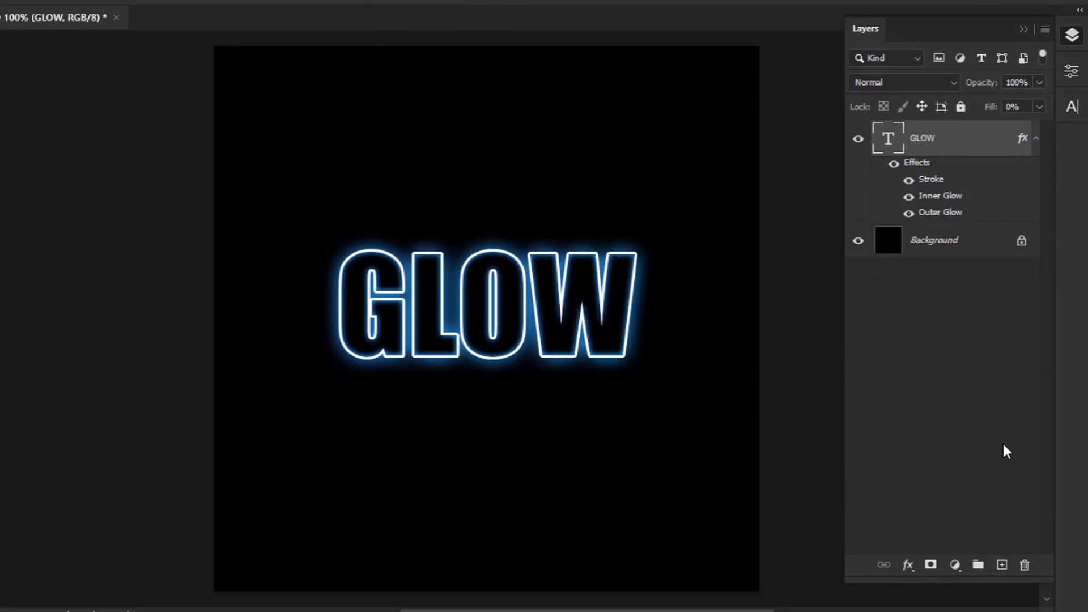
Step: Create a new layer above the GLOW text and set up the Brush tool with a 700 px size and minimum hardness
left_click(1000, 553)
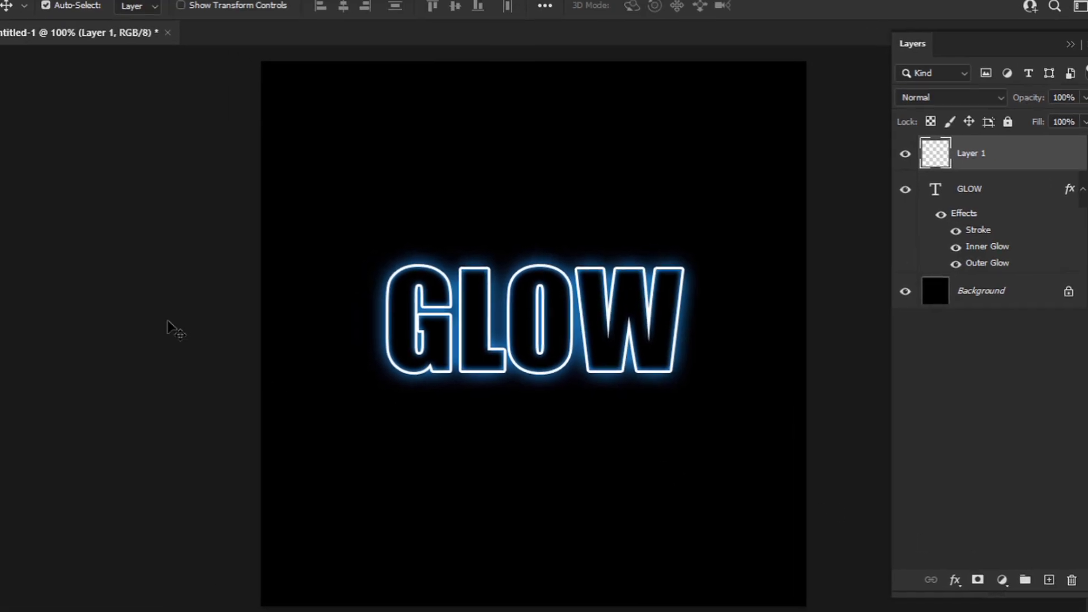
left_click(17, 268)
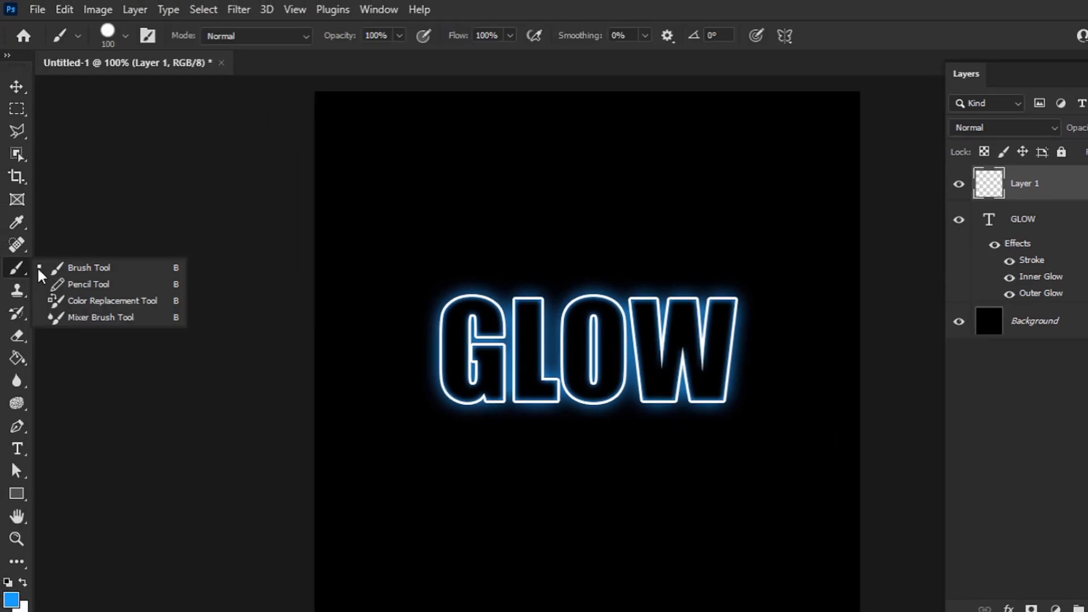
left_click(88, 272)
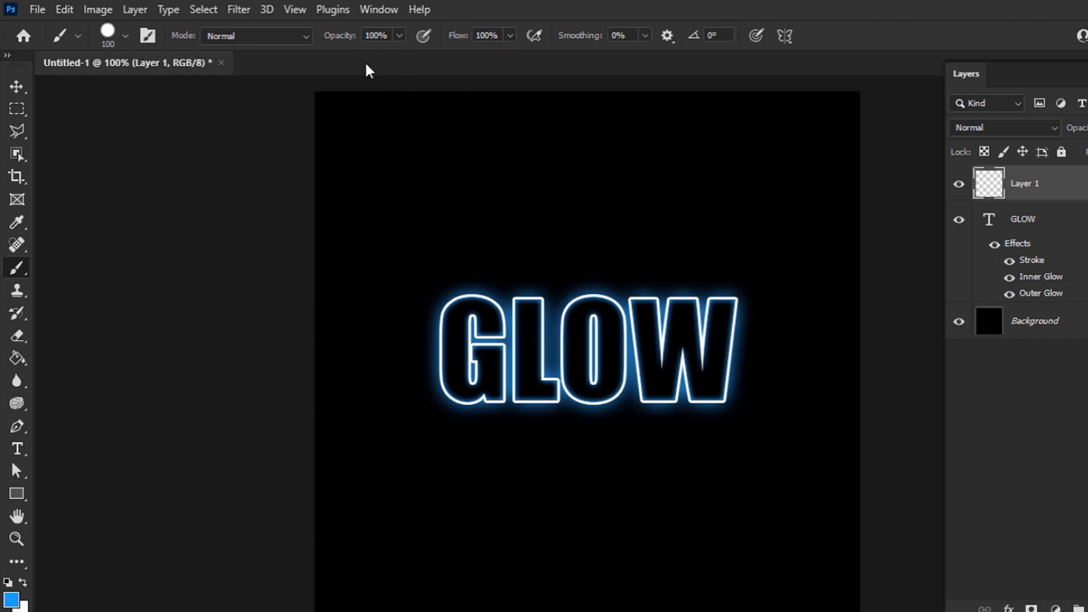
left_click(127, 37)
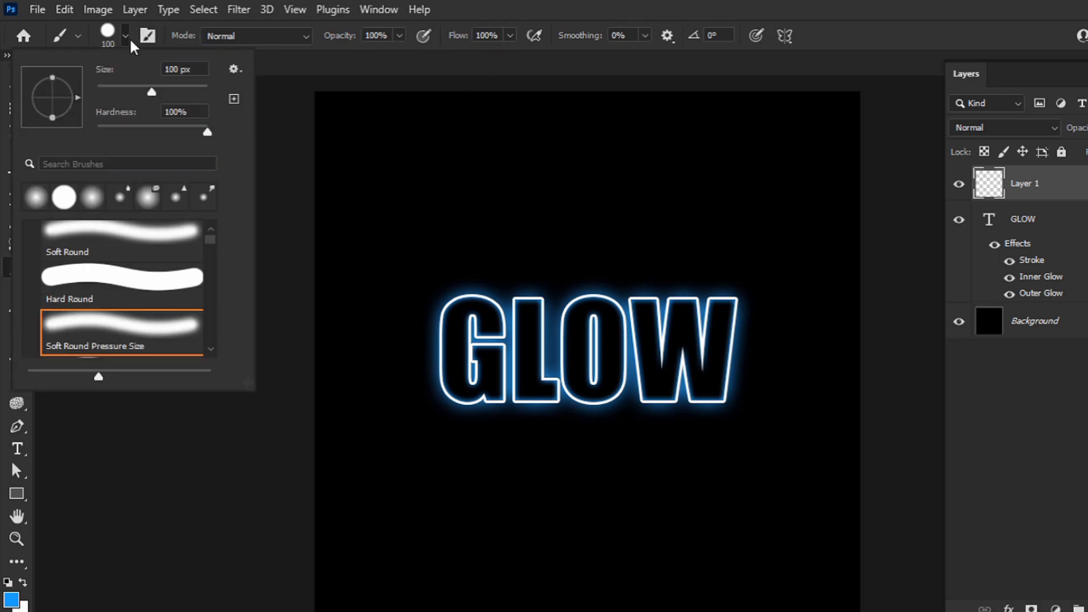
left_click(196, 69)
type("600")
left_click_drag(207, 133, 96, 135)
key("Return")
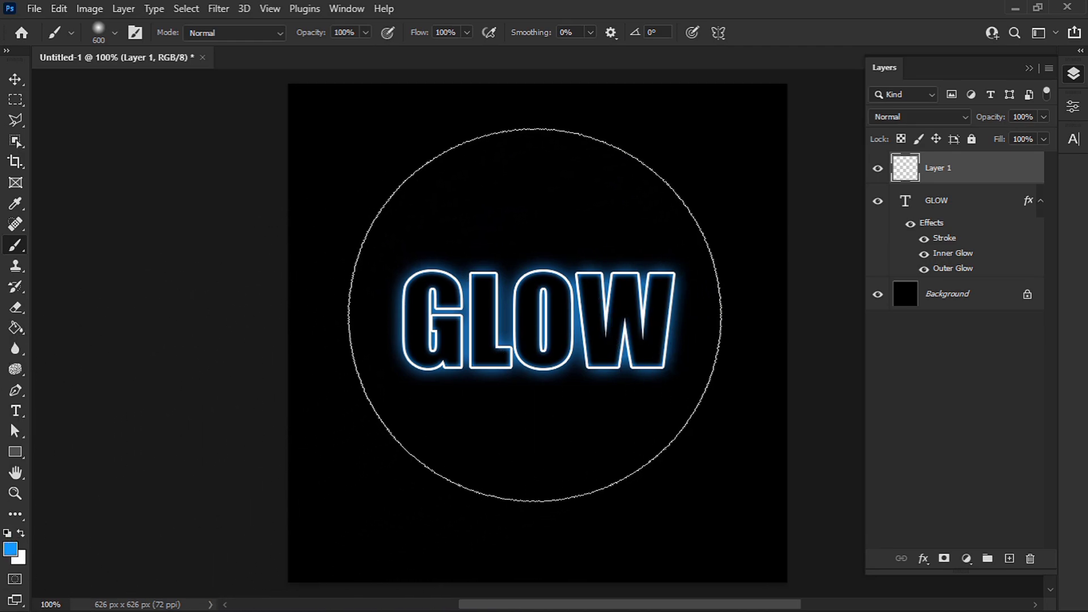
key("bracketright")
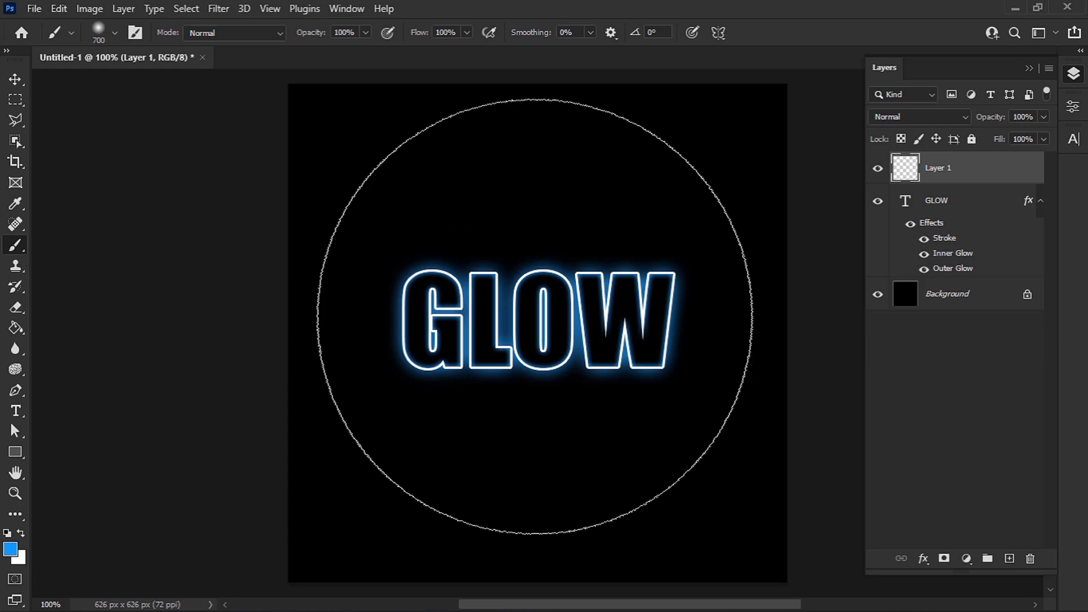
Step: Paint a single soft blue brush dab over the centre of GLOW on Layer 1 and set its blend mode to Vivid Light
left_click(533, 318)
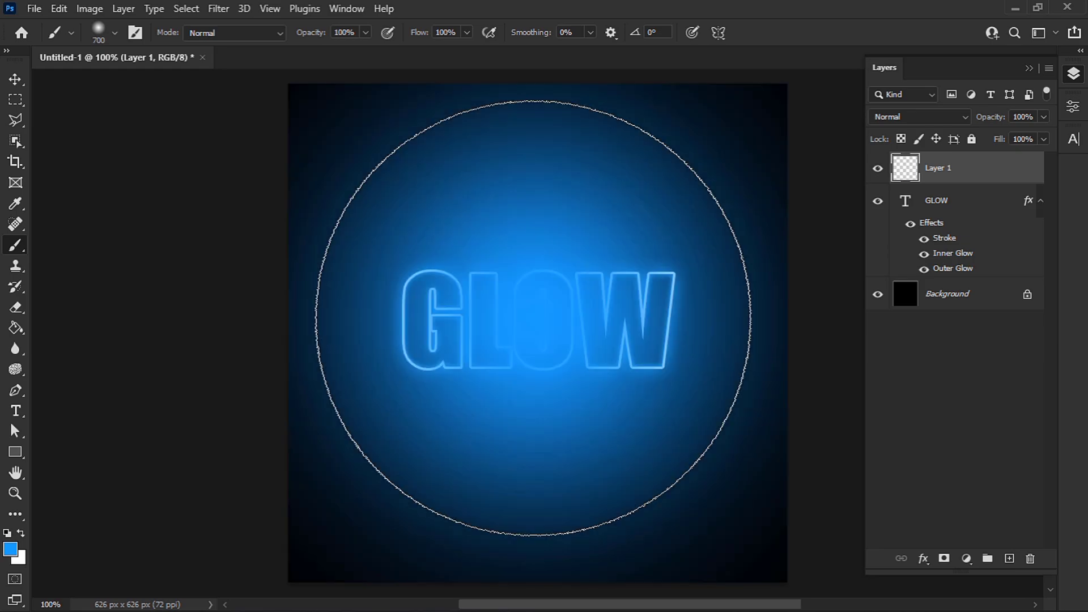
key("v")
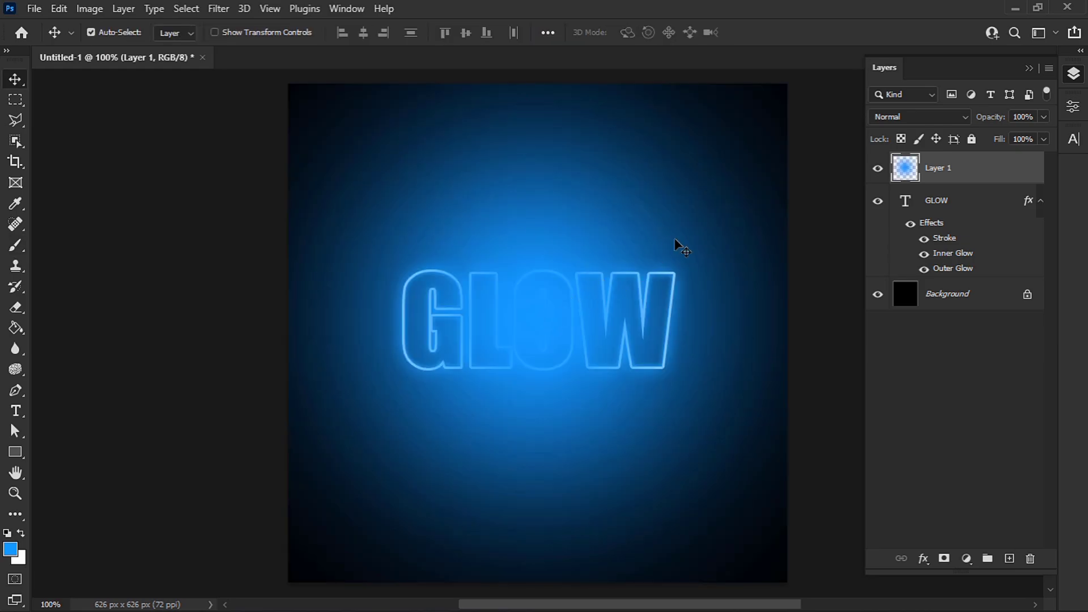
left_click(944, 117)
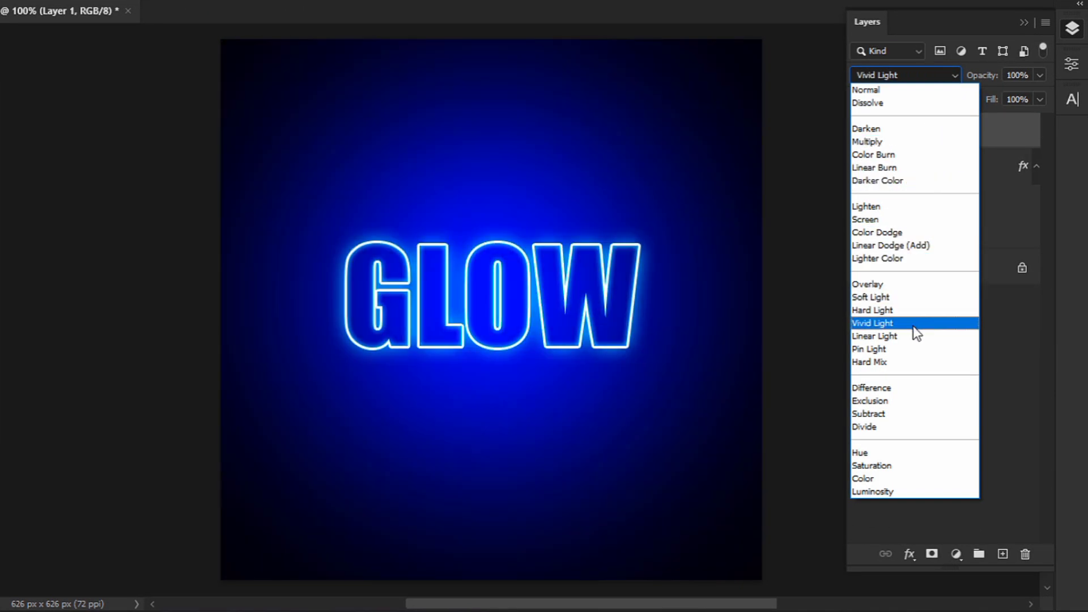
left_click(913, 325)
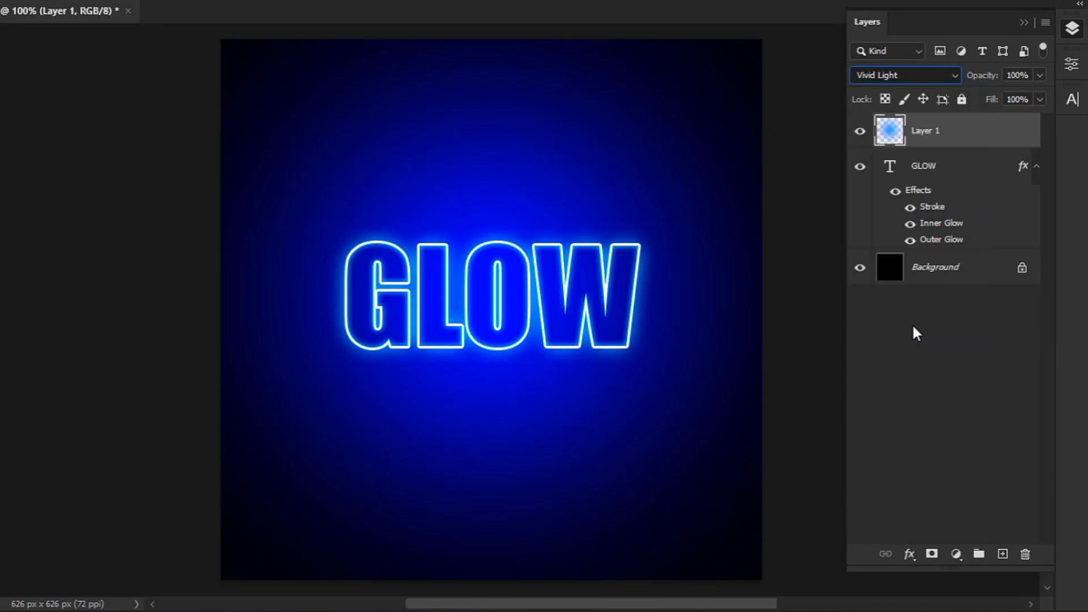
Step: Lower the opacity of the blue glow on Layer 1 to 60%
left_click(1040, 75)
left_click_drag(1039, 99, 1018, 101)
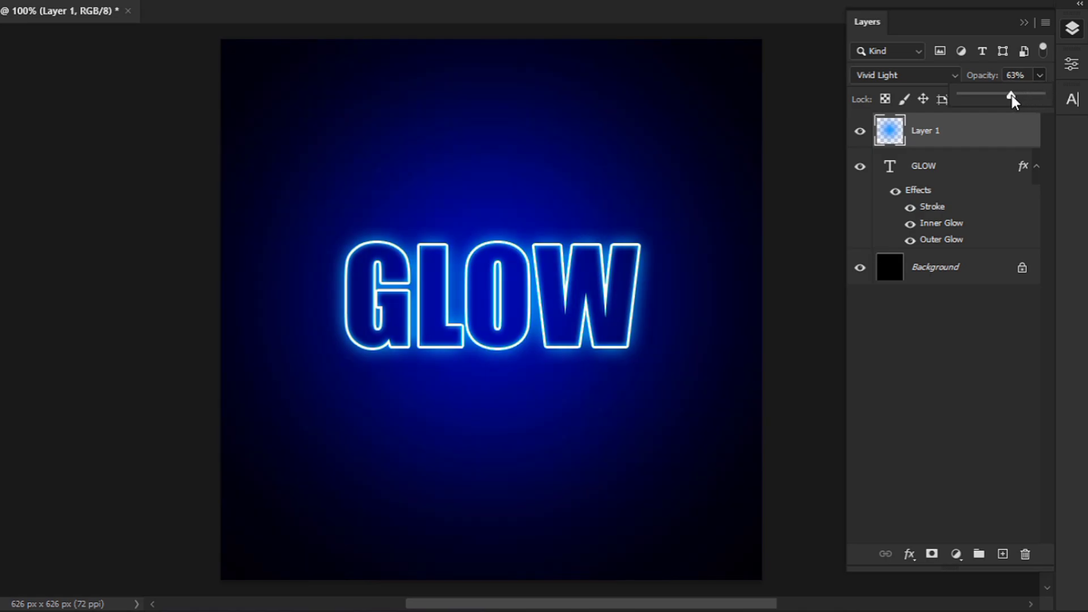
left_click_drag(1010, 100, 1012, 102)
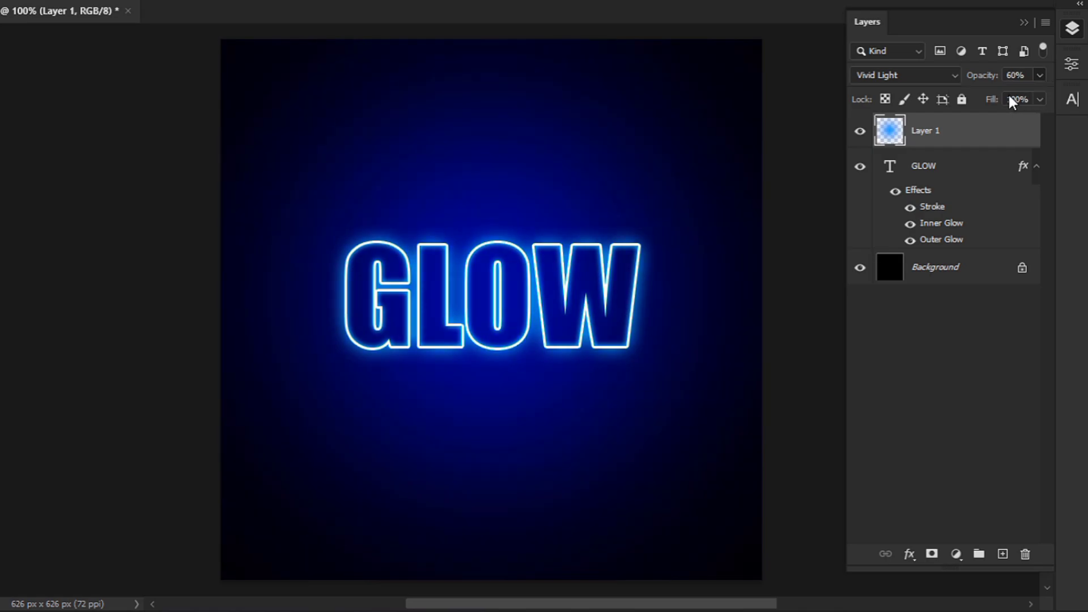
Step: Group Layer 1 with the GLOW text layer and toggle the group's visibility to compare the effect
left_click(974, 164, "shift")
key("ctrl+g")
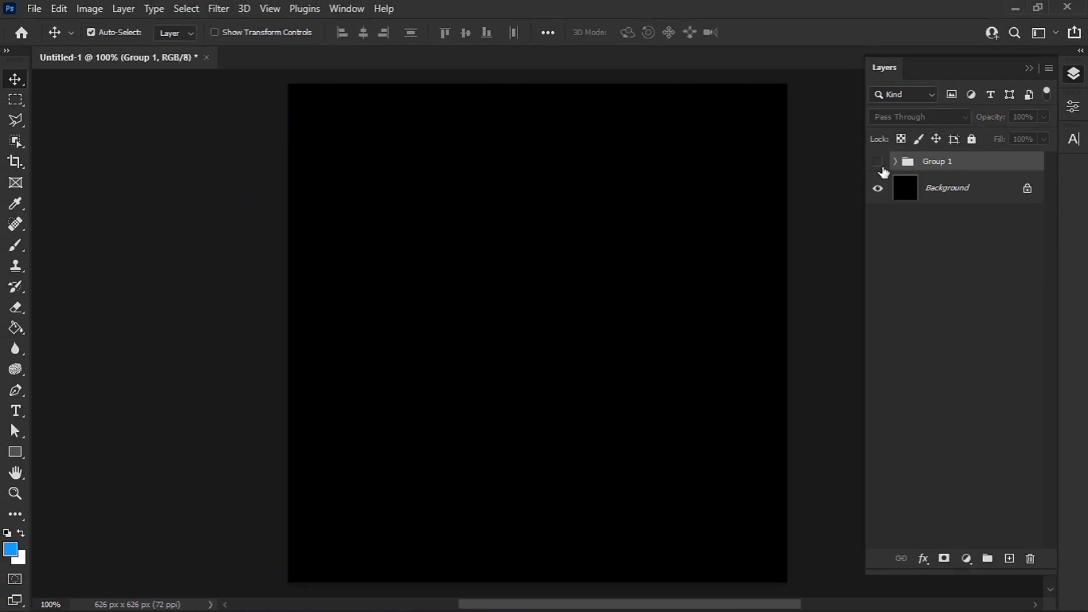
left_click(880, 165)
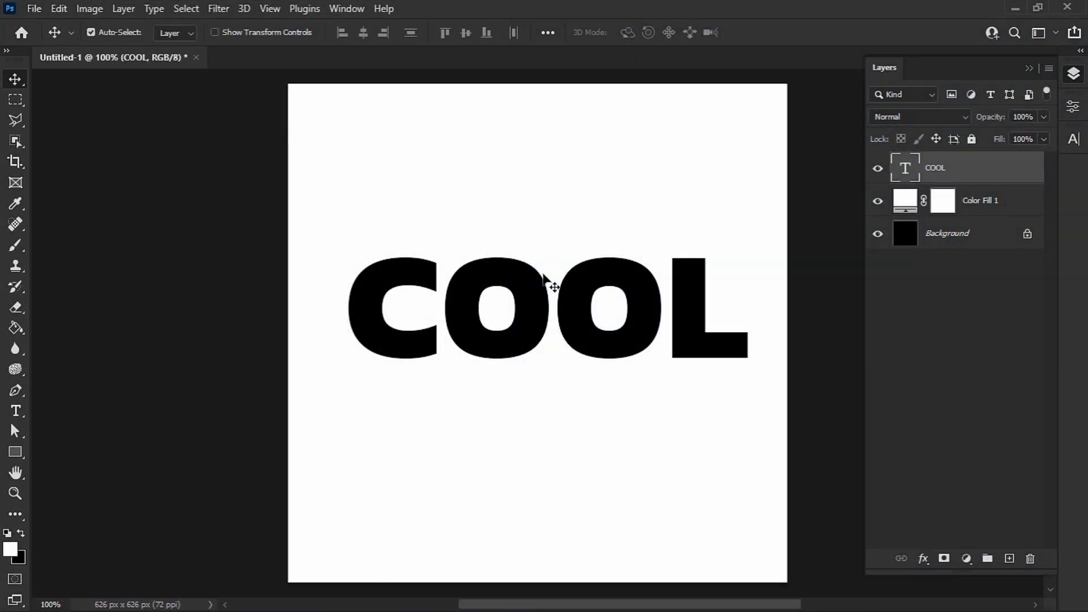
Step: Convert the COOL text layer to a smart object and set its blend mode to Dissolve
right_click(968, 145)
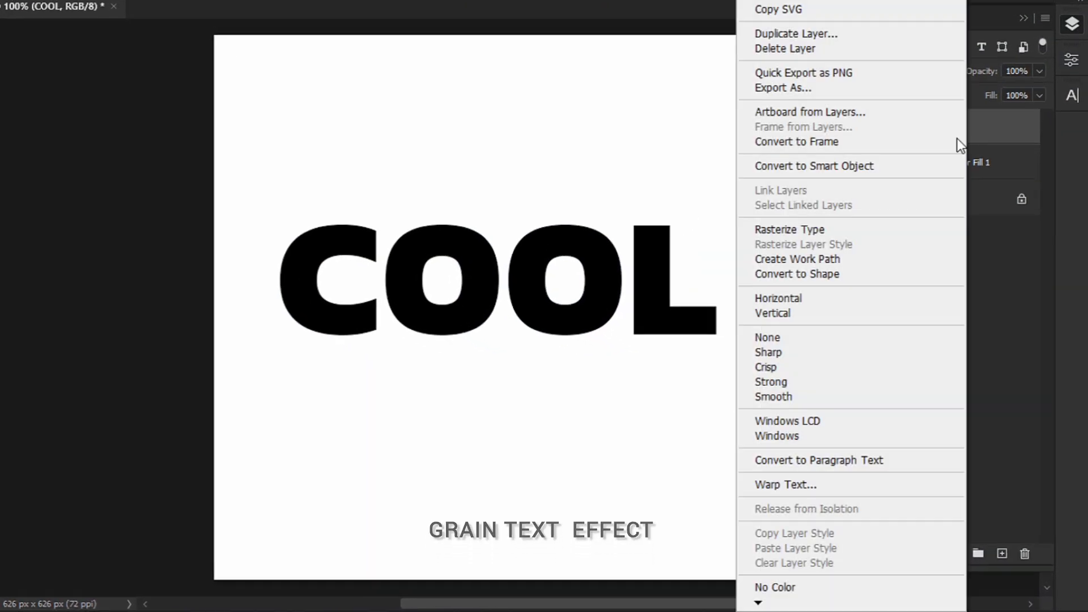
left_click(918, 171)
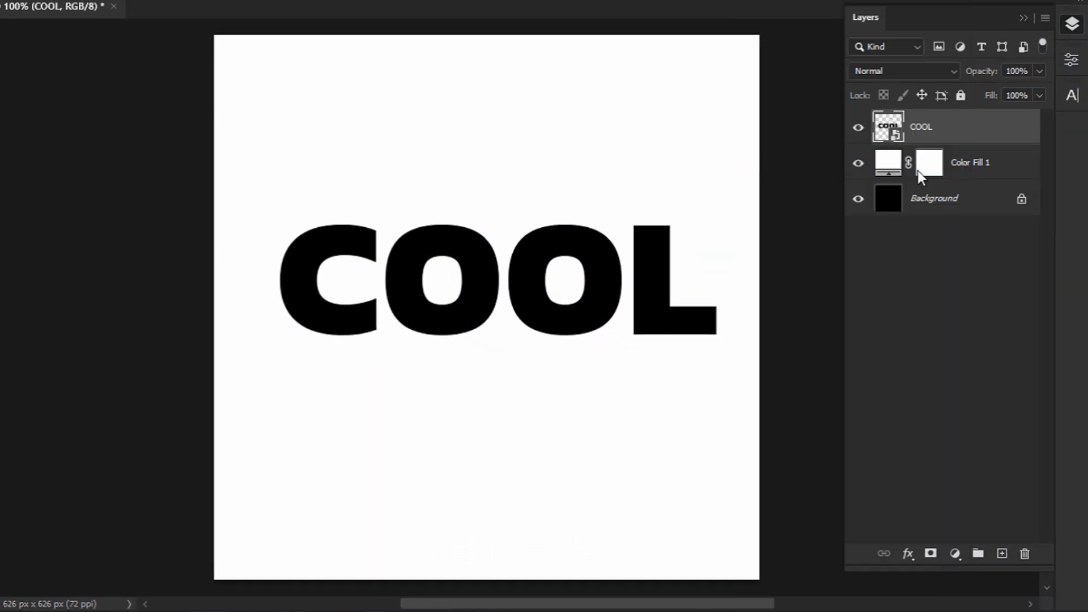
left_click(873, 69)
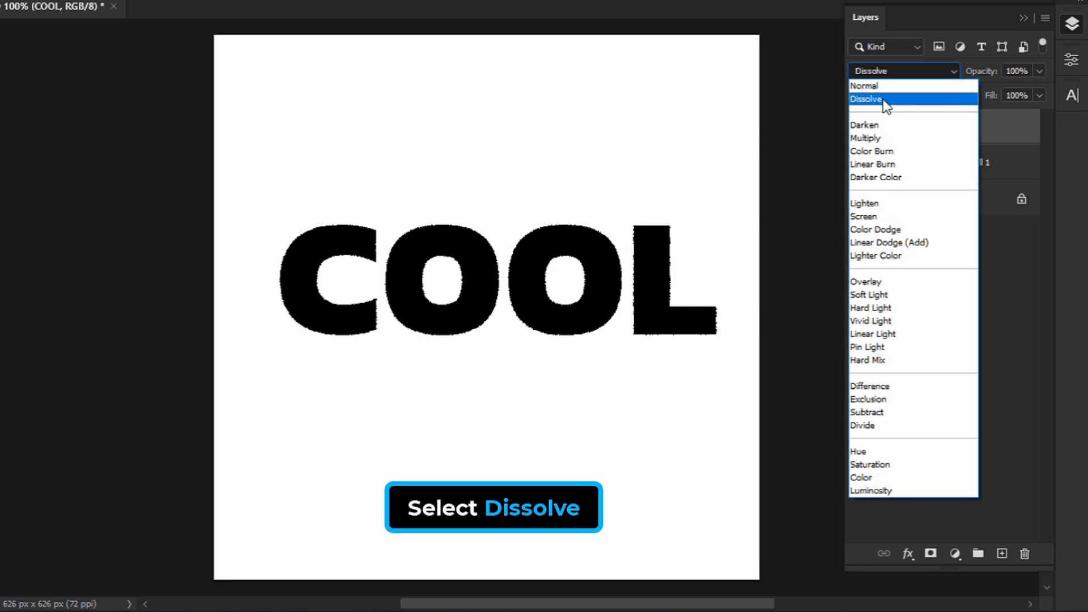
left_click(890, 101)
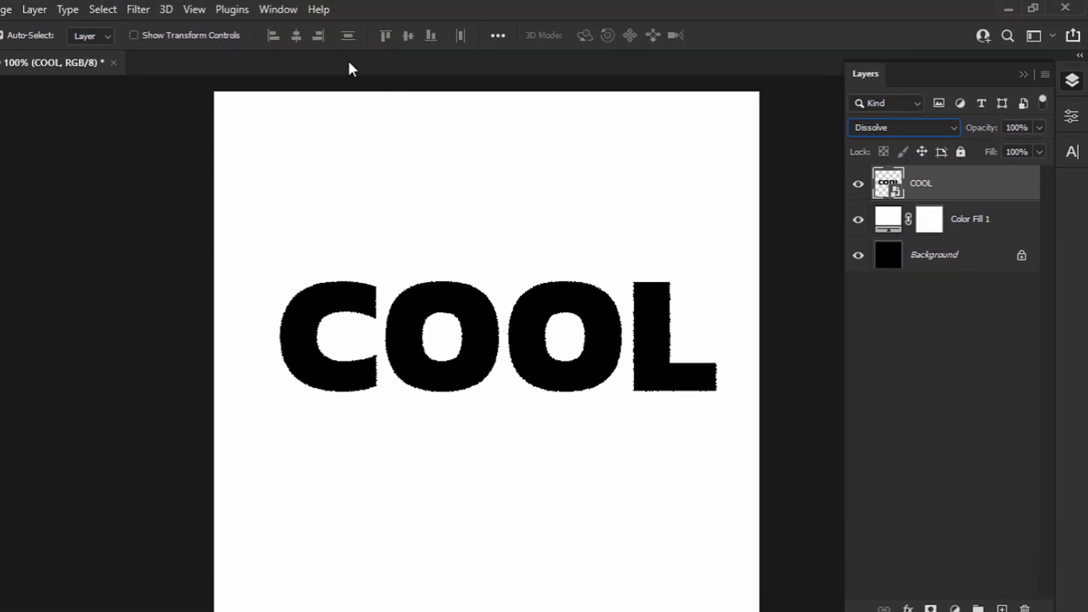
Step: Start a Field Blur from the Blur Gallery on the COOL smart object and collapse the blur settings
left_click(138, 10)
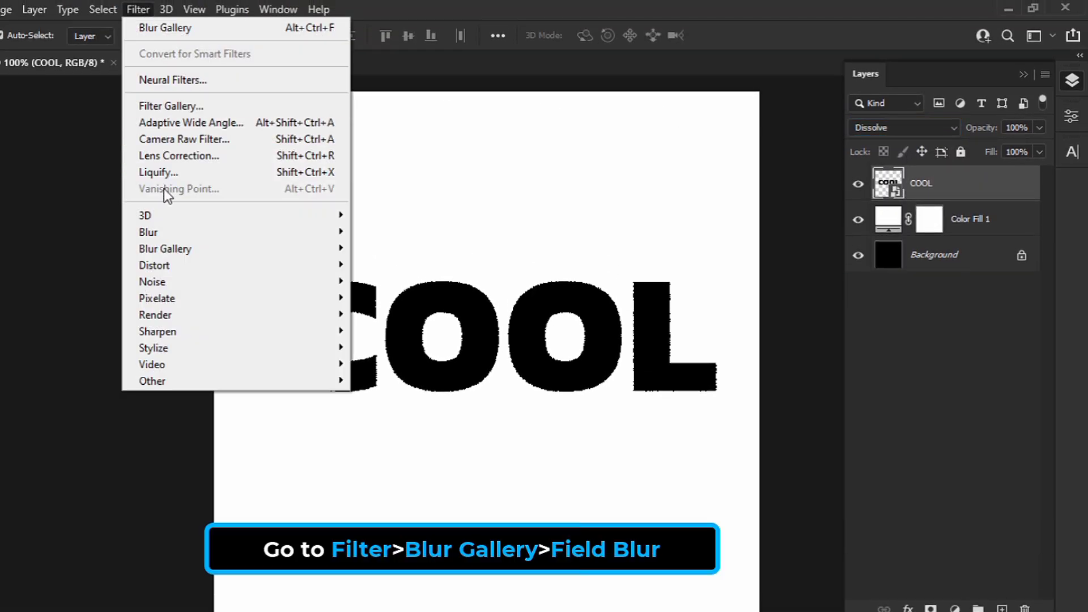
mouse_move(215, 251)
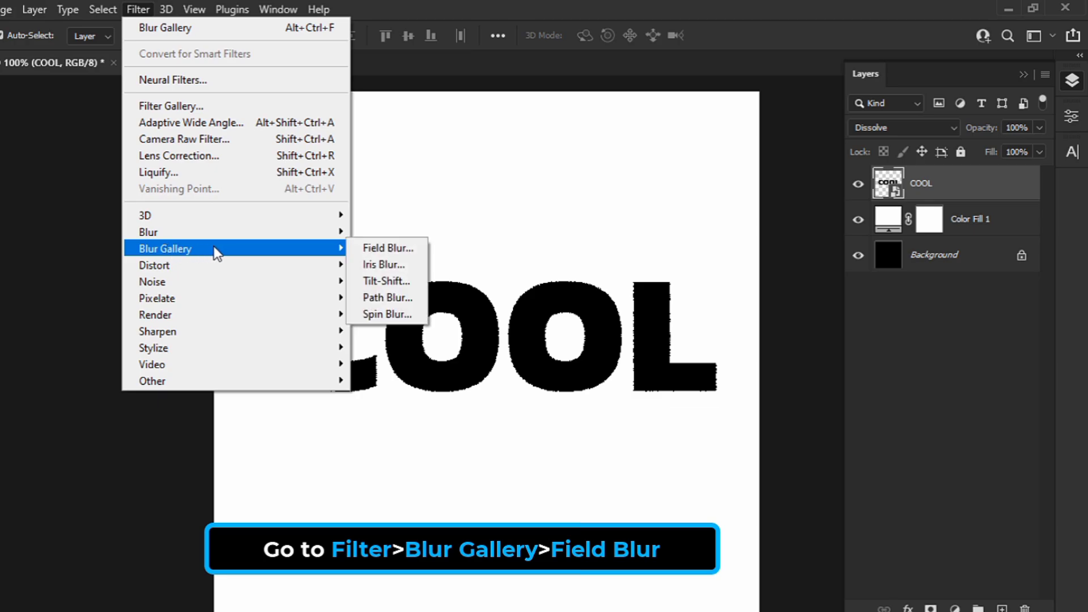
left_click(404, 248)
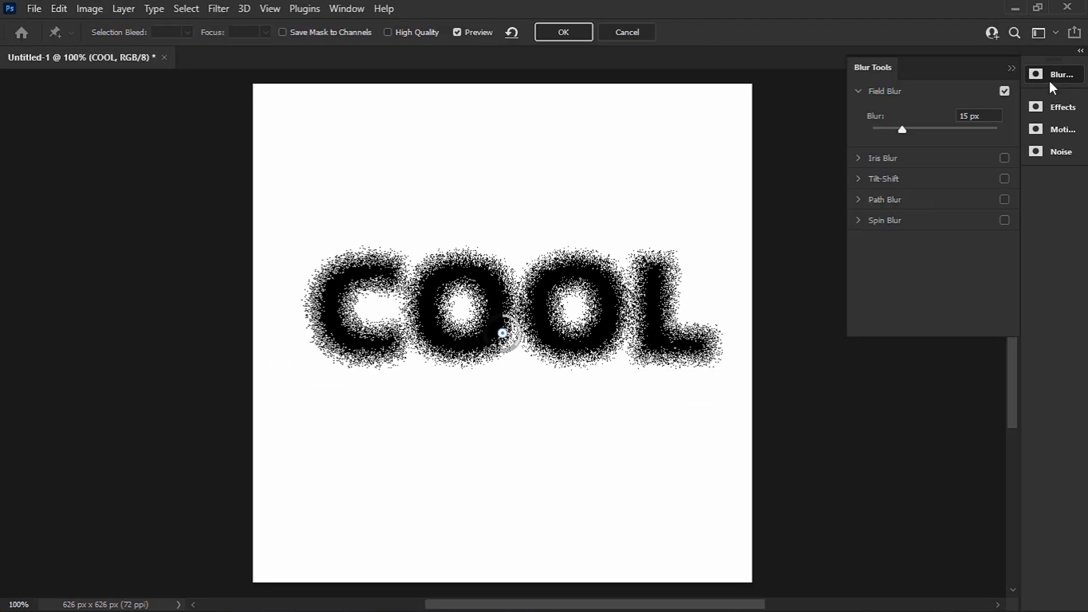
left_click(1045, 79)
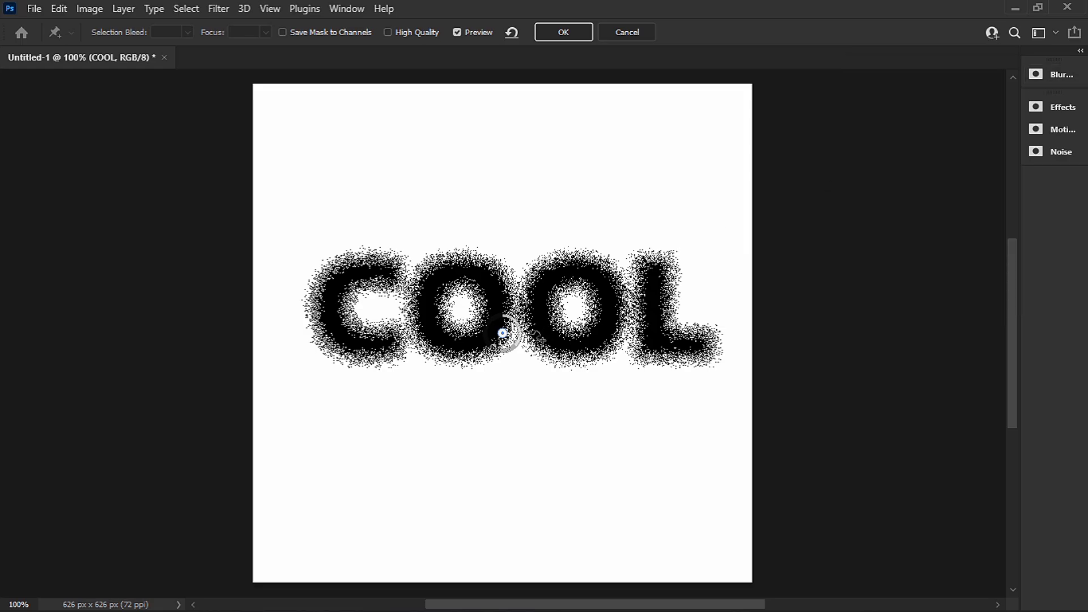
Step: Move the blur pin to the top of the L with a blur of about 11, and add pins at its lower-left corner and foot end
left_click_drag(502, 332, 672, 262)
mouse_move(689, 271)
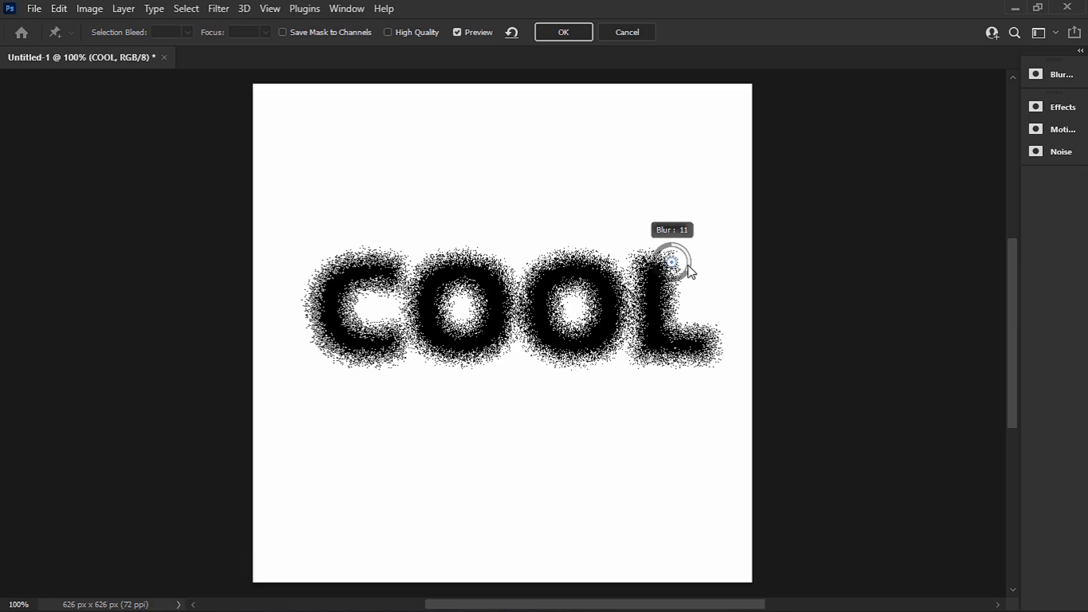
left_click(646, 351)
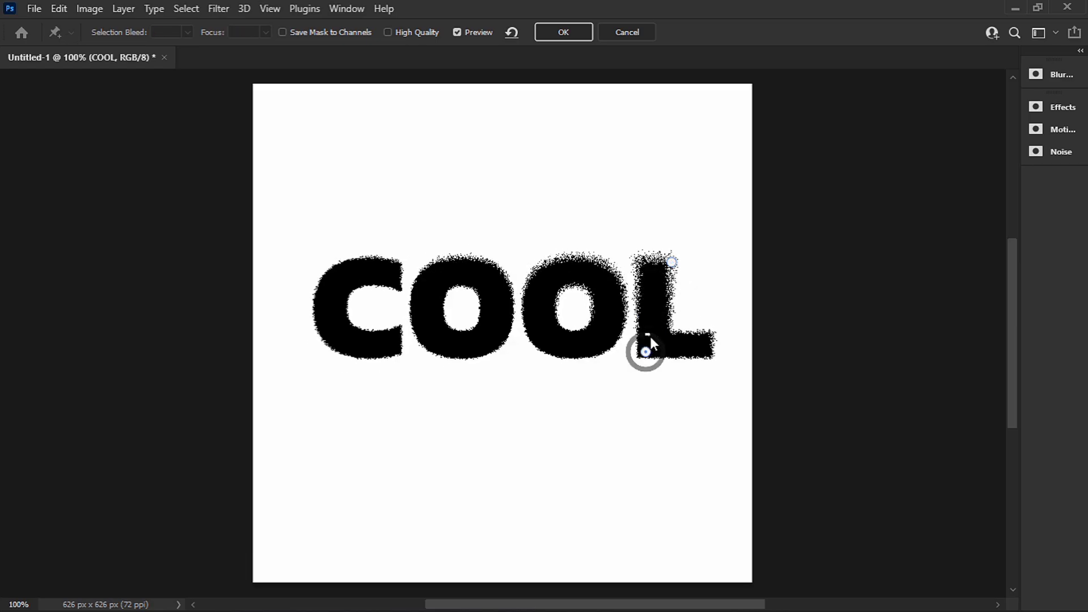
left_click(708, 338)
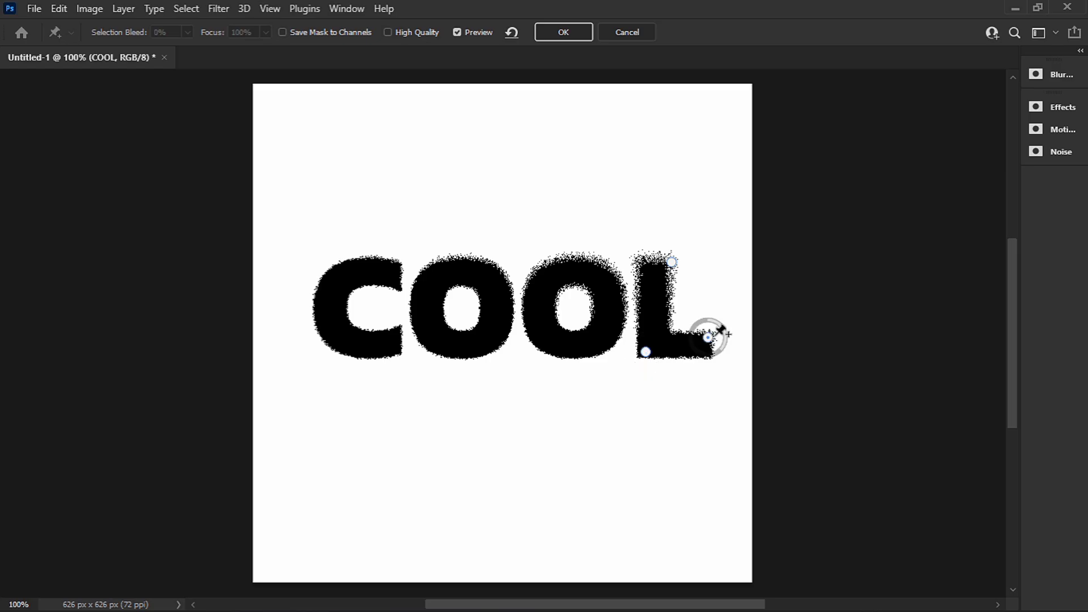
Step: Add blur pins at the bottom and top of the second O and reduce their blur to keep the letter sharper
left_click(577, 348)
left_click_drag(597, 363, 584, 335)
left_click(571, 263)
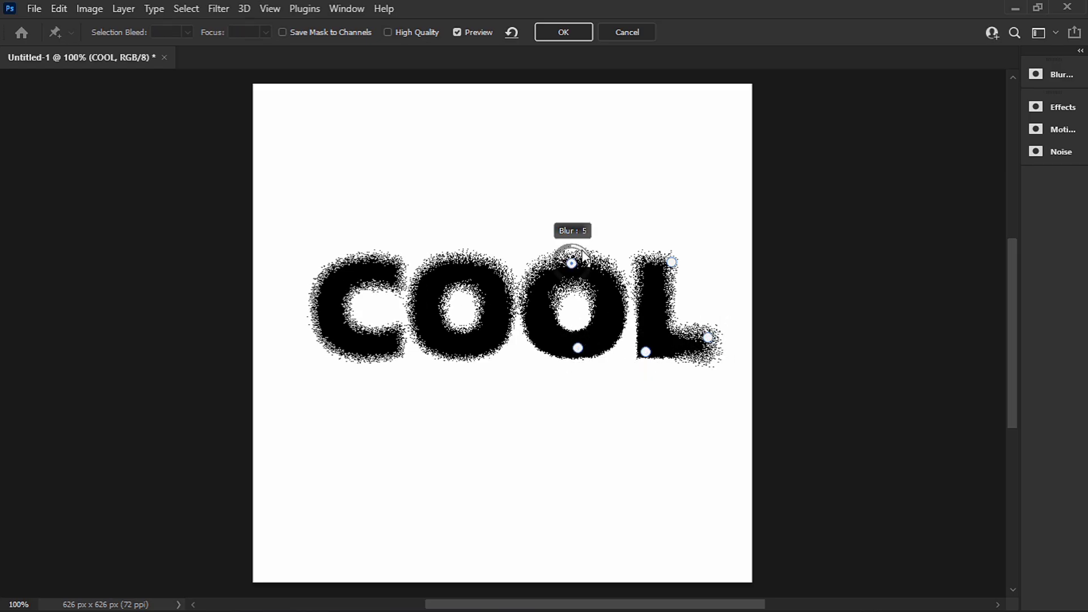
left_click_drag(583, 254, 577, 247)
Step: Add blur pins at the top and outer left edge of the C, with light blur at the top and stronger blur at the edge
left_click(377, 268)
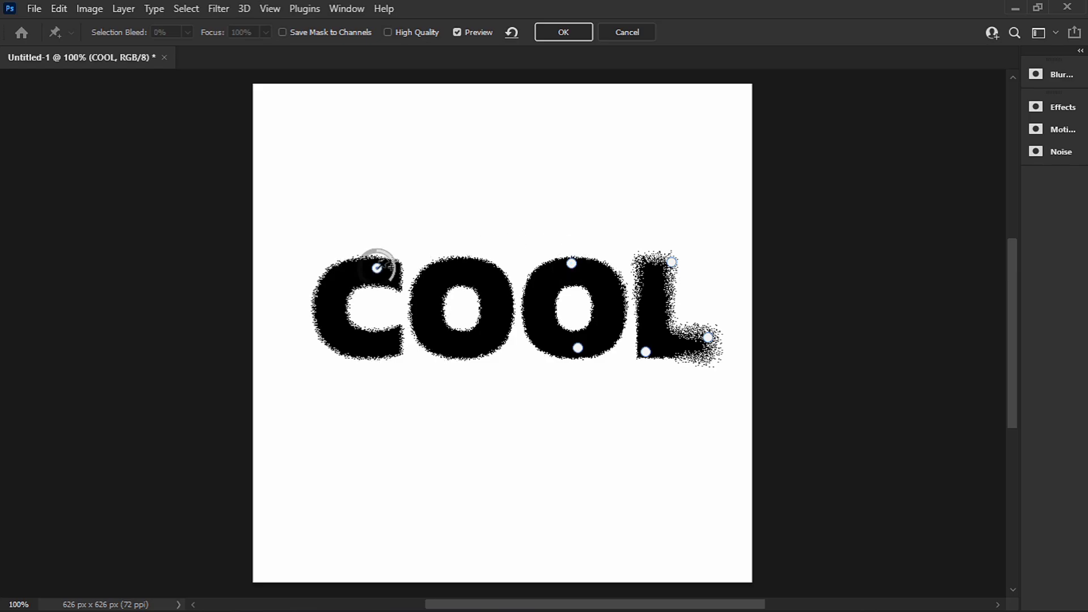
left_click_drag(395, 282, 395, 262)
left_click(324, 307)
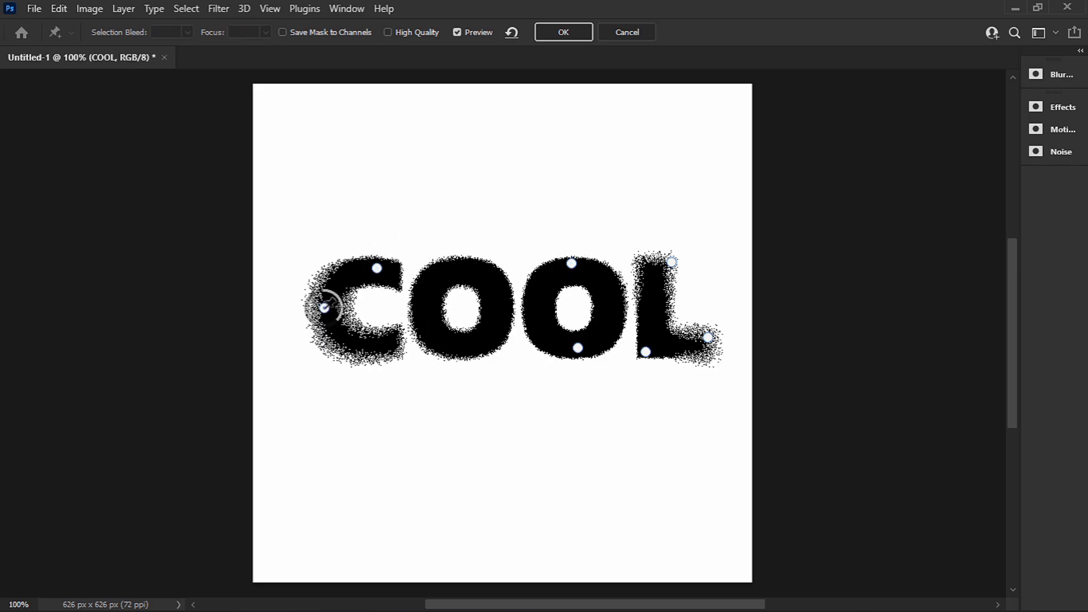
left_click_drag(336, 319, 332, 320)
left_click(393, 263)
left_click_drag(395, 263, 385, 251)
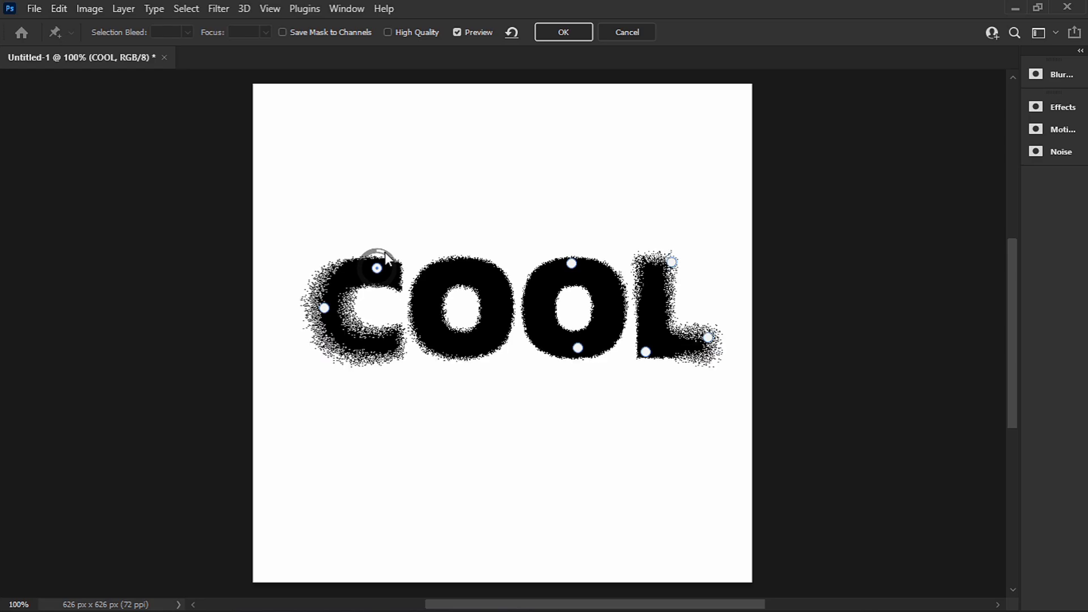
Step: Adjust the blur at the L's lower-left corner, add a pin on the C's upper-left curve, and apply the Field Blur
left_click(646, 351)
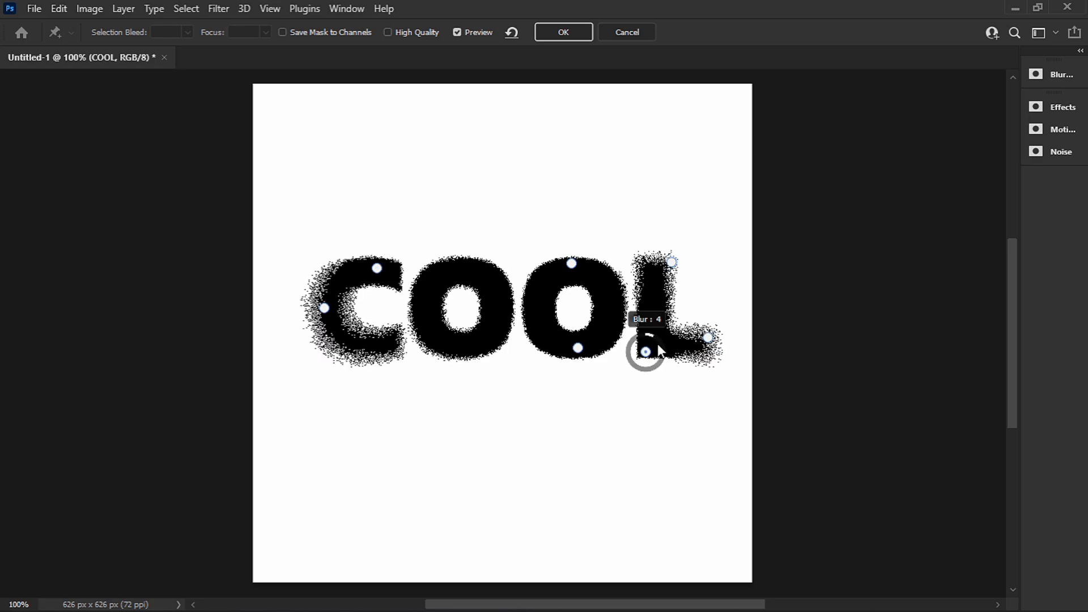
left_click_drag(657, 343, 657, 343)
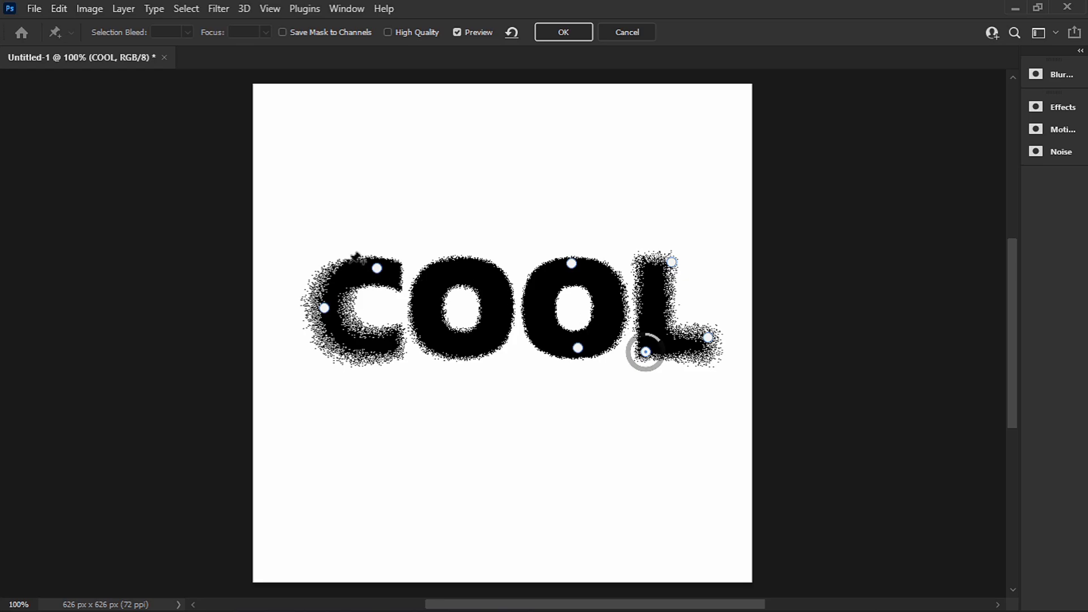
left_click(349, 263)
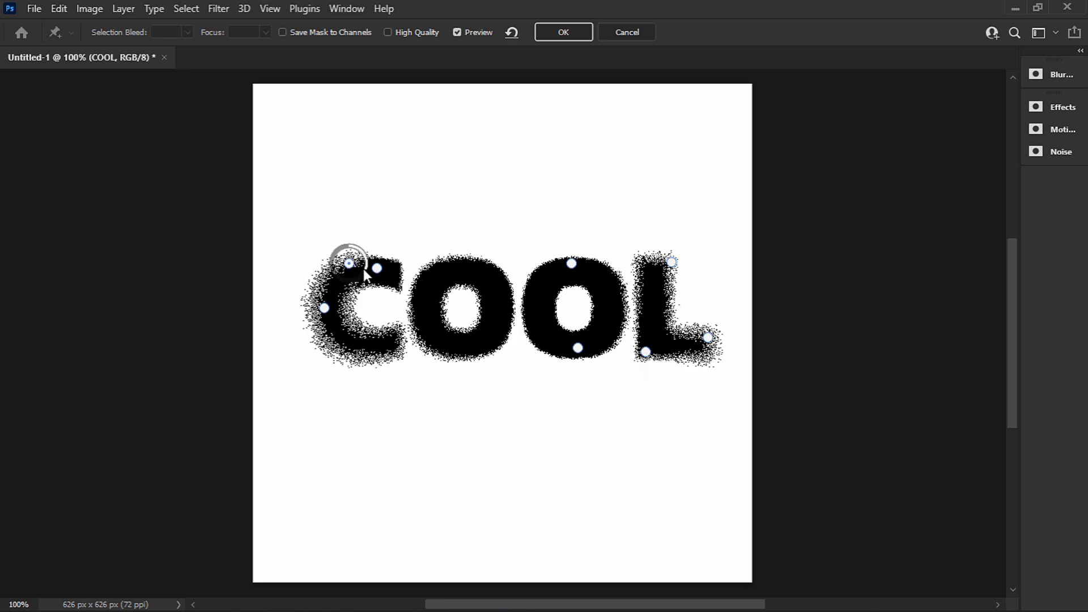
left_click(547, 34)
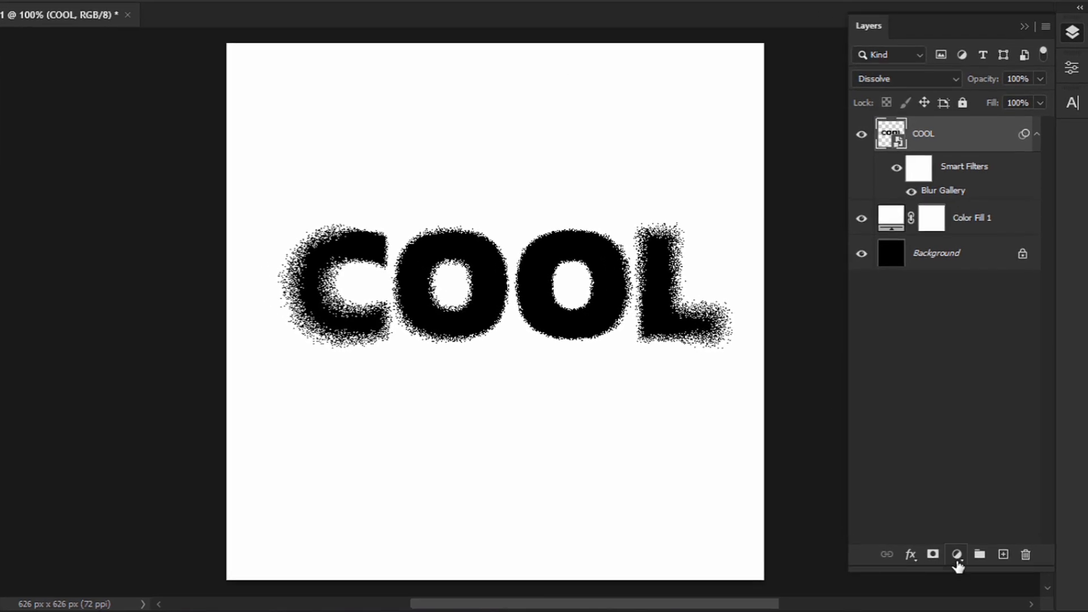
Step: Add an Invert adjustment layer above the COOL layer and close its properties
left_click(957, 559)
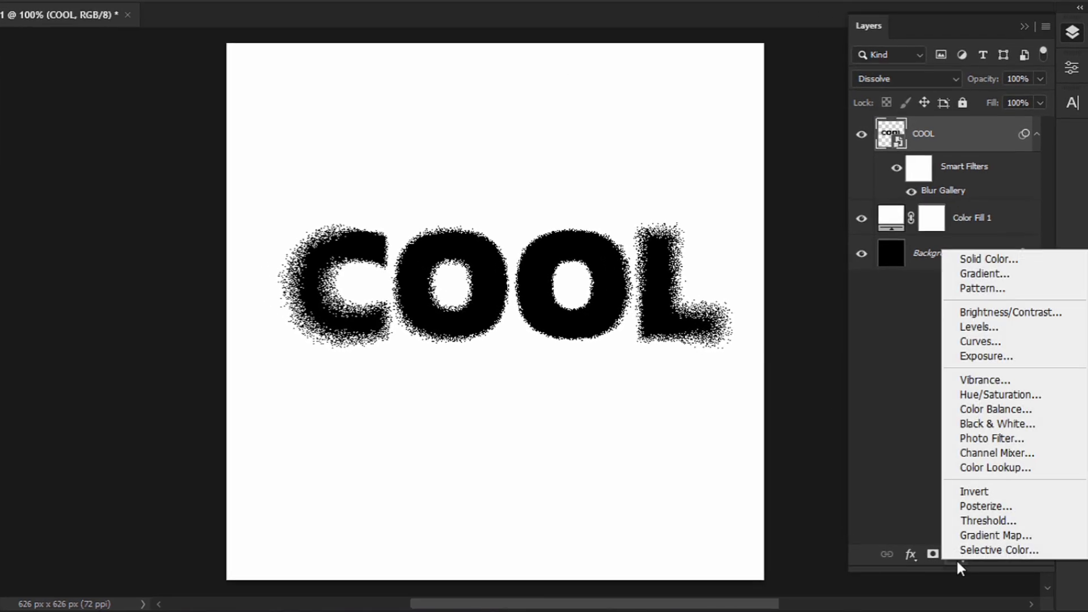
left_click(1024, 492)
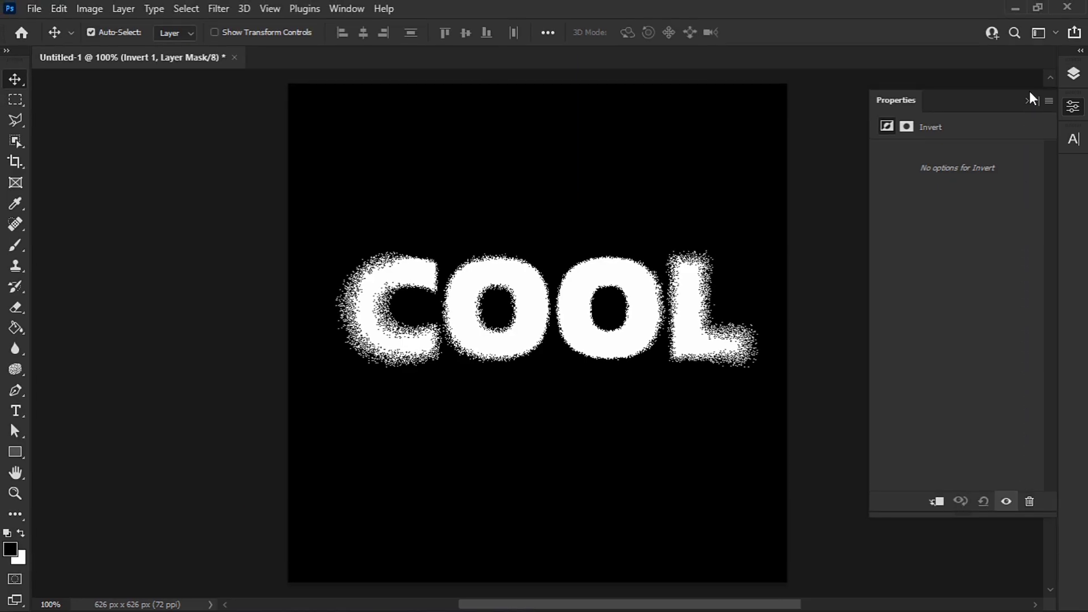
left_click(1029, 101)
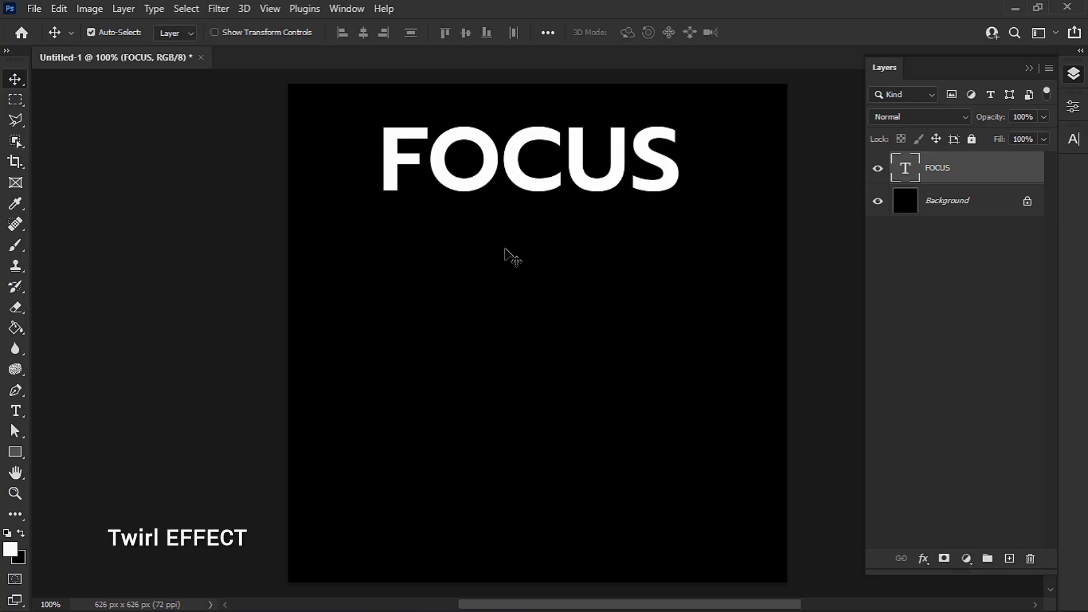
Step: Duplicate the FOCUS text downwards into five stacked rows, staggering the copies slightly sideways
left_click_drag(462, 187, 468, 337)
left_click_drag(468, 338, 477, 407)
left_click_drag(477, 407, 468, 487)
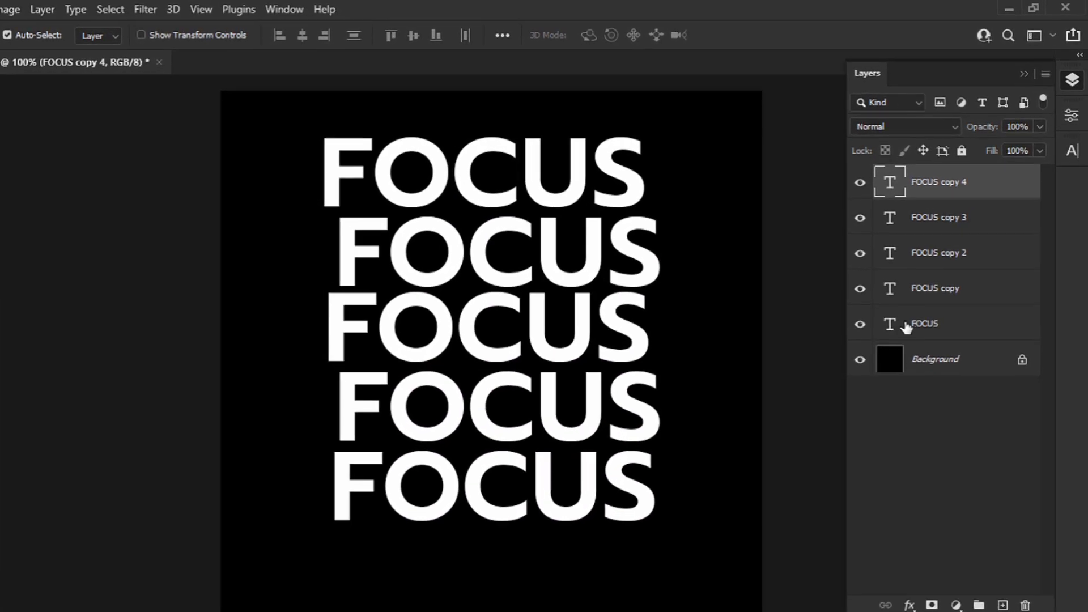
Step: Select all five FOCUS text layers and convert them into one smart object
left_click(925, 327, "shift")
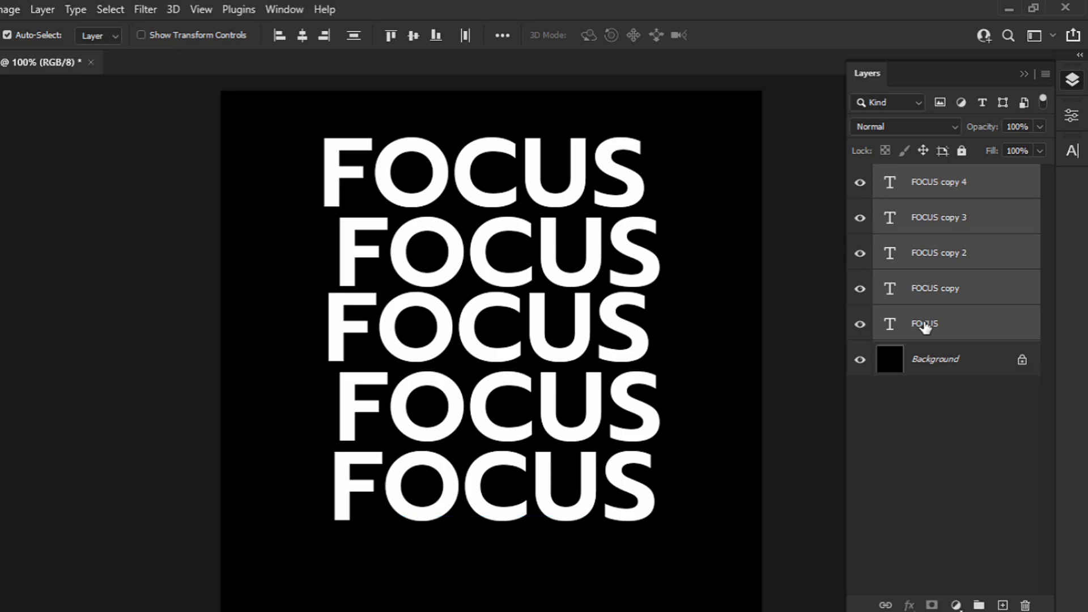
right_click(926, 327)
left_click(821, 220)
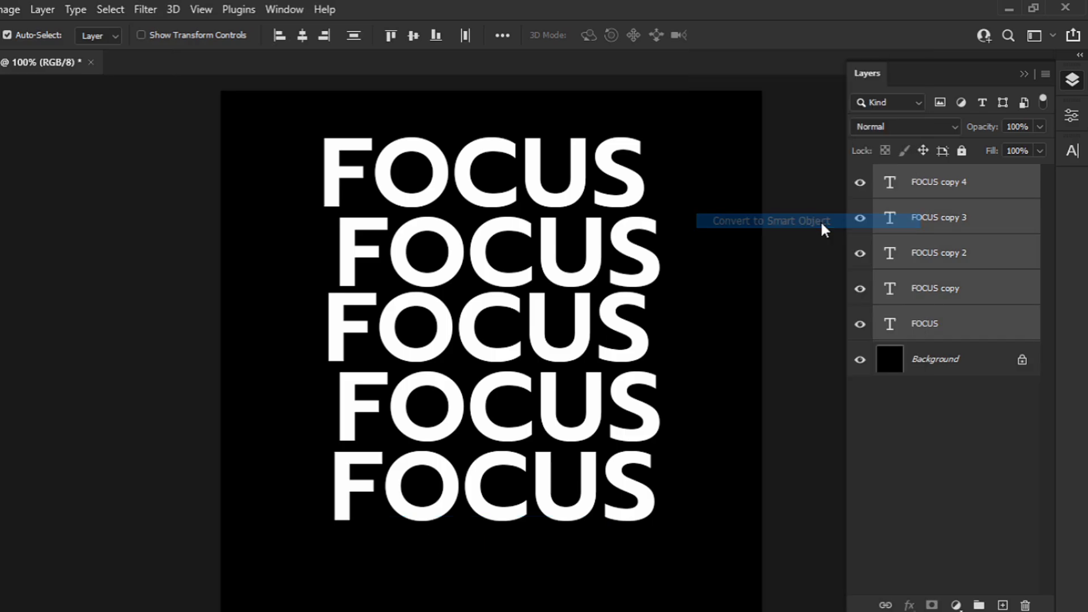
Step: Set the FOCUS smart object's fill to 0% and add a 3 px outside stroke in blue #27a6ff
left_click(1040, 150)
left_click_drag(1040, 168, 954, 172)
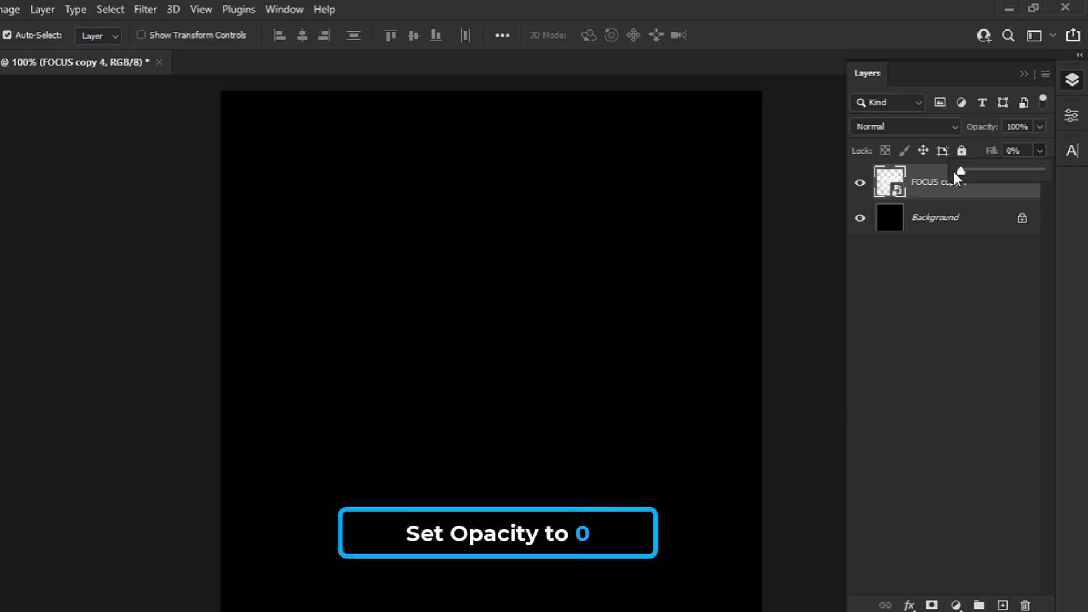
right_click(999, 182)
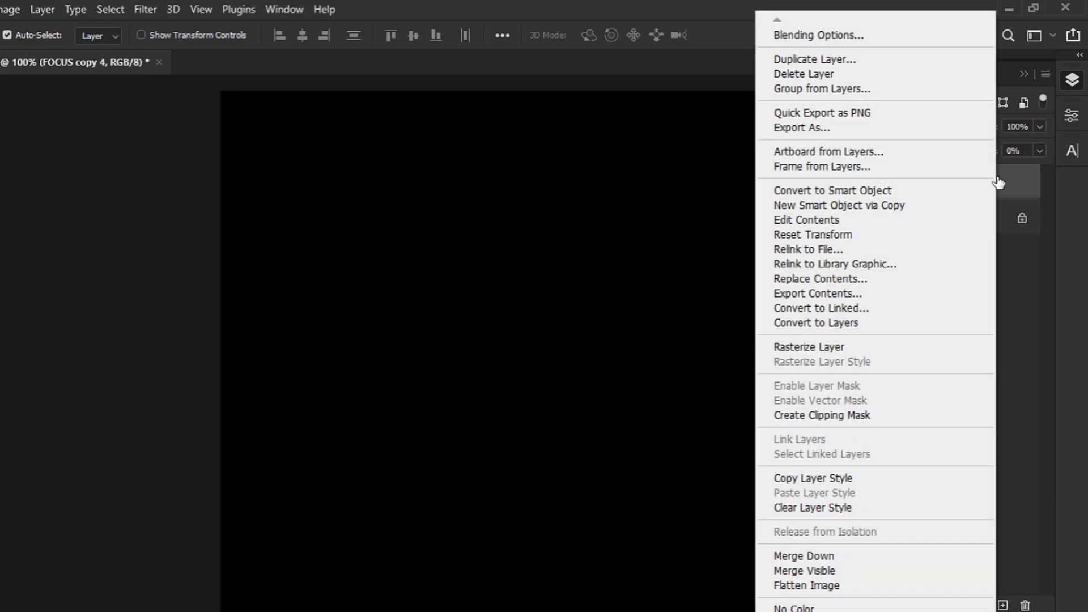
left_click(879, 34)
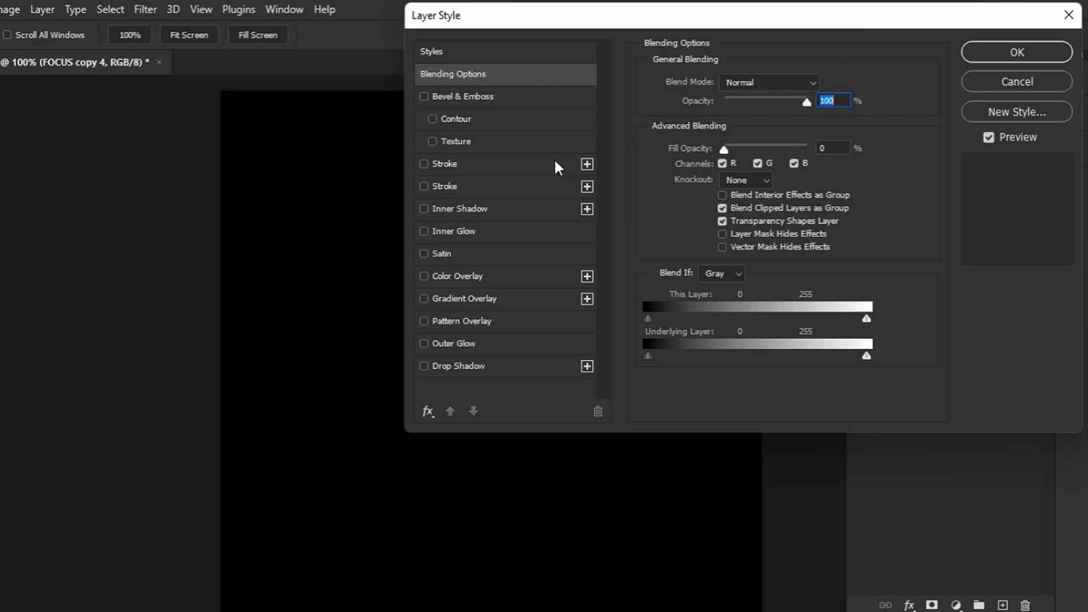
left_click(553, 162)
left_click(686, 209)
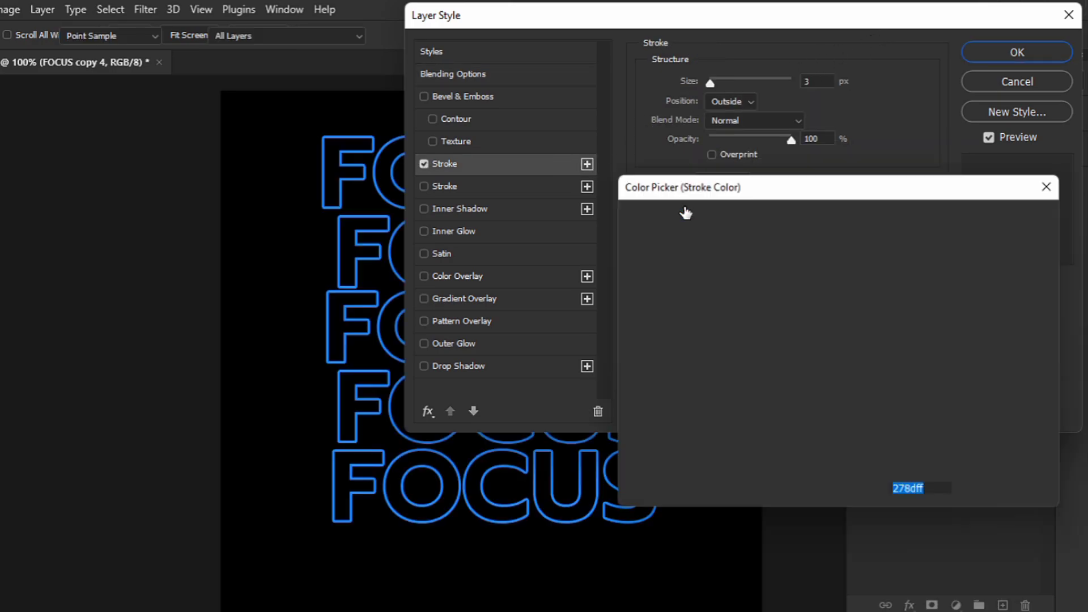
left_click_drag(857, 312, 857, 317)
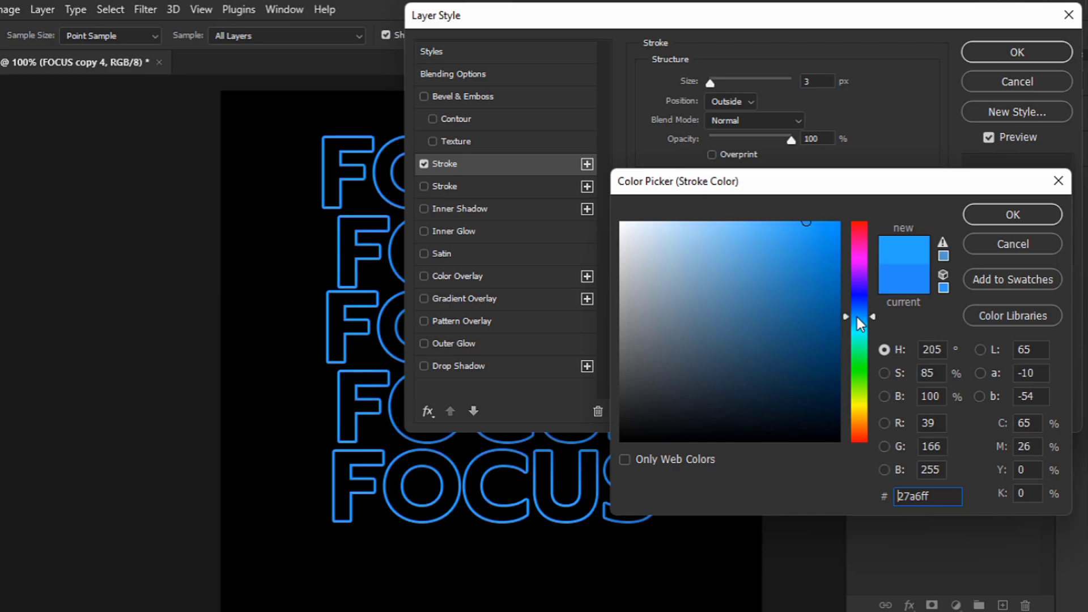
left_click(987, 212)
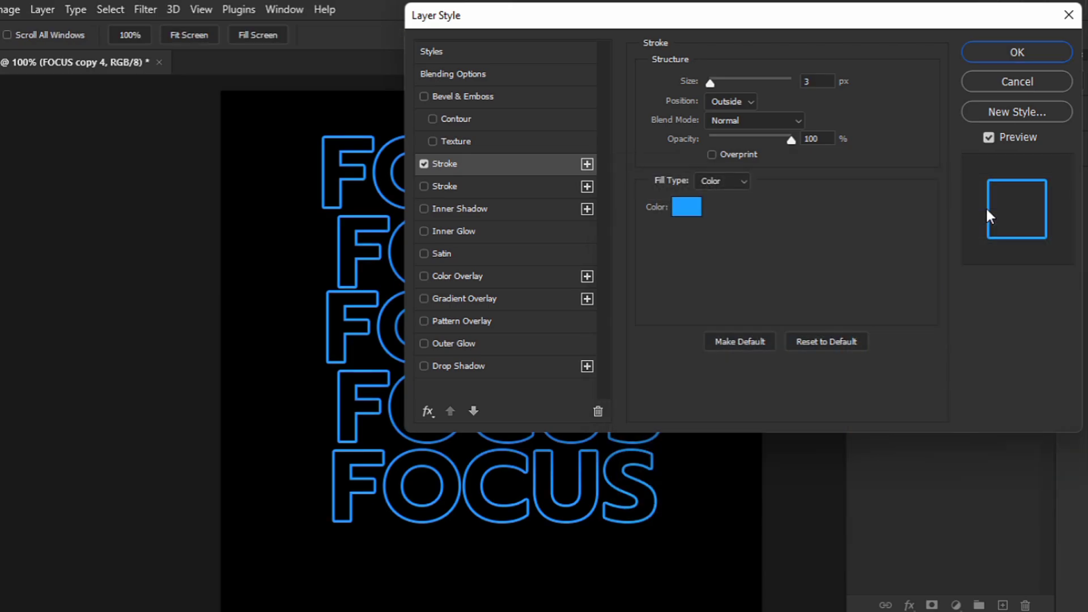
left_click(991, 55)
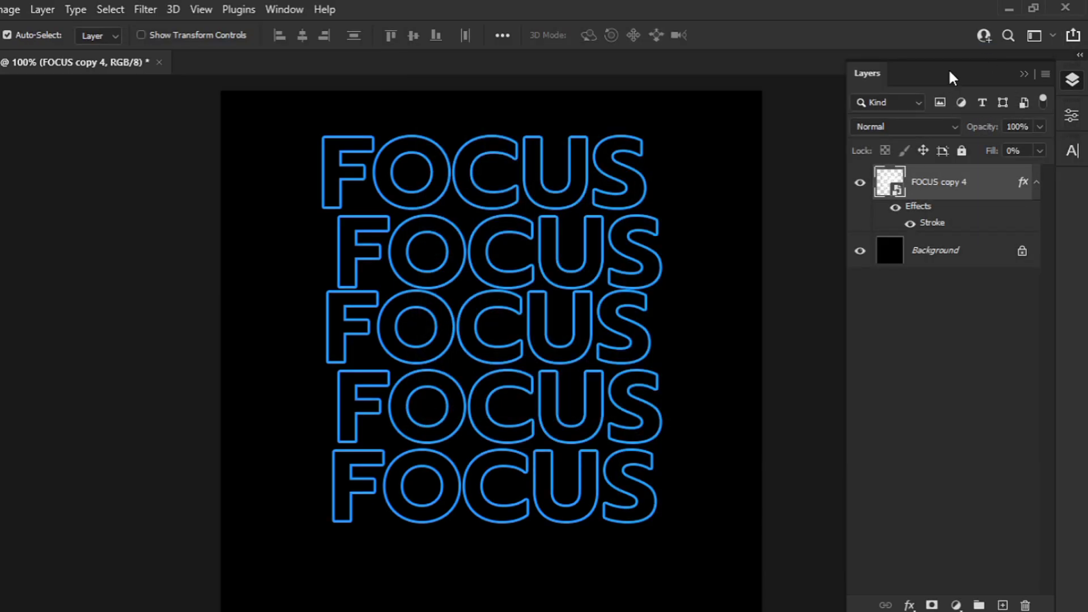
Step: Move the FOCUS smart object with Free Transform to the centre of the canvas, at X 313 px and Y 313 px
key("ctrl+t")
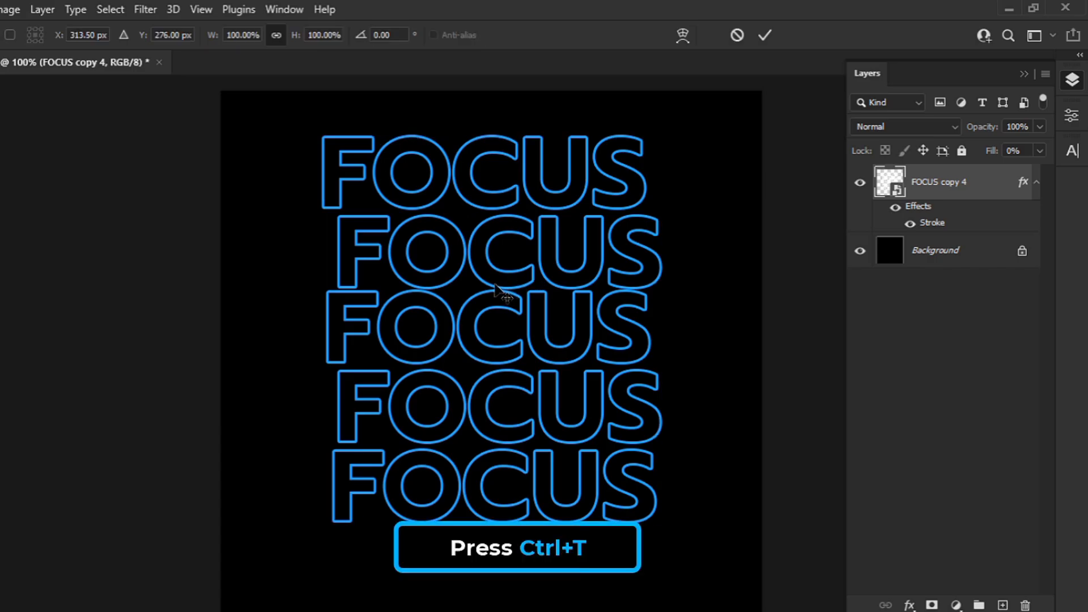
left_click_drag(495, 287, 541, 291)
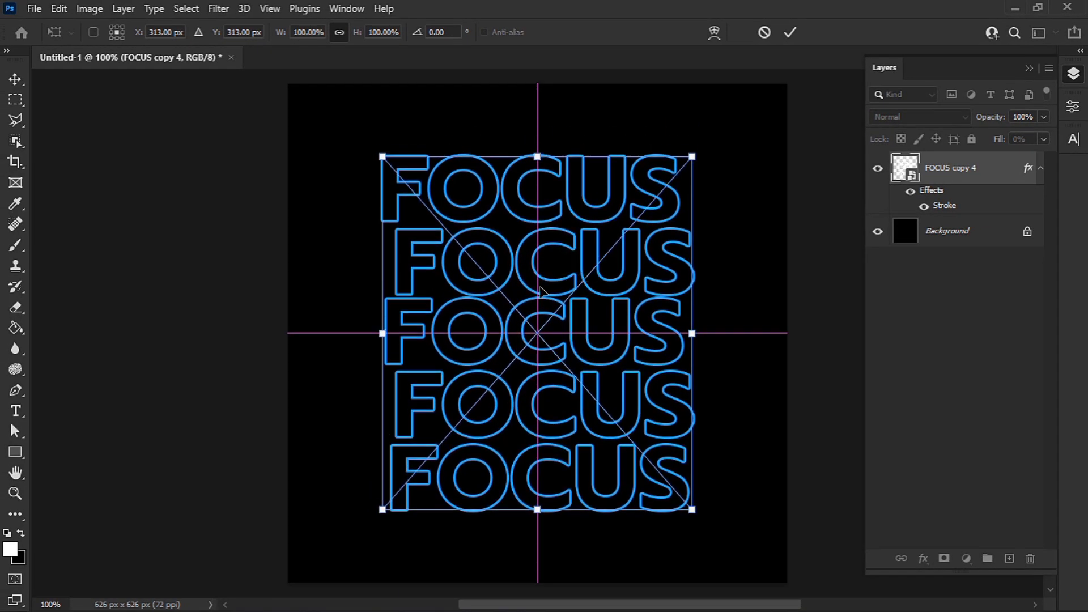
key("Return")
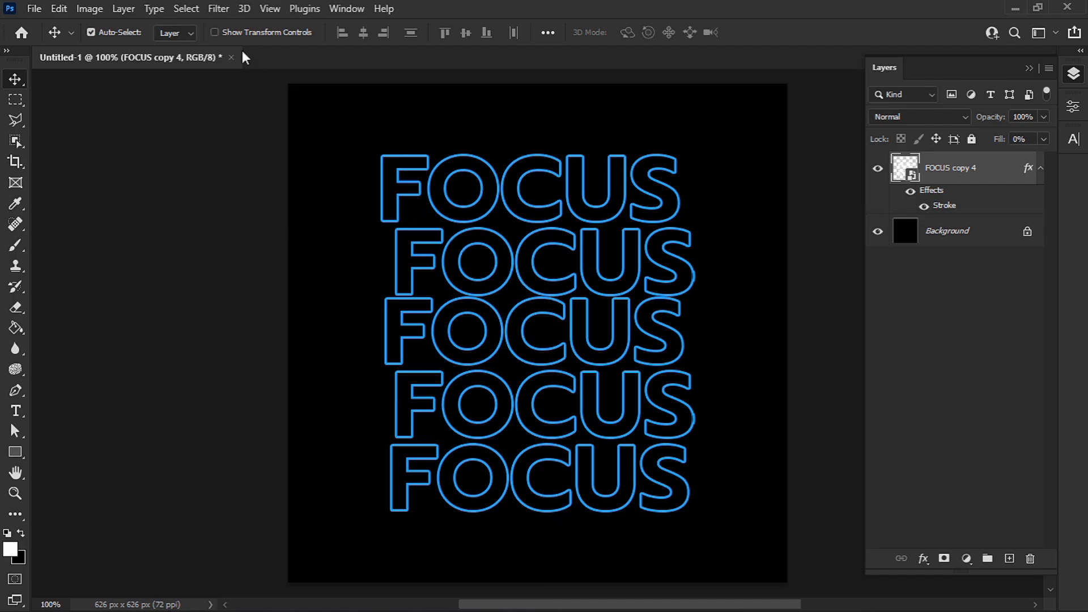
Step: Apply a Twirl distortion with an angle of 53° to the FOCUS smart object, using a 50% preview zoom
left_click(218, 9)
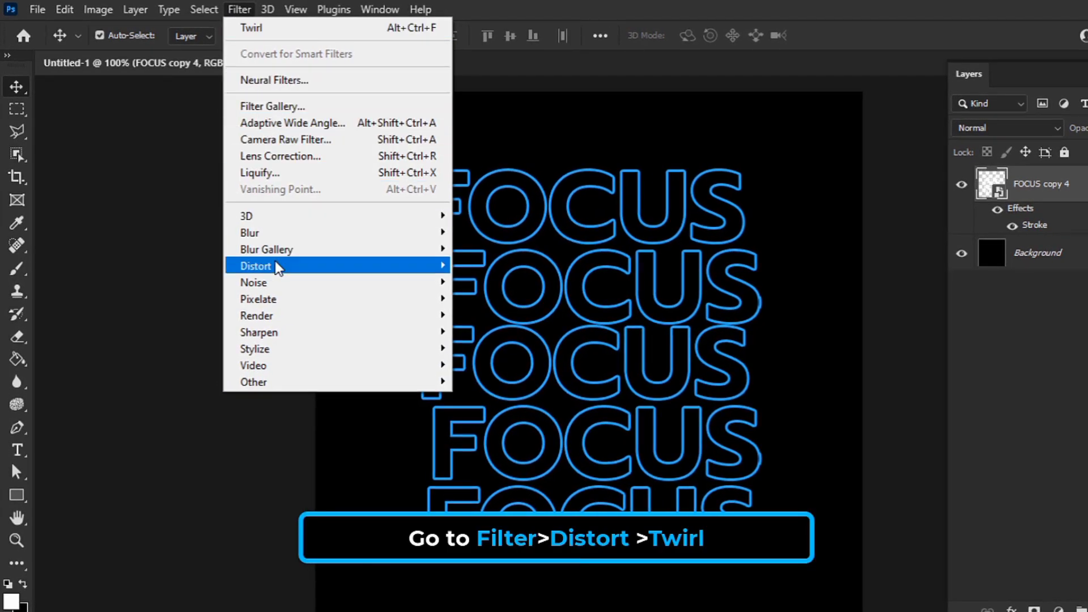
mouse_move(274, 267)
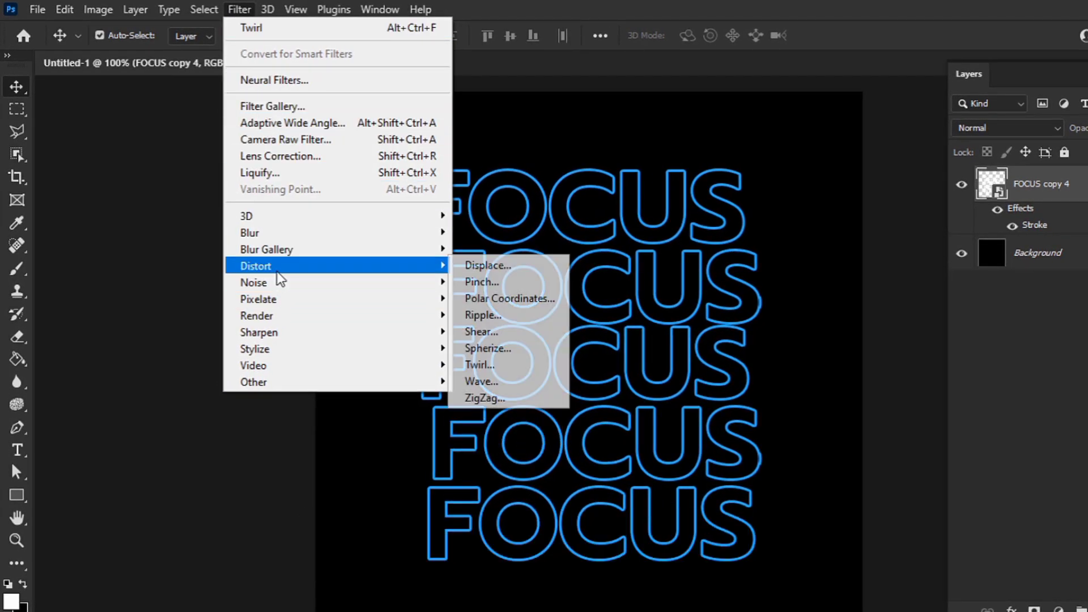
left_click(476, 365)
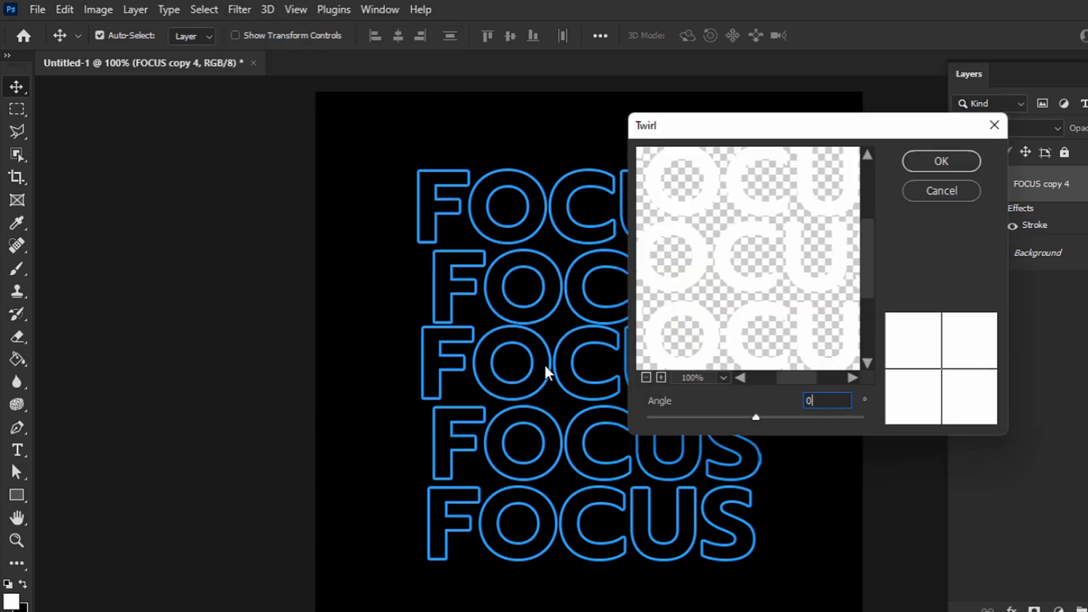
left_click(645, 378)
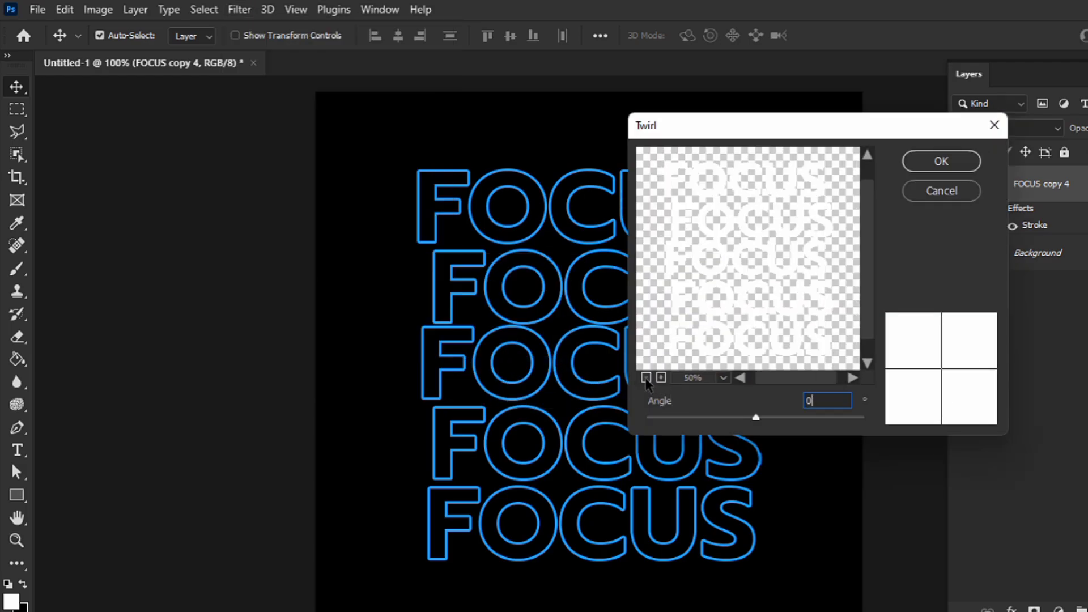
mouse_move(756, 418)
left_mouse_down()
mouse_move(746, 424)
mouse_move(761, 421)
left_mouse_up()
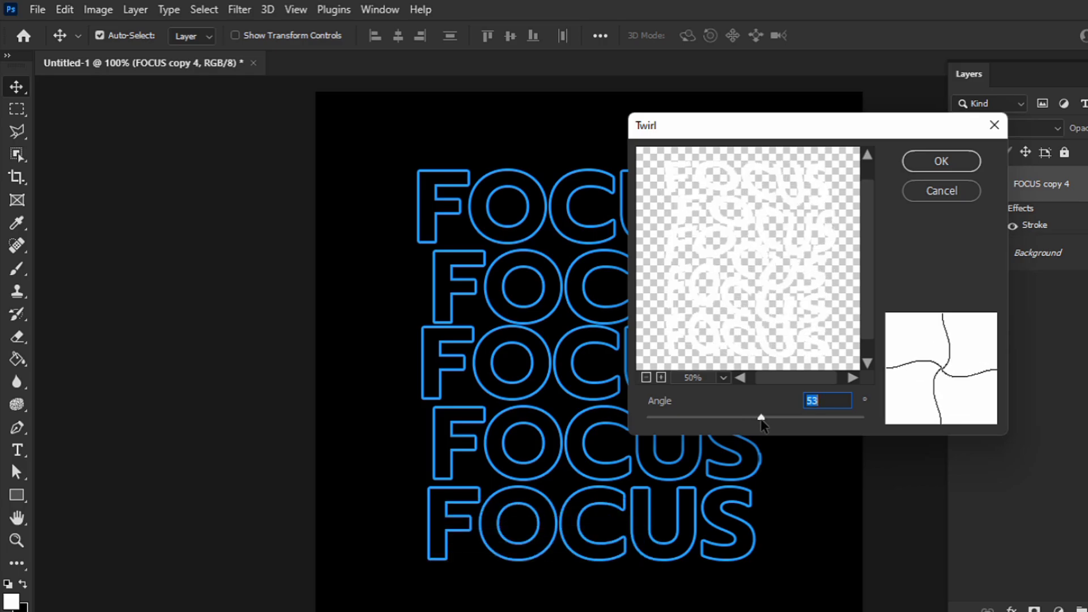
key("Return")
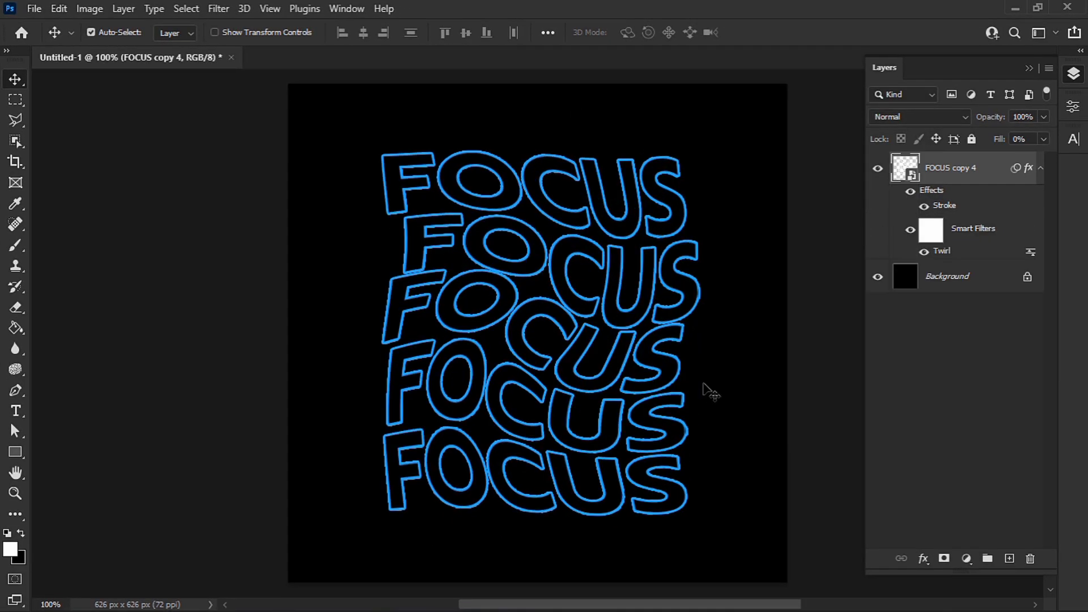